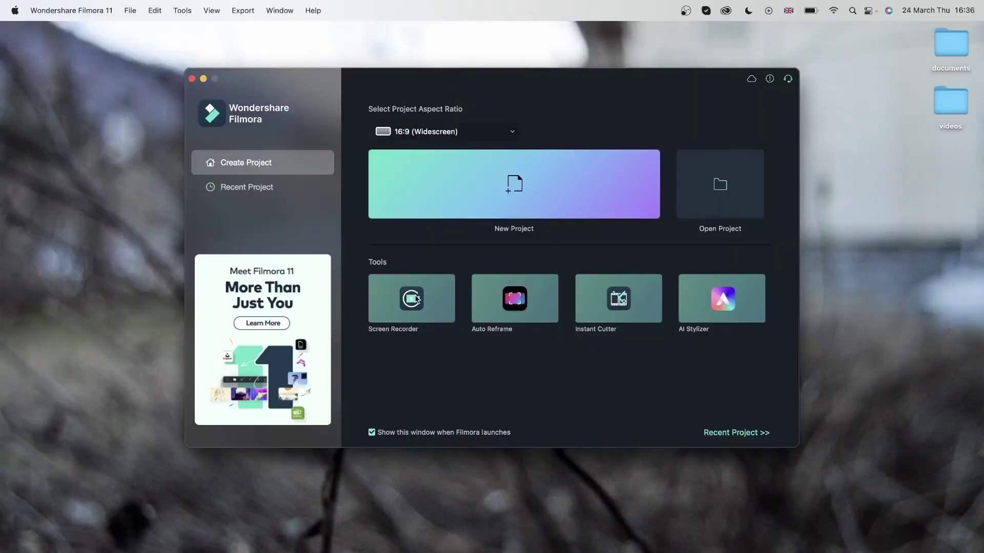
Step: Open the Screen Recorder from the Filmora launcher and focus its window
click(408, 298)
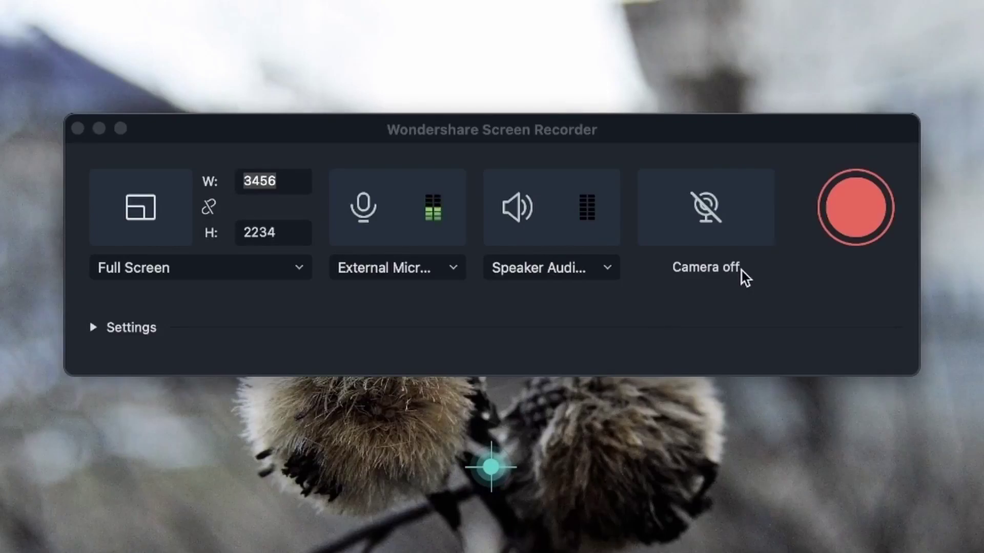
click(715, 222)
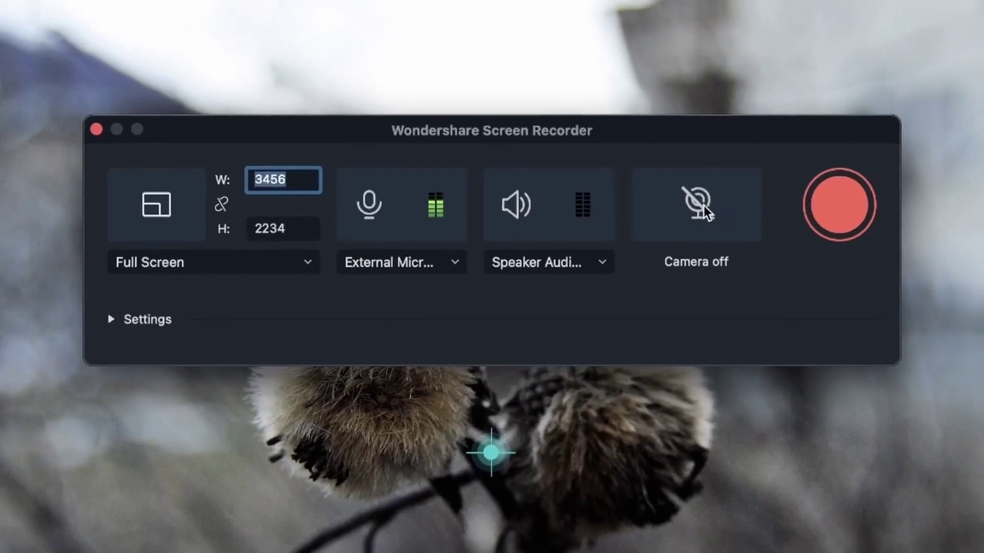
Step: Turn on the FaceTime HD webcam and move its preview to the top-left corner
click(706, 206)
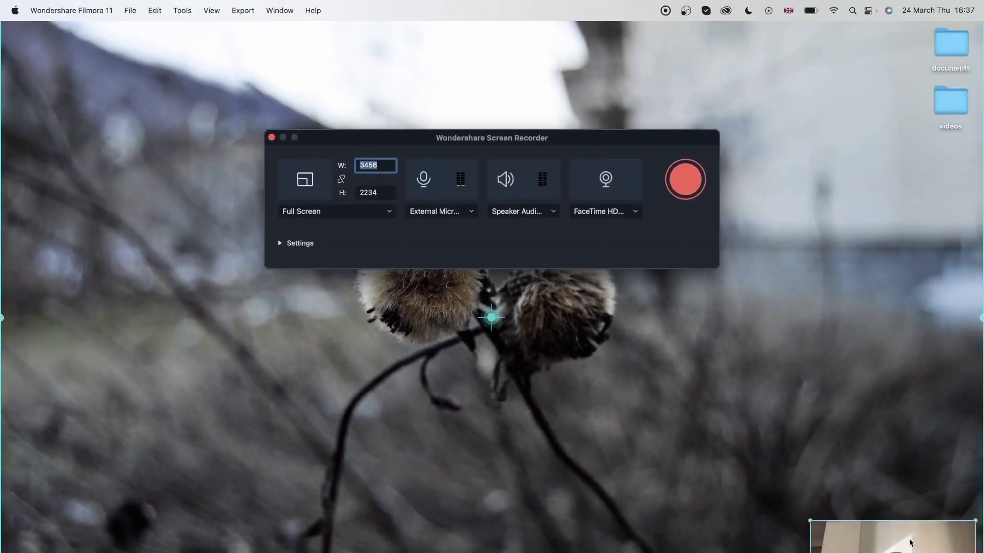
drag(917, 531, 891, 256)
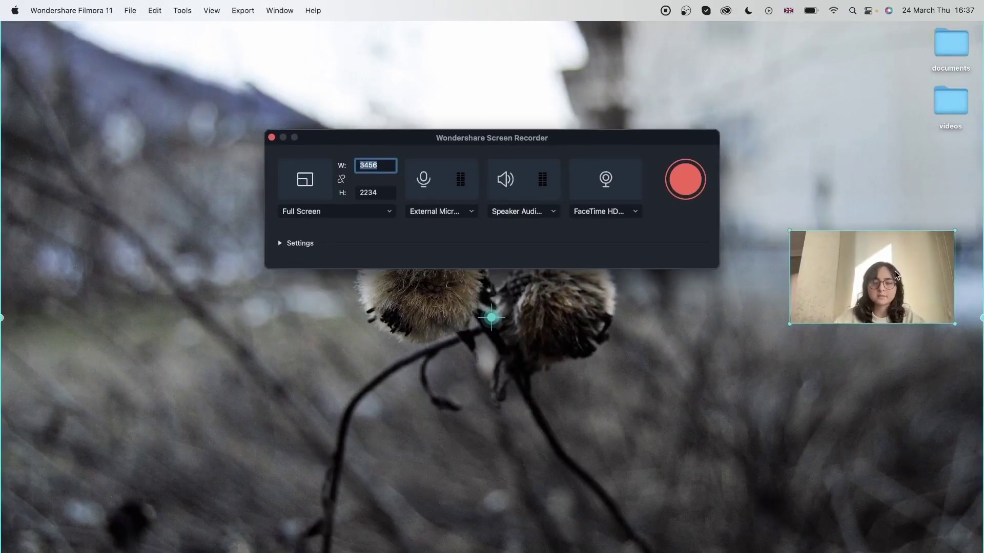
mouse_move(891, 256)
mouse_down()
mouse_move(882, 232)
mouse_move(713, 196)
mouse_move(155, 142)
mouse_up()
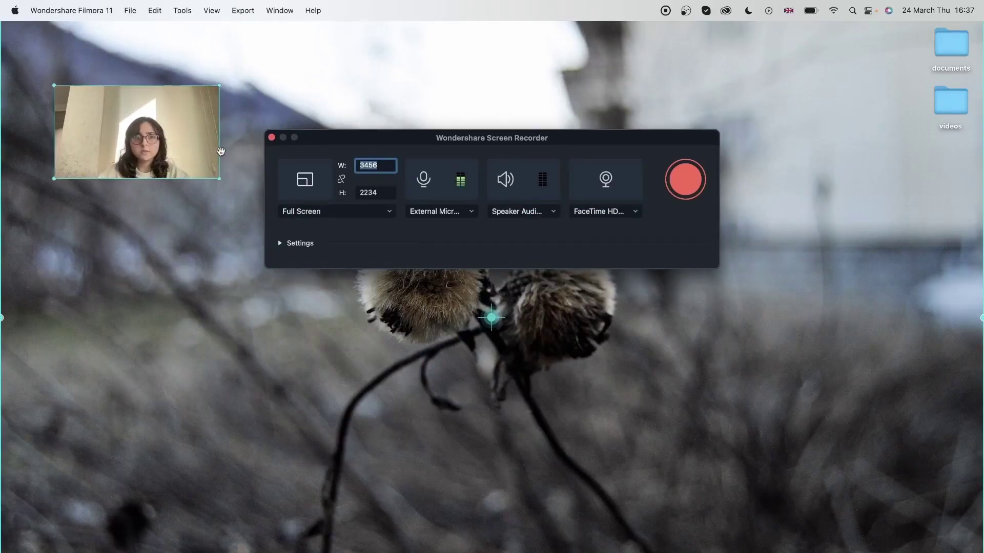
drag(185, 140, 918, 108)
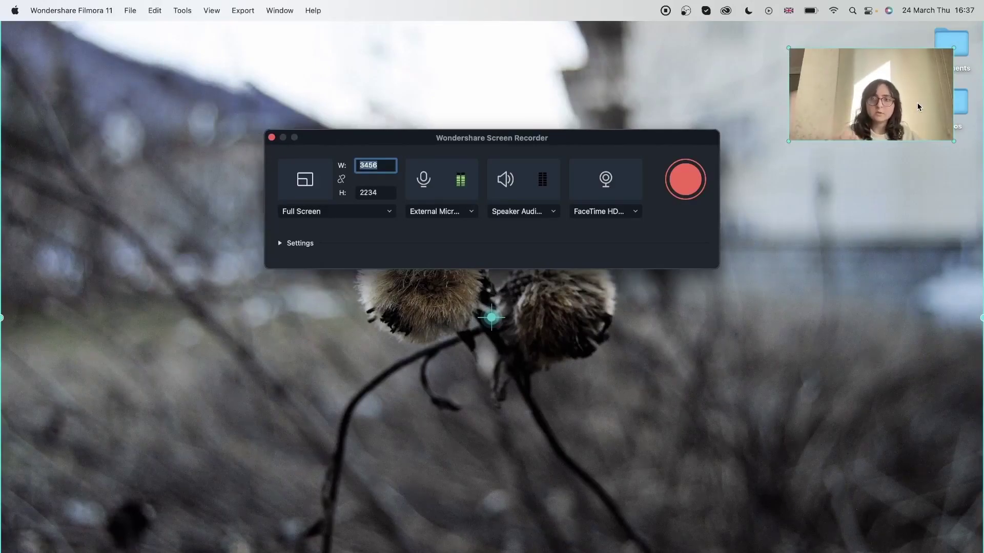
drag(917, 106, 887, 74)
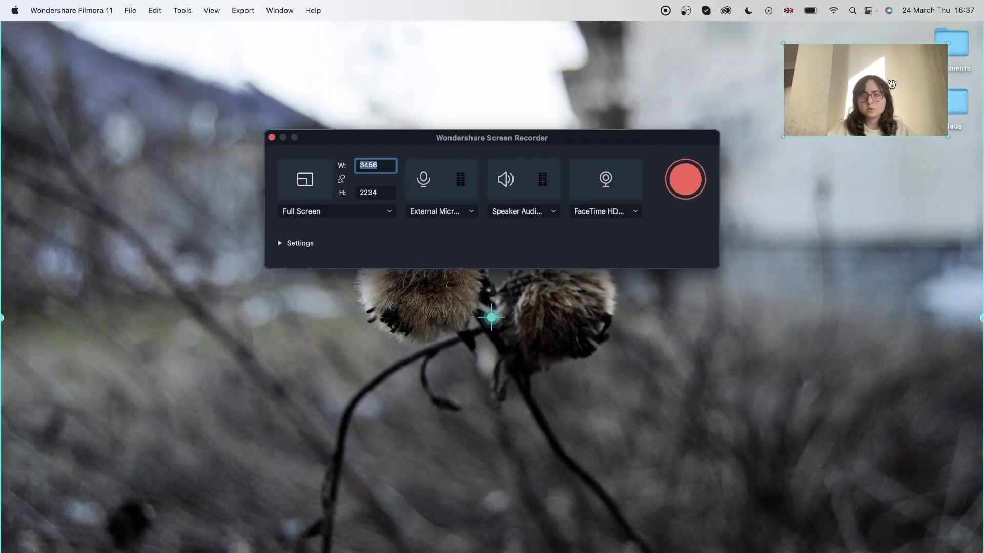
mouse_move(874, 75)
mouse_down()
mouse_move(891, 85)
mouse_move(67, 88)
mouse_up()
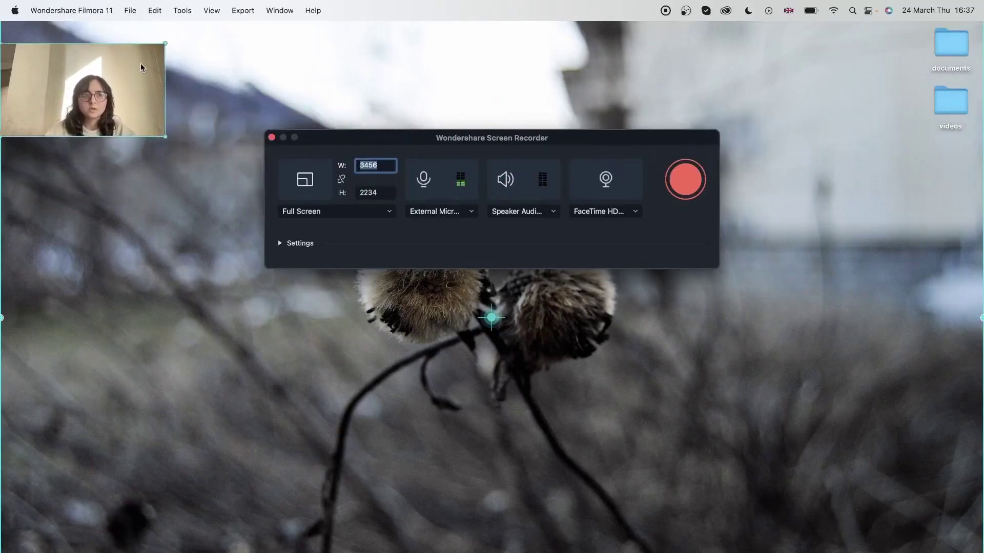
mouse_move(109, 53)
mouse_down()
mouse_move(160, 78)
mouse_move(145, 44)
mouse_up()
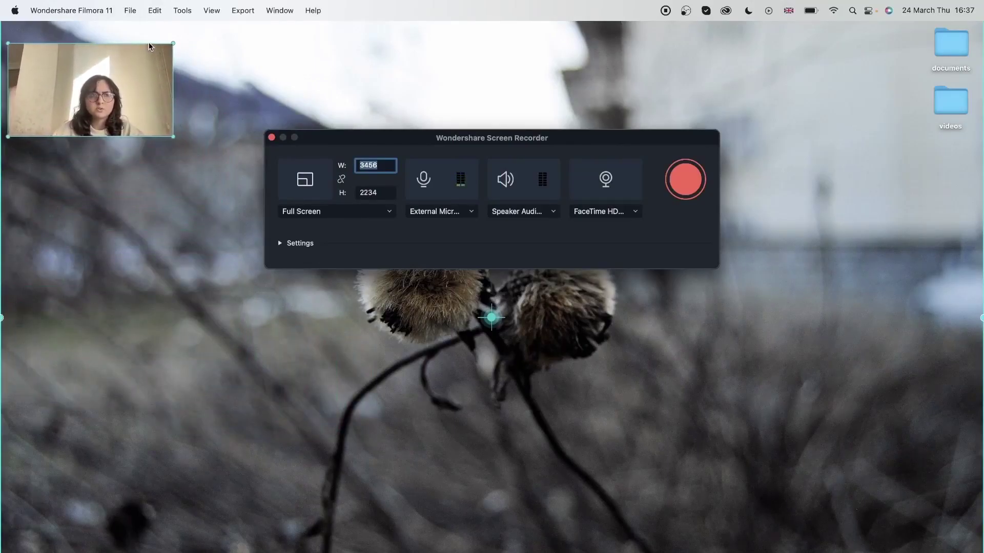
Step: Shrink the webcam preview to a small picture by its corner handle
click(14, 318)
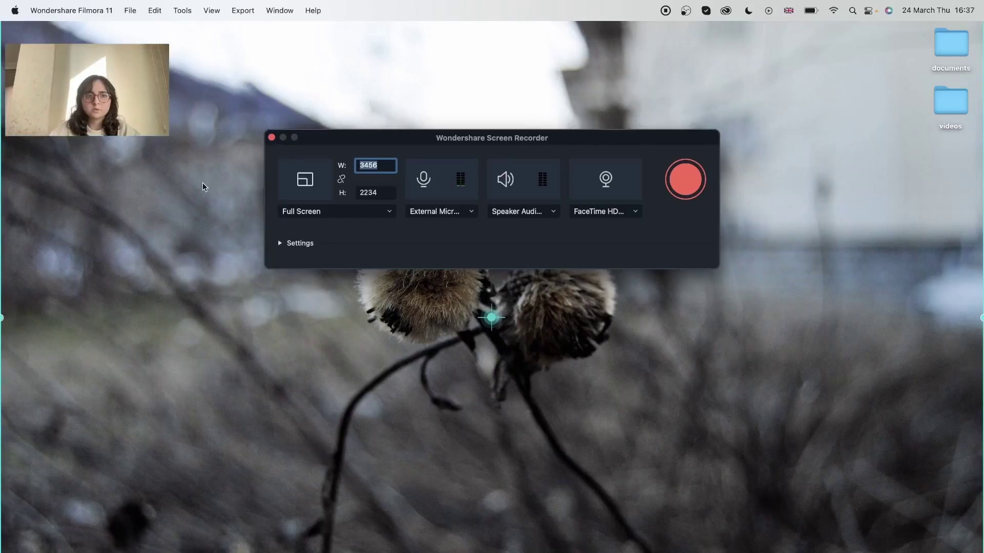
click(161, 123)
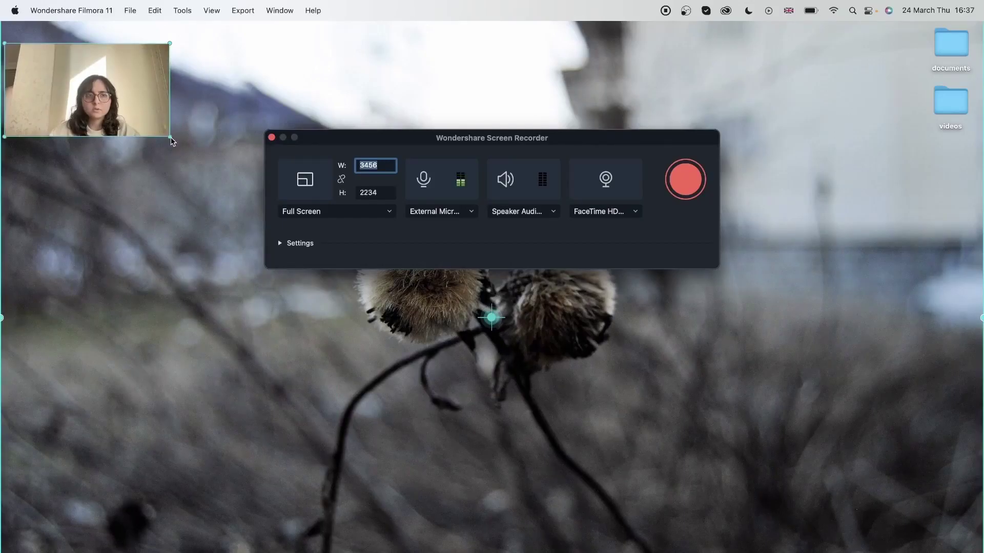
mouse_move(170, 139)
mouse_down()
mouse_move(104, 83)
mouse_move(63, 70)
mouse_up()
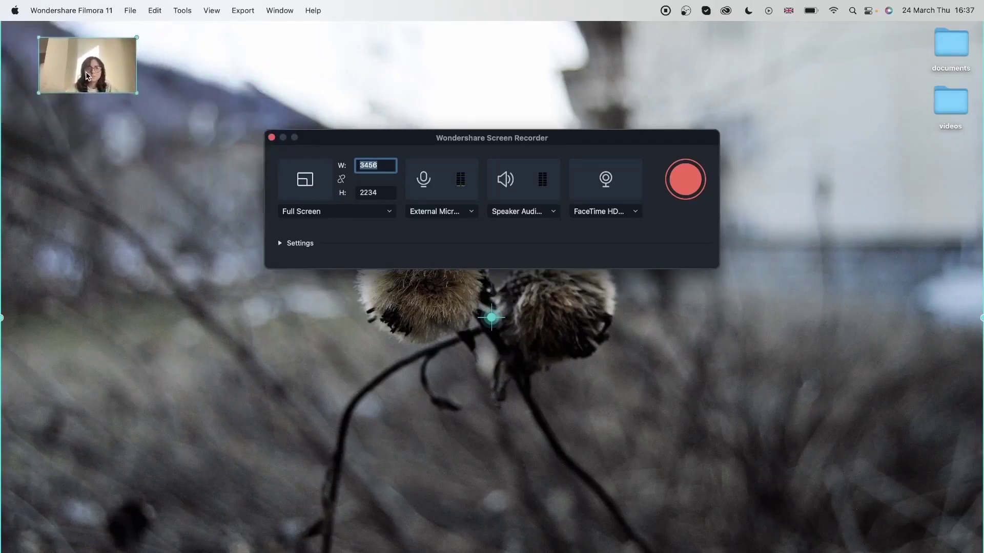
click(568, 328)
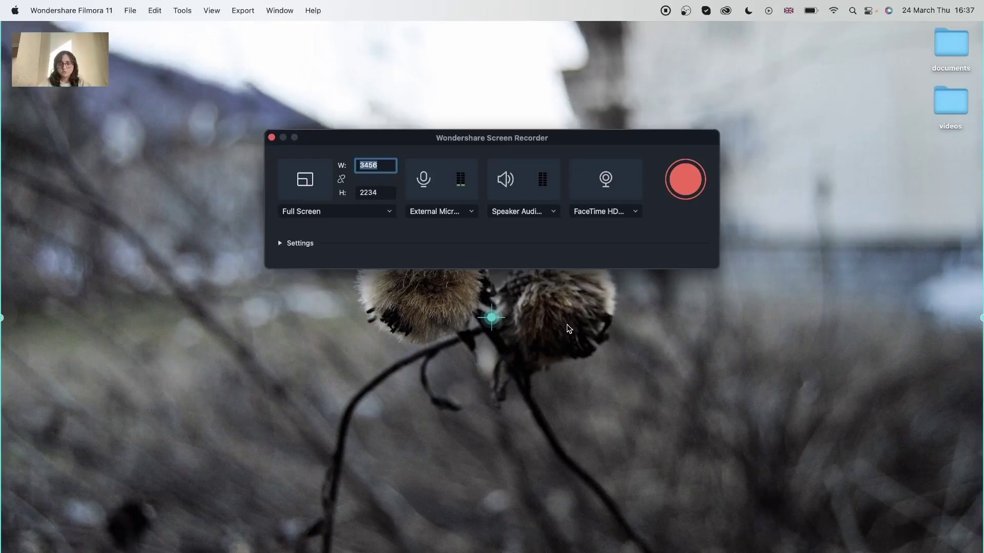
Step: Mute microphone and system audio, then record a short screencast, stopping with F9
click(506, 179)
click(424, 179)
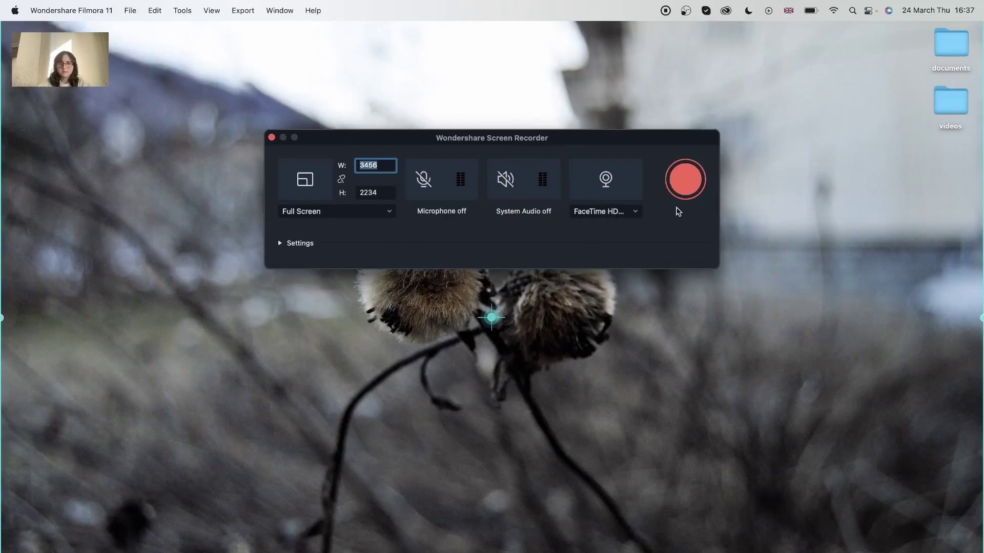
click(680, 181)
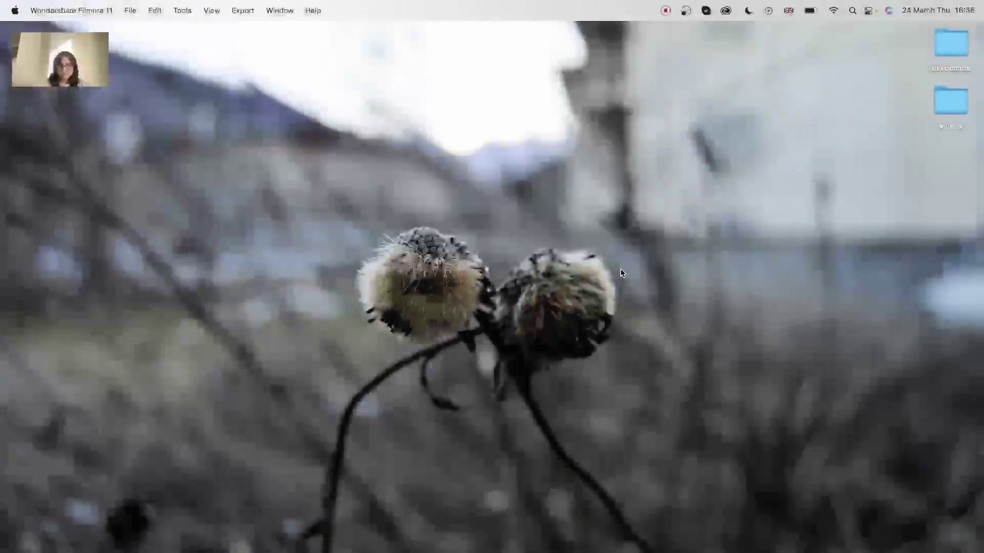
click(367, 186)
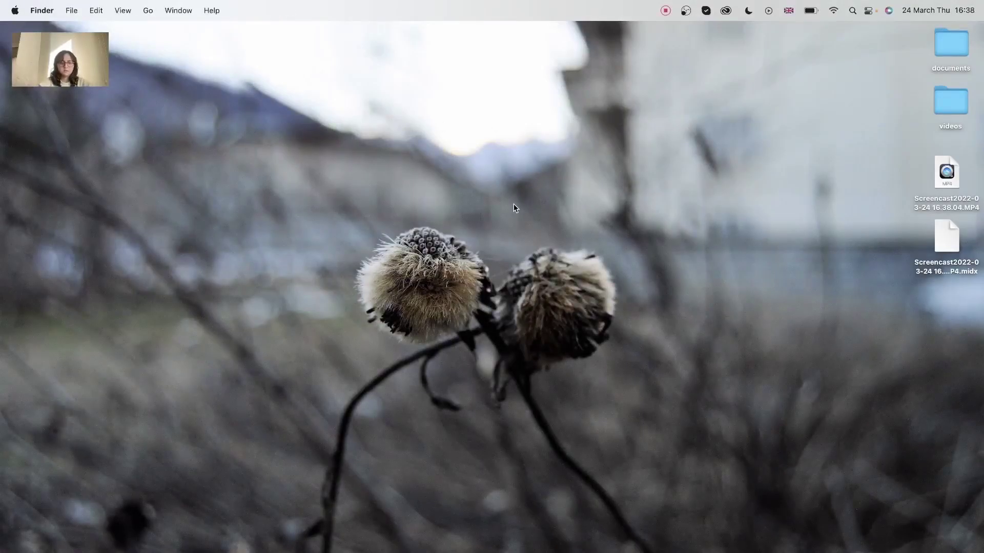
key(F9)
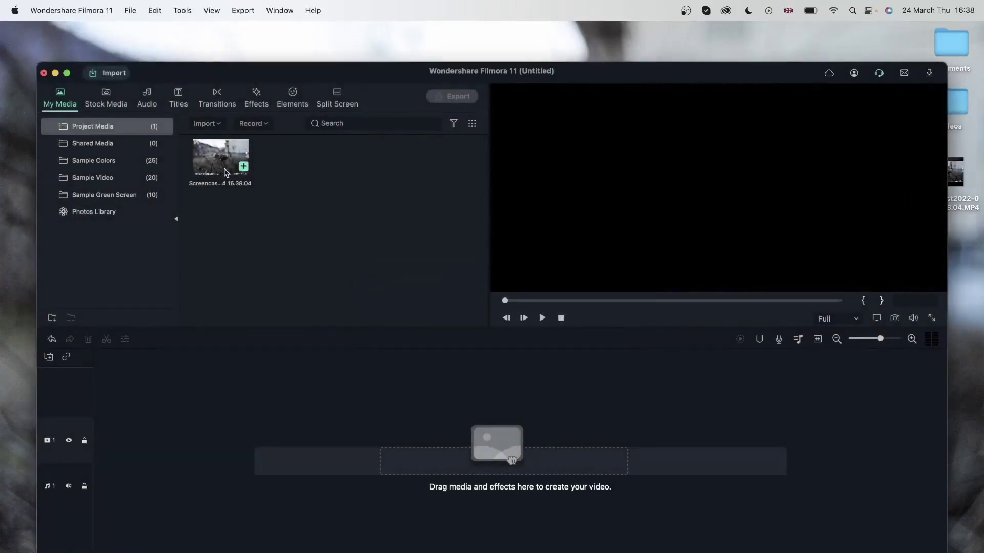
Step: Add the screencast clip to the timeline, keeping 1920X1080 at 25fps
click(230, 158)
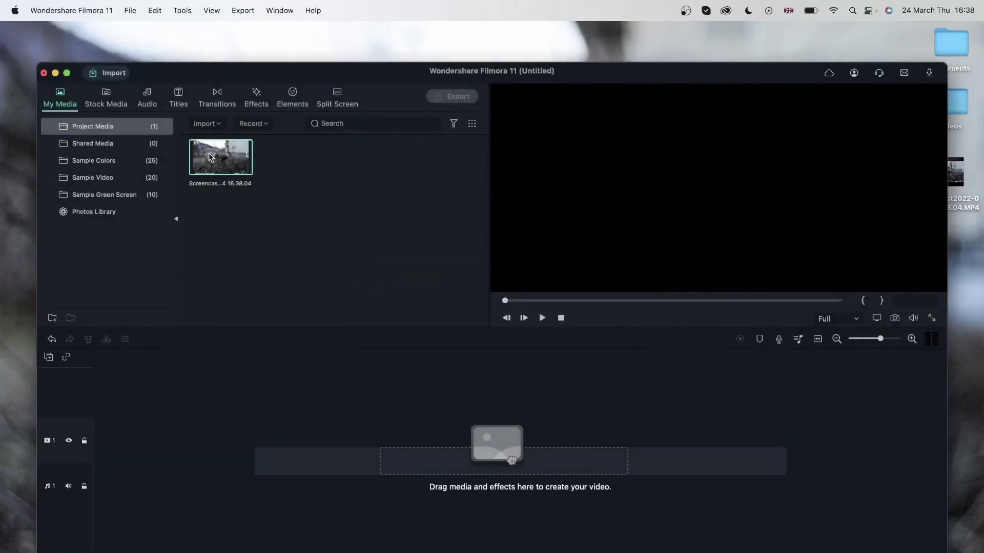
click(244, 168)
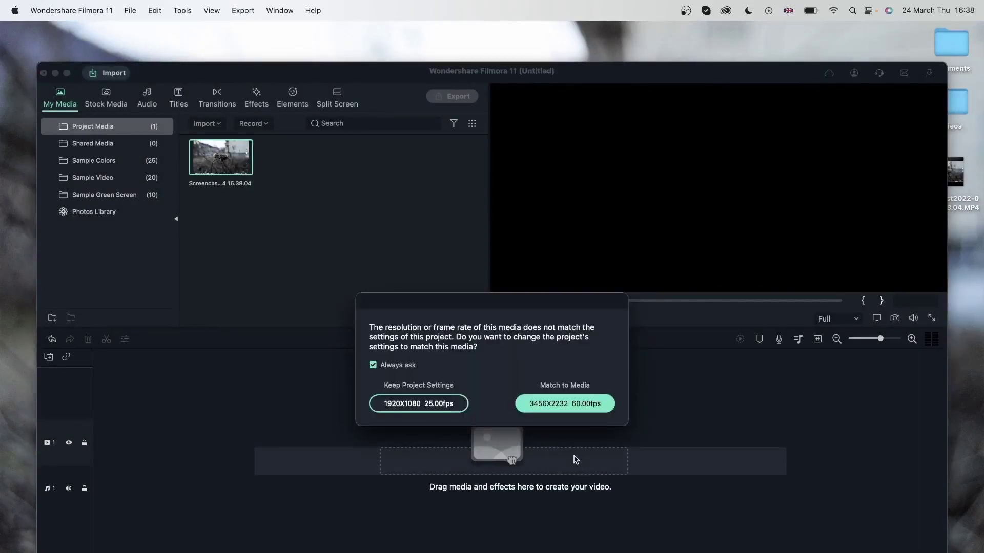
click(440, 405)
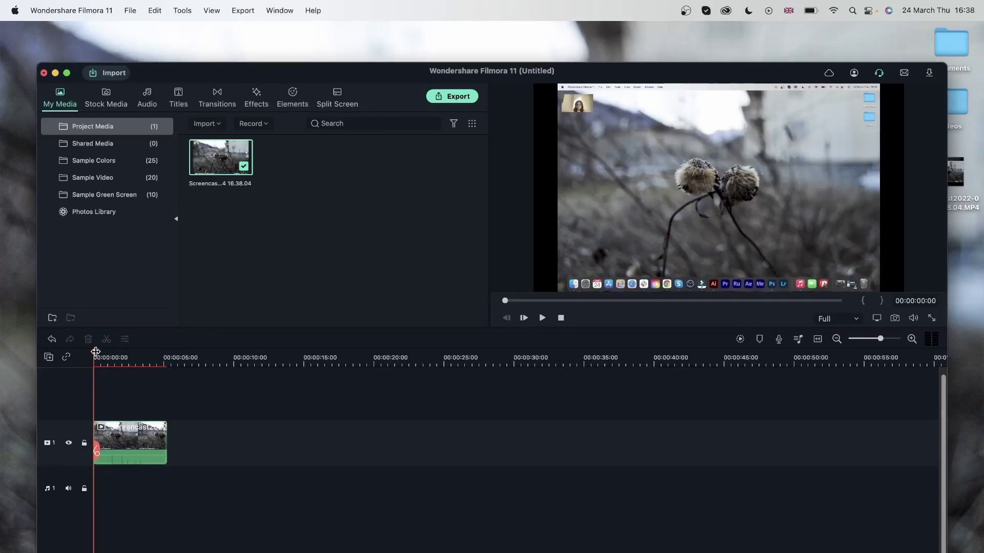
Step: Scrub the playhead to about four seconds to preview the clip
drag(95, 354, 120, 352)
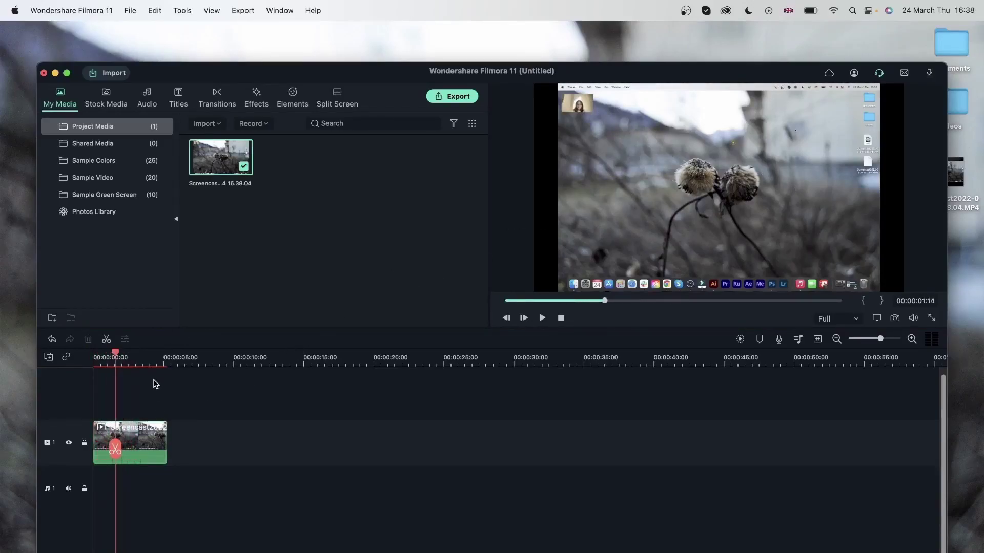
click(157, 358)
drag(160, 351, 150, 352)
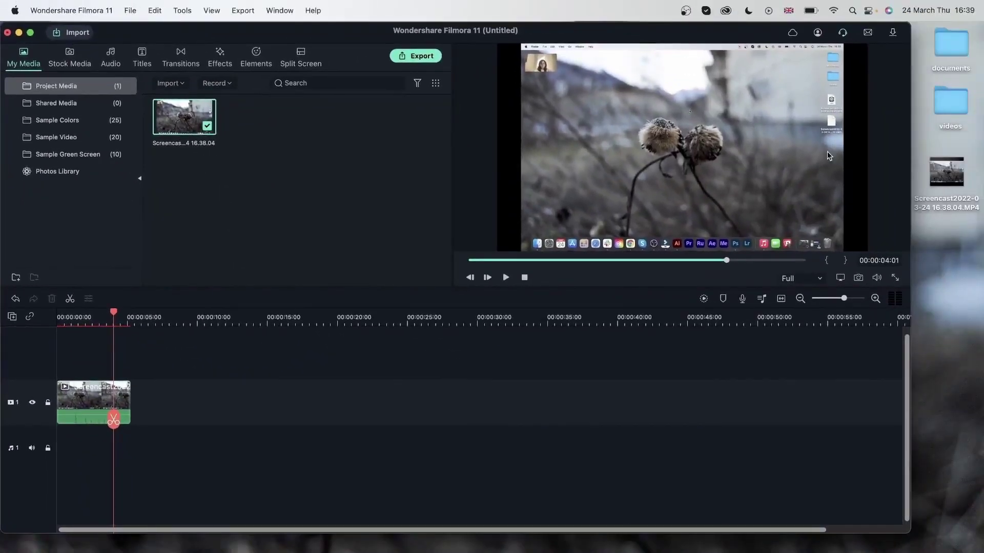
Step: Widen the editor window and dismiss the import options without importing
drag(911, 260, 983, 262)
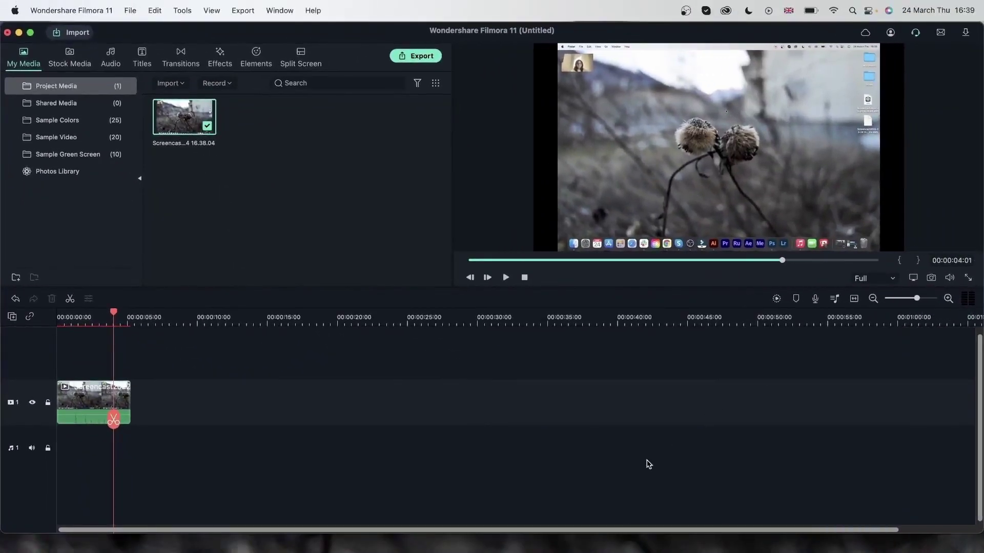
drag(587, 534, 588, 552)
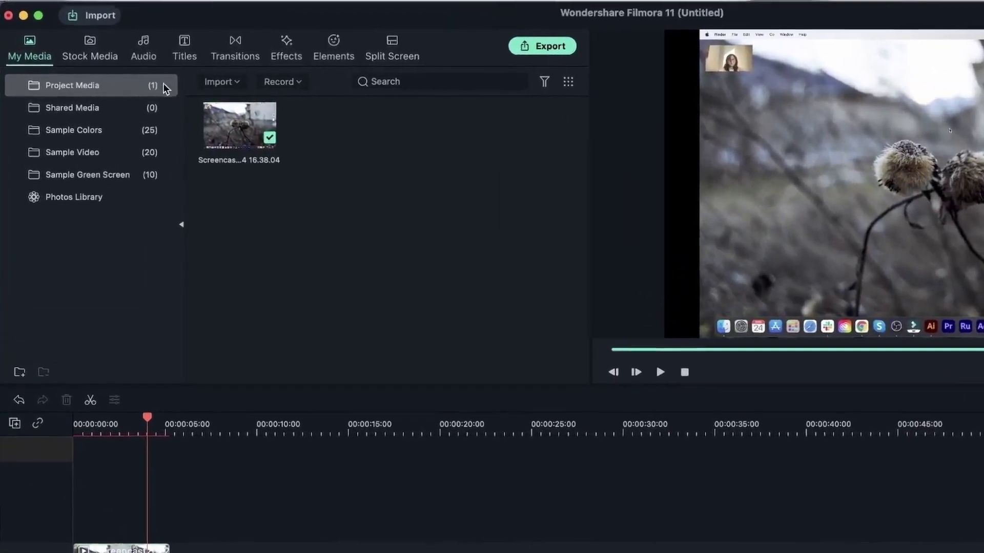
click(252, 82)
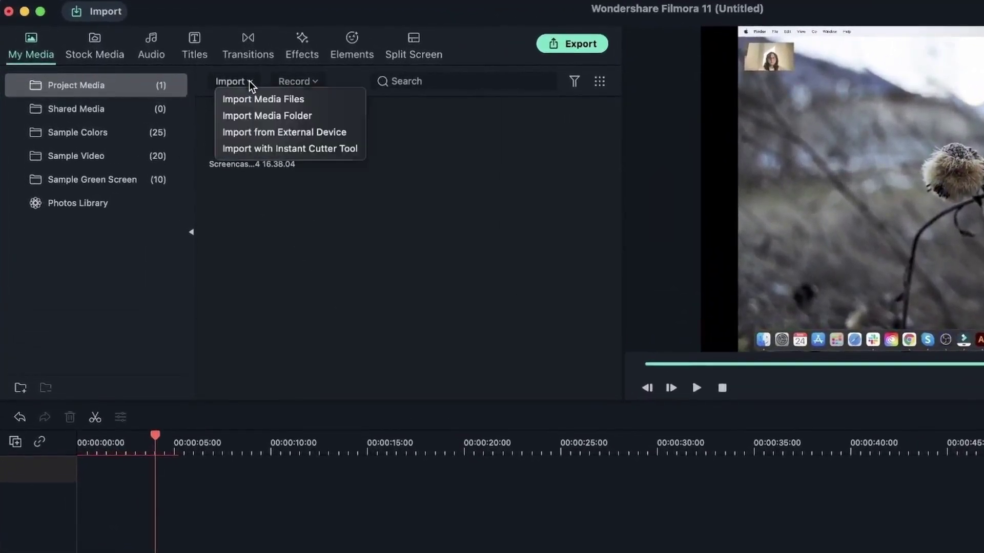
click(425, 163)
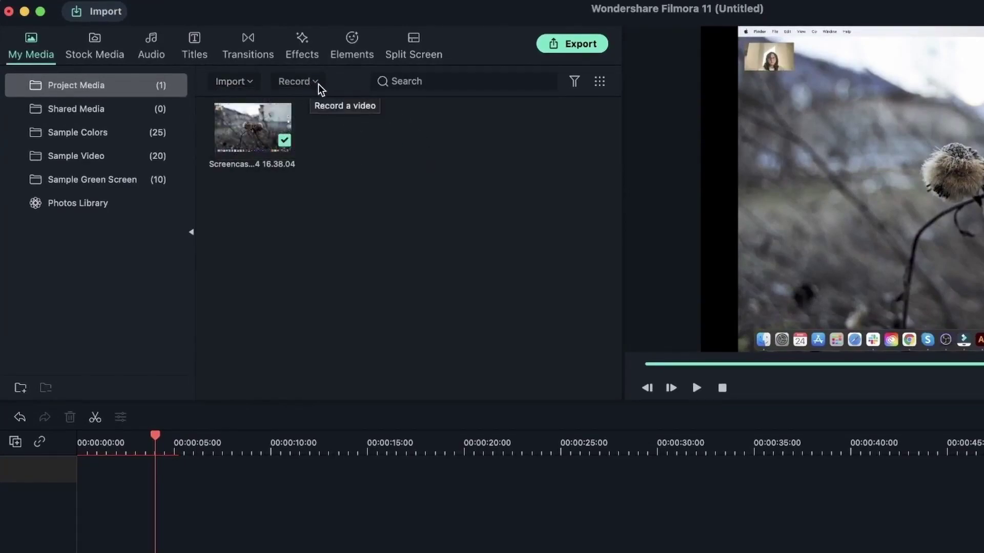
Step: Open the Record WebCam window from the recording options, then close it
click(317, 83)
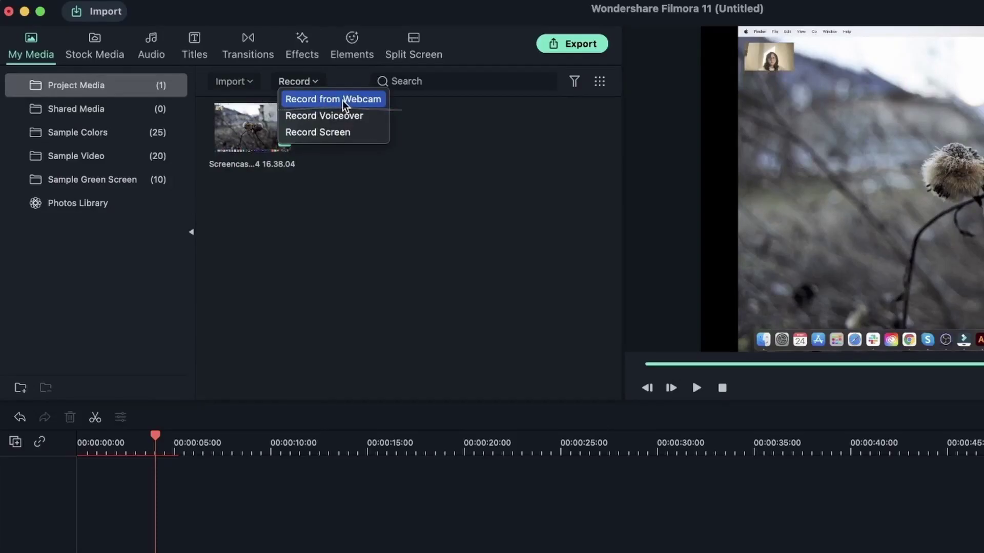
click(342, 101)
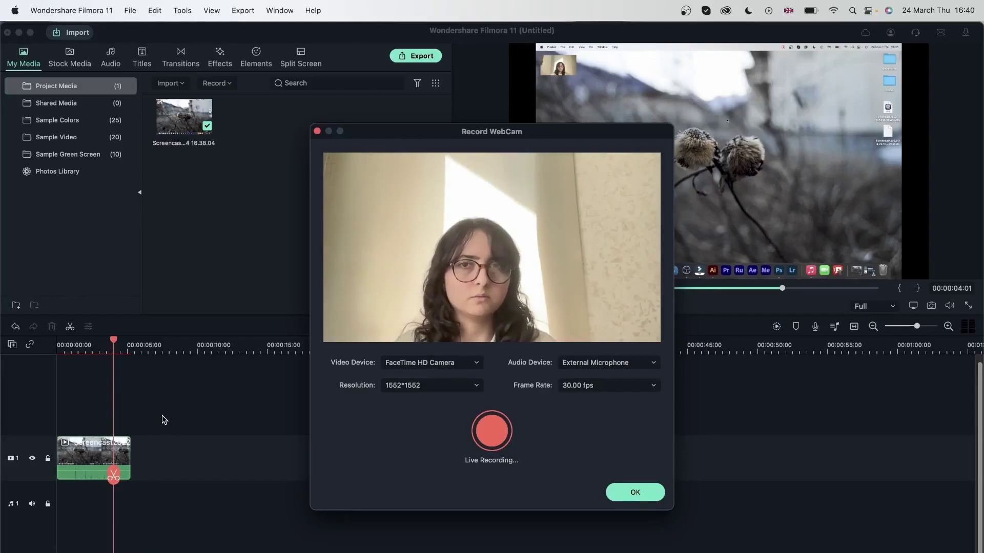
click(317, 131)
Step: Delete the screen-recording clip from the timeline
click(69, 63)
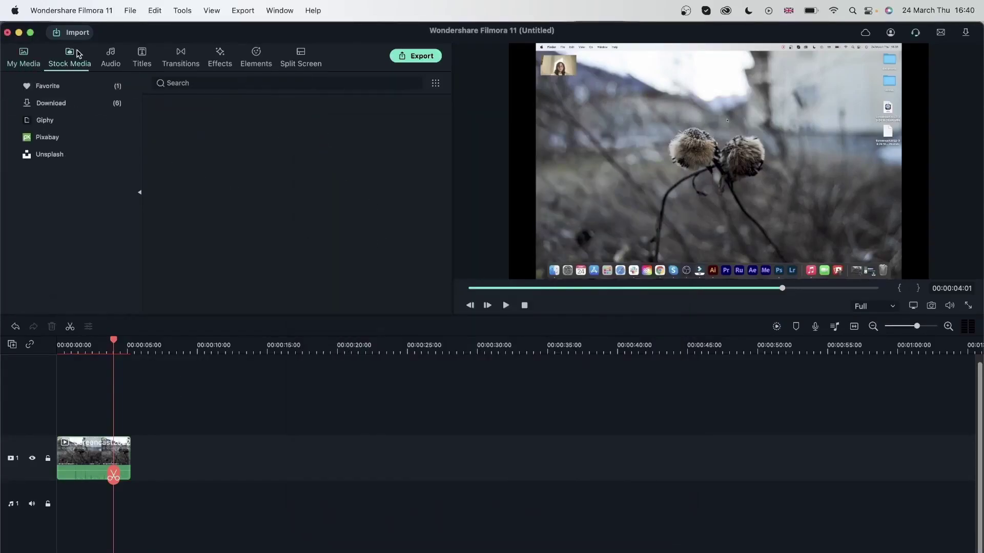
click(24, 63)
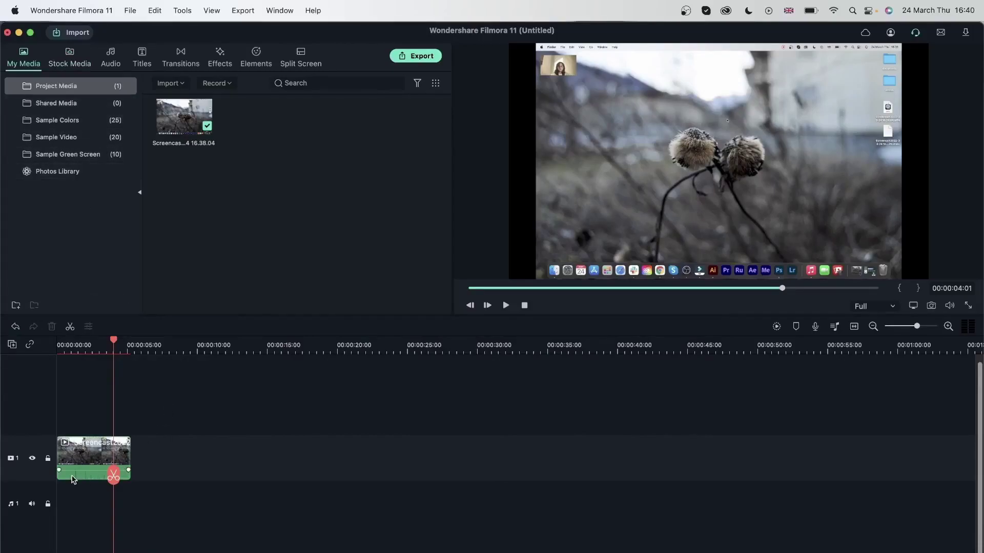
click(90, 450)
key(Delete)
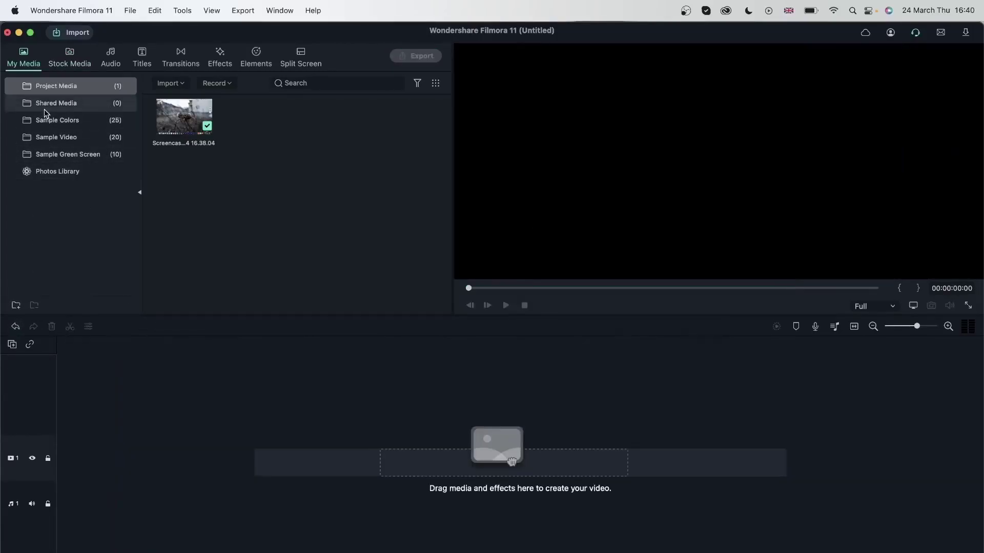
Step: Place the Beach sample video on track 1 and Happy Hall music below it
click(57, 137)
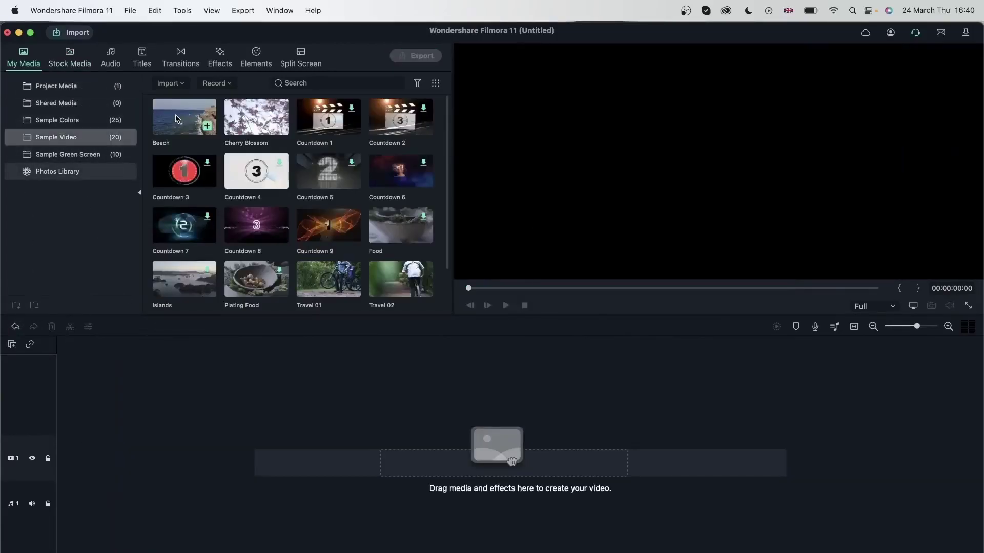
mouse_move(184, 118)
mouse_down()
mouse_move(61, 462)
mouse_move(70, 465)
mouse_up()
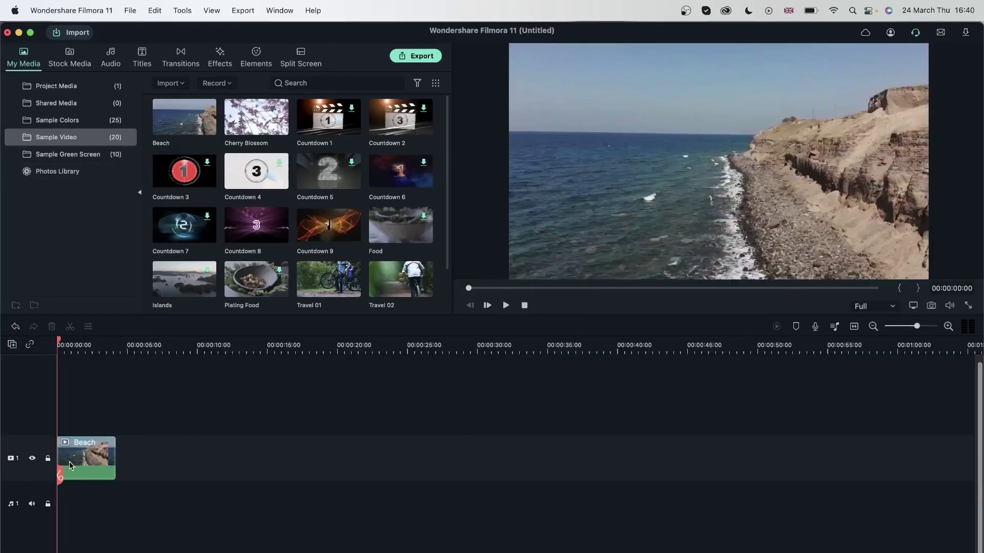
click(103, 458)
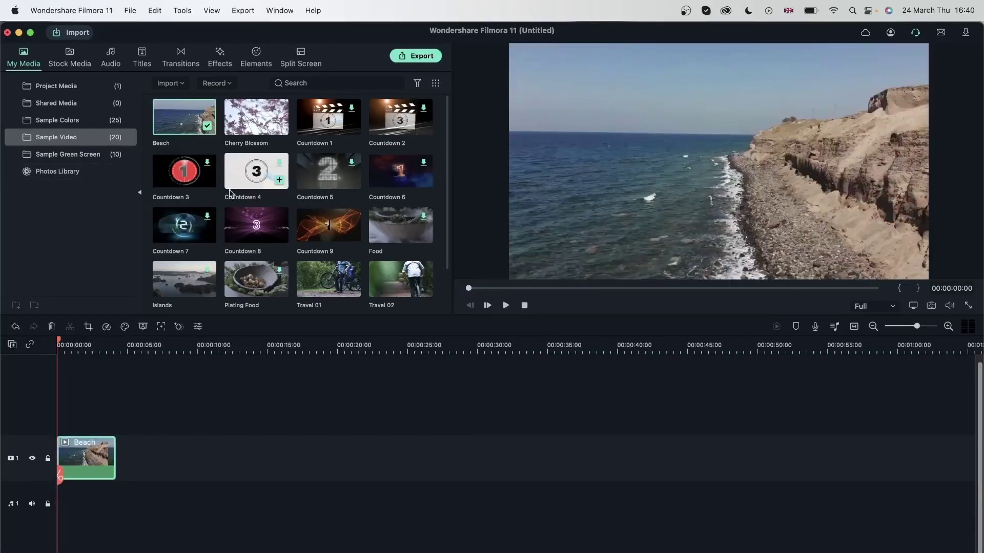
click(110, 64)
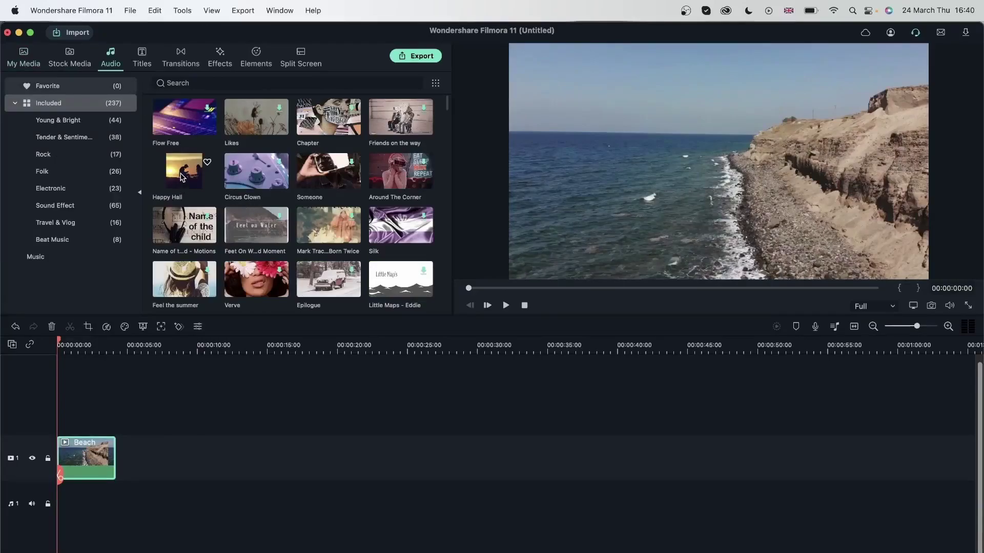
drag(182, 171, 61, 501)
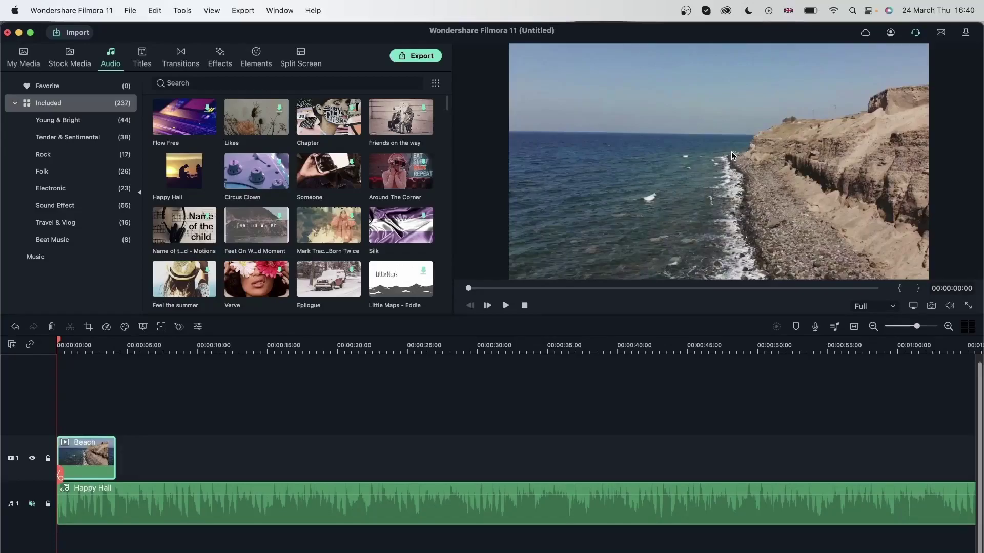
Step: Return to the project's own imported media
click(24, 63)
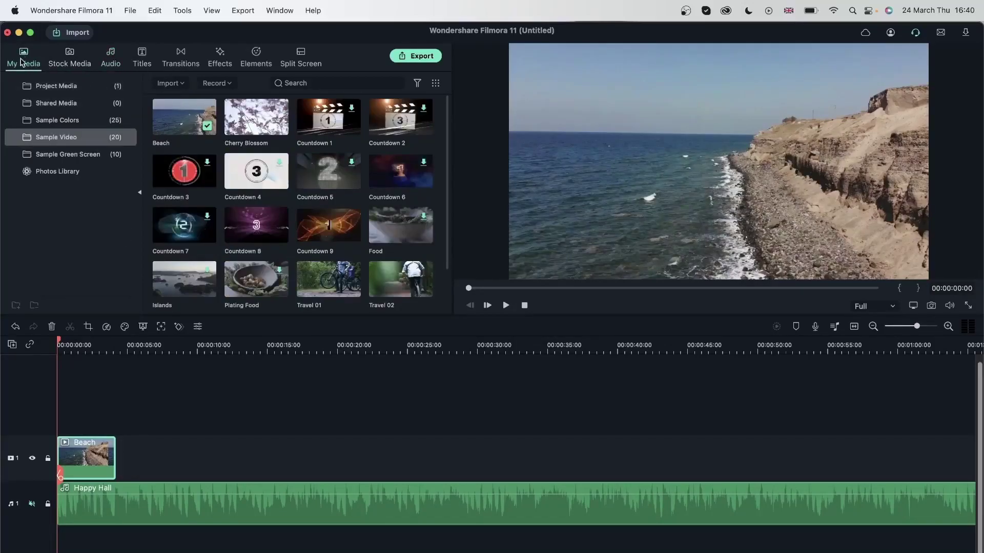
click(56, 87)
click(56, 103)
click(88, 92)
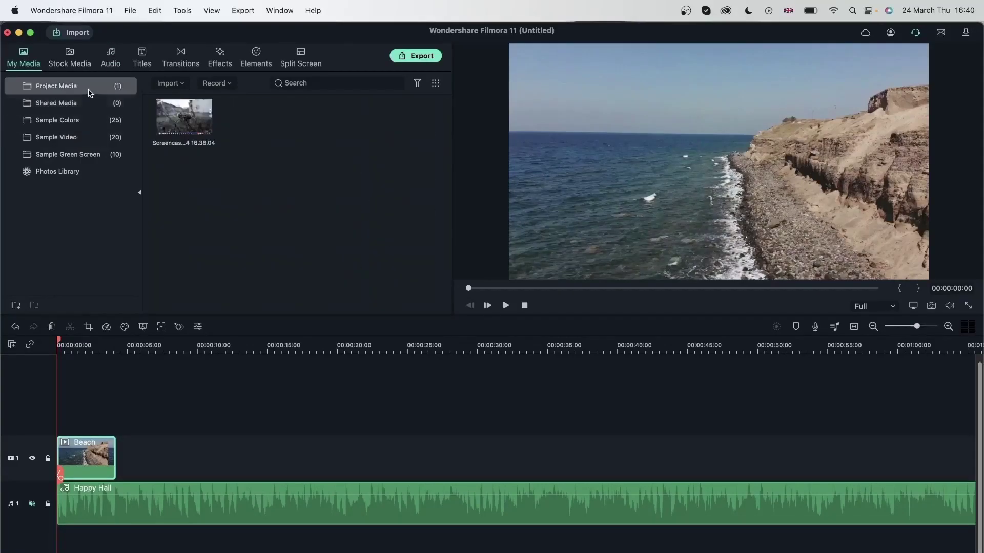
Step: Open Record from Webcam and keep FaceTime HD Camera as the video device
click(229, 83)
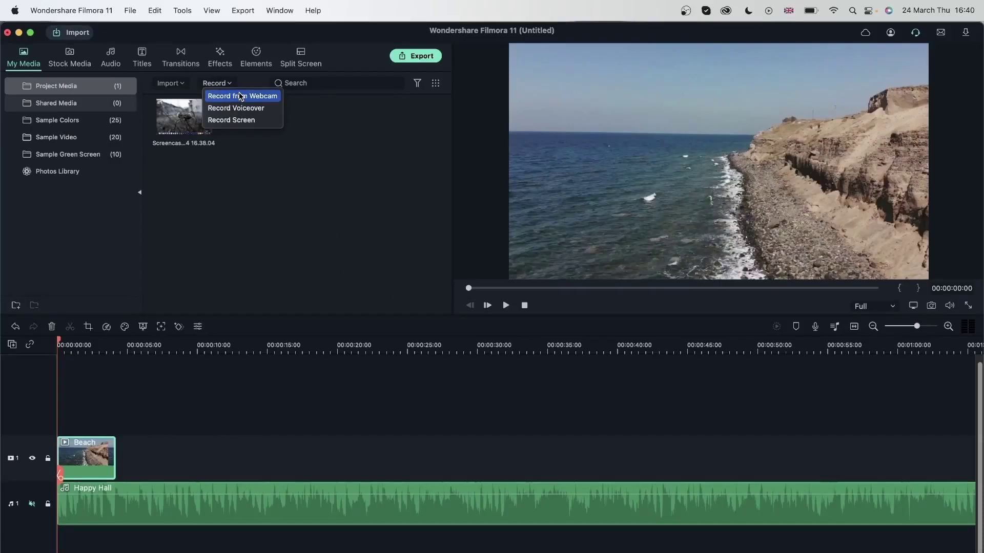
click(241, 96)
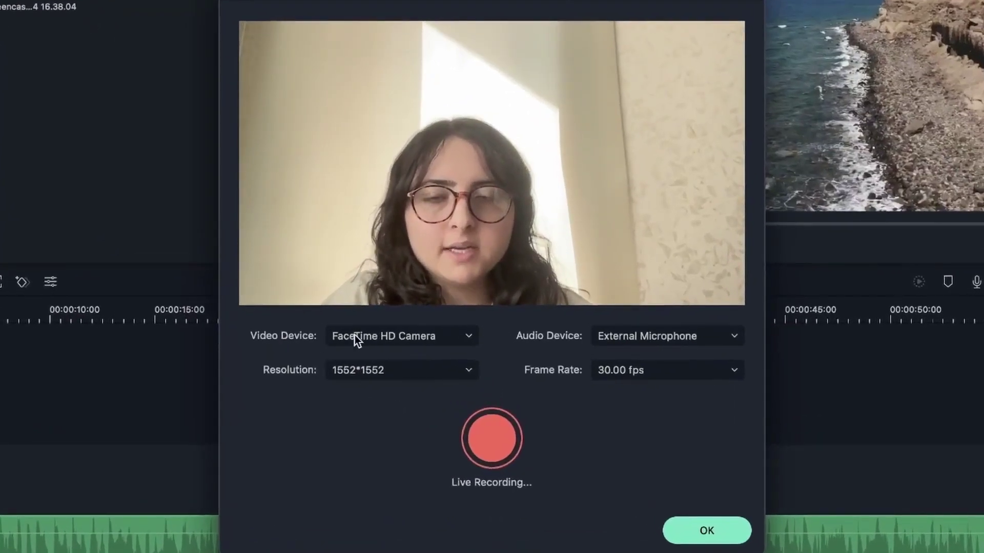
click(356, 335)
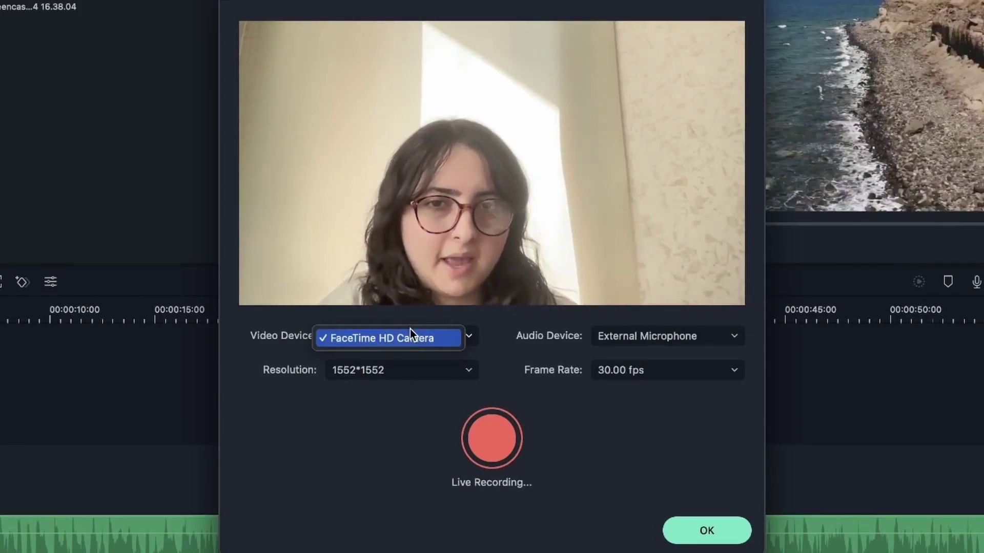
click(471, 340)
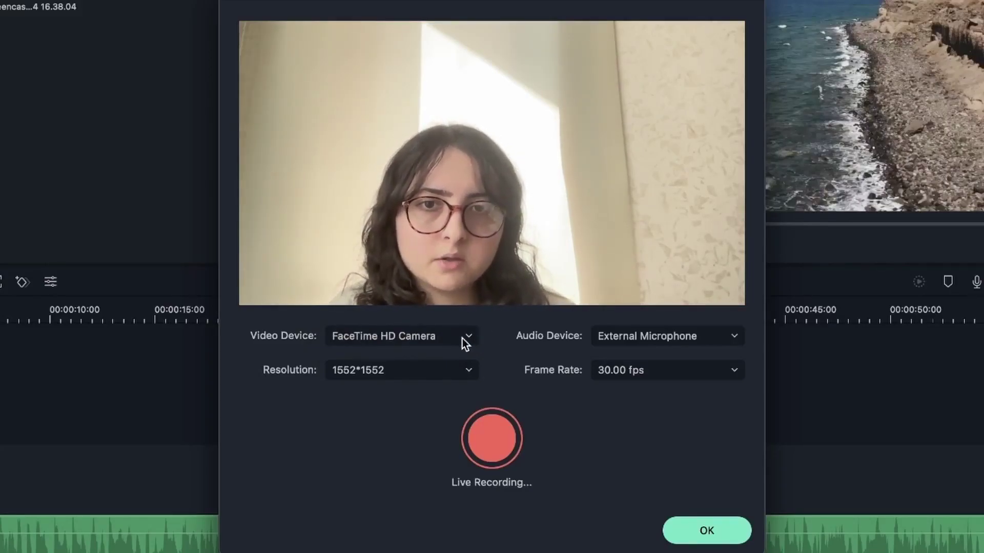
click(462, 339)
click(323, 445)
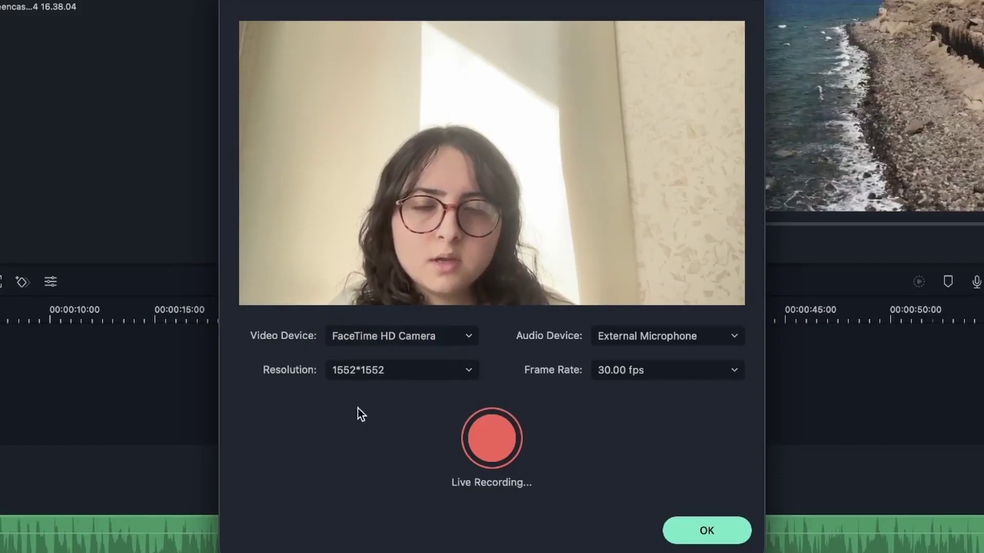
Step: Keep the recording resolution at 1552*1552
click(406, 372)
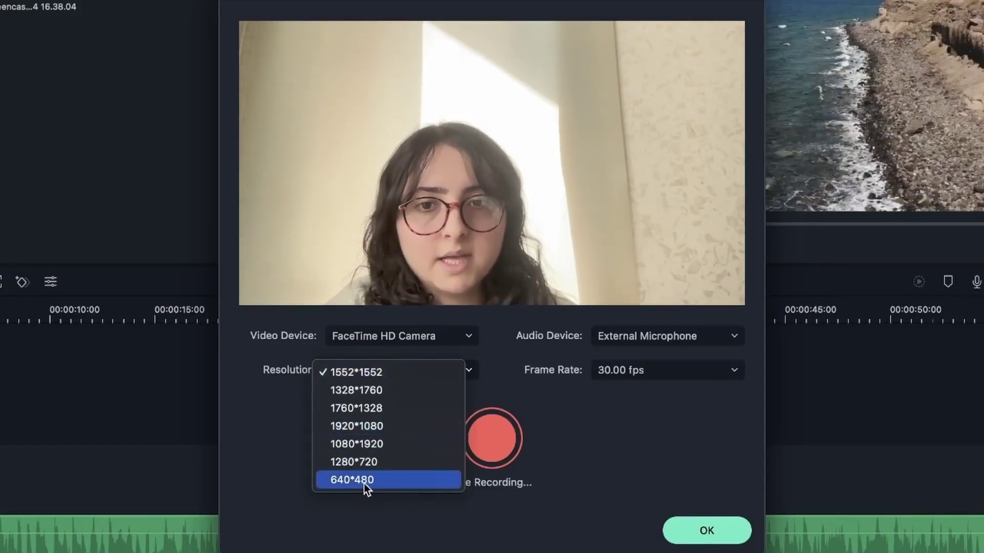
click(403, 373)
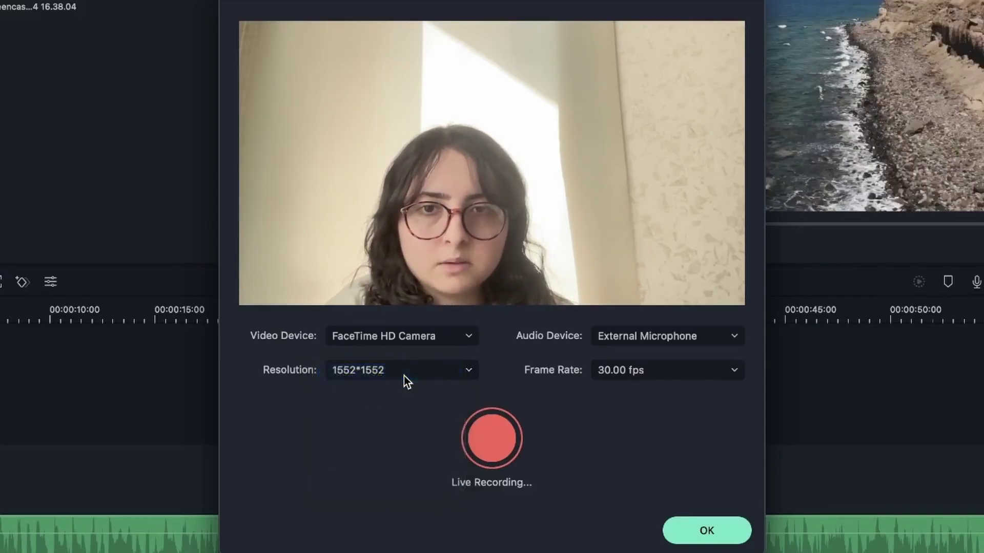
click(380, 373)
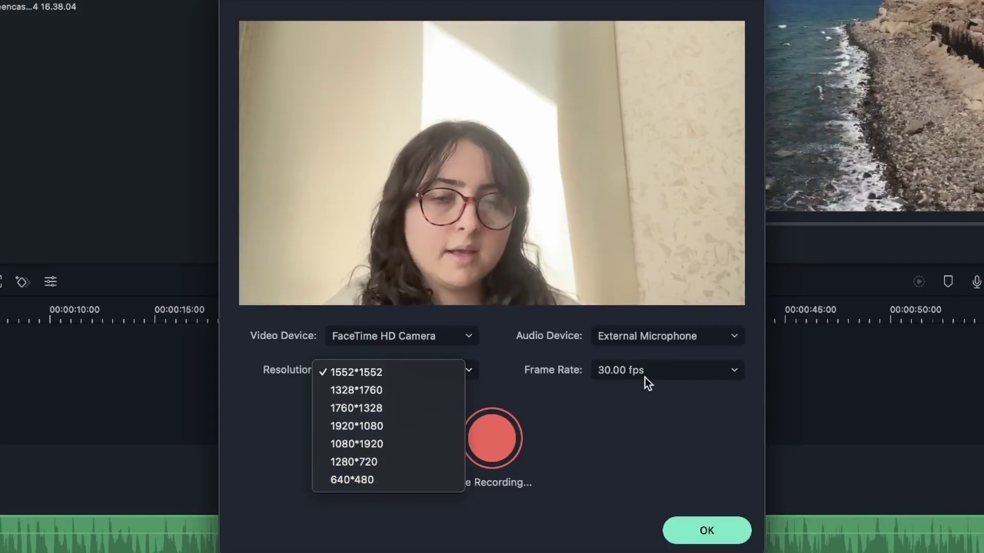
click(372, 372)
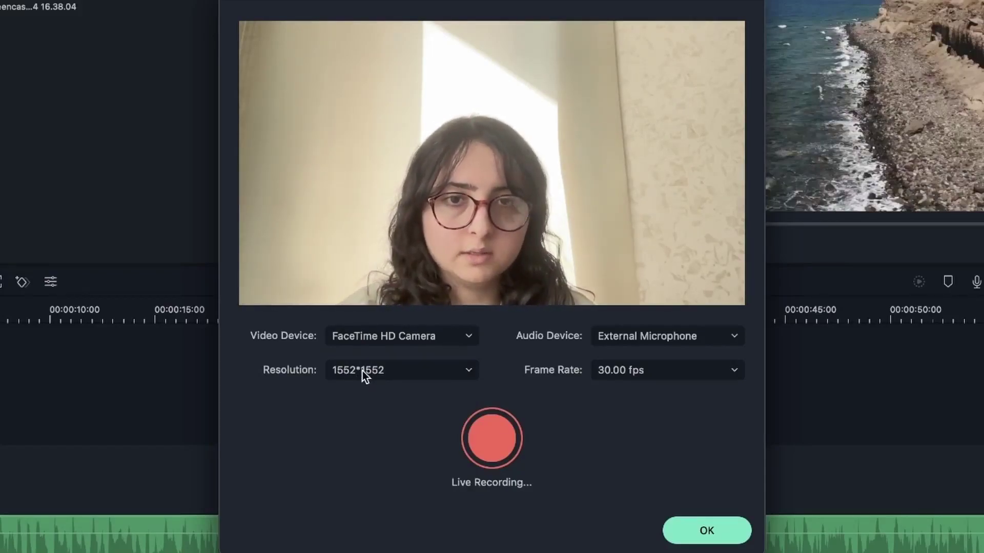
Step: Keep External Microphone as audio device and 30.00 fps frame rate
click(673, 339)
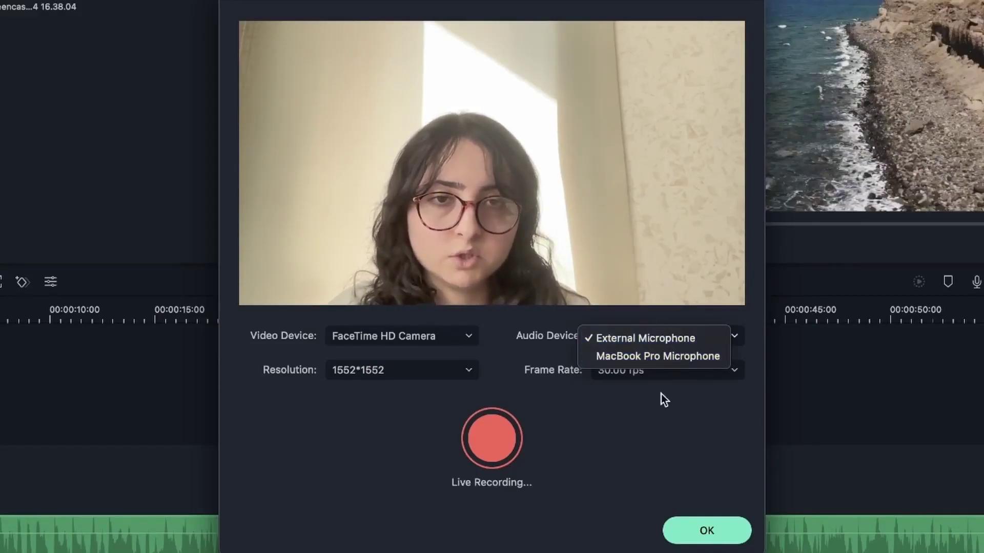
click(677, 399)
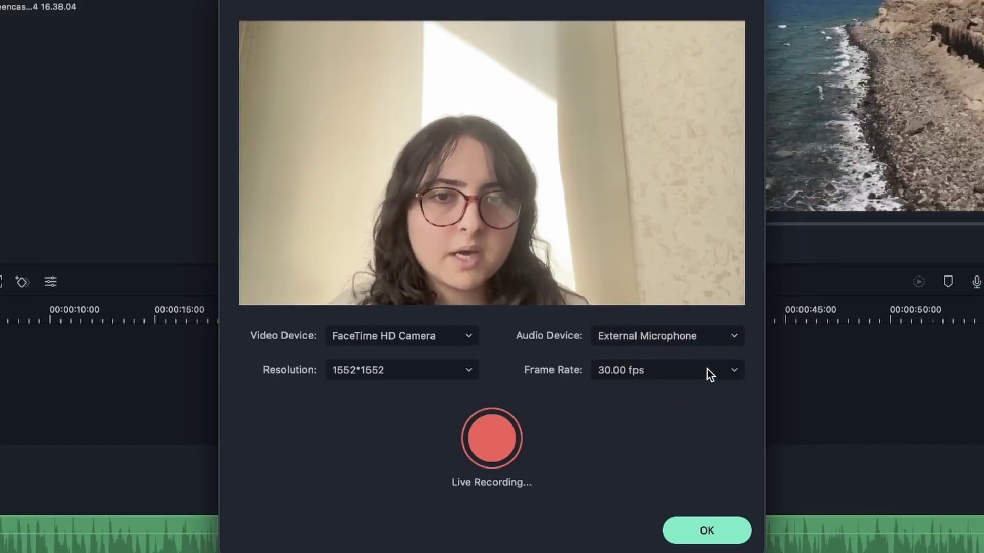
click(617, 375)
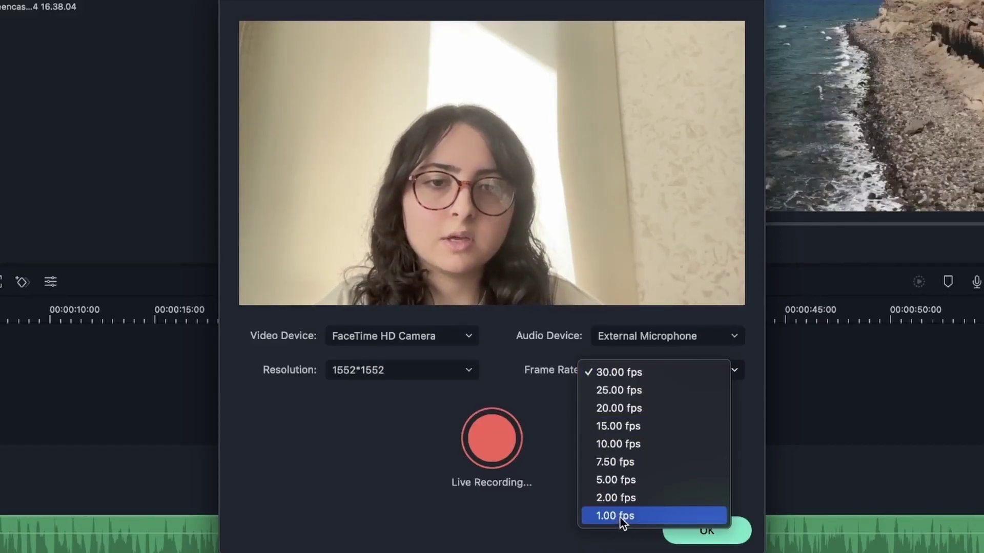
click(636, 374)
click(434, 370)
click(585, 423)
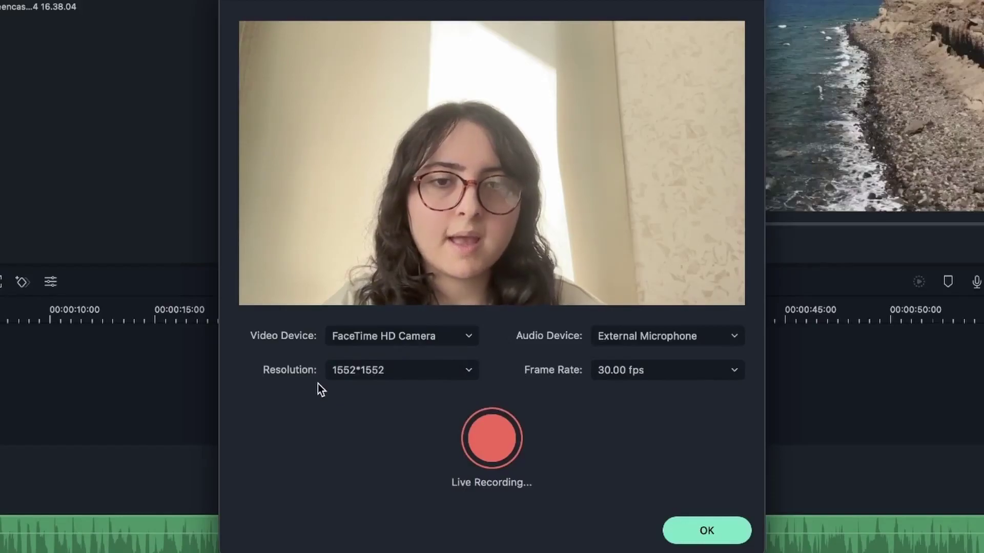
Step: Record a few seconds of 30 fps webcam video and stop to save it
click(492, 437)
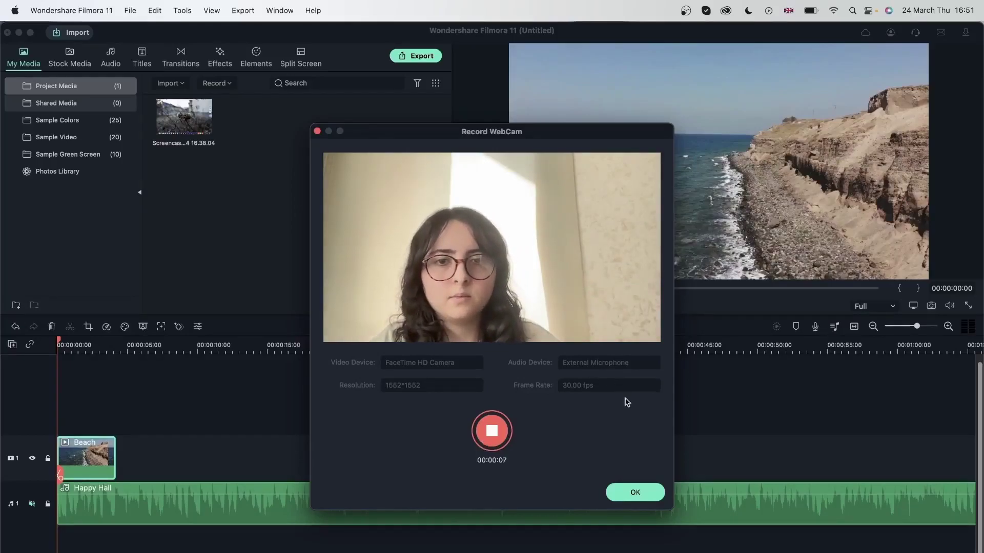
click(492, 431)
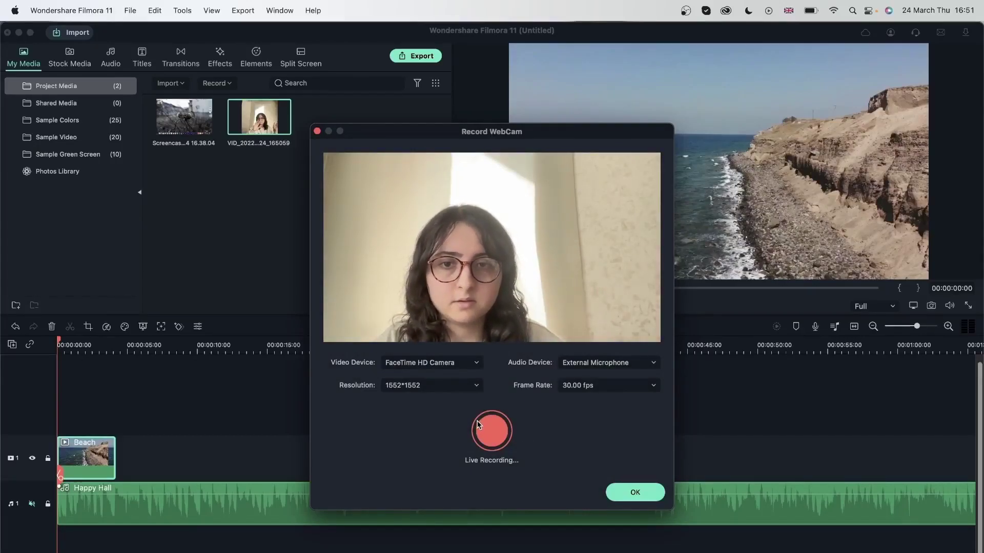
Step: Set the webcam recording to 640*480 resolution and 1.00 fps
click(408, 387)
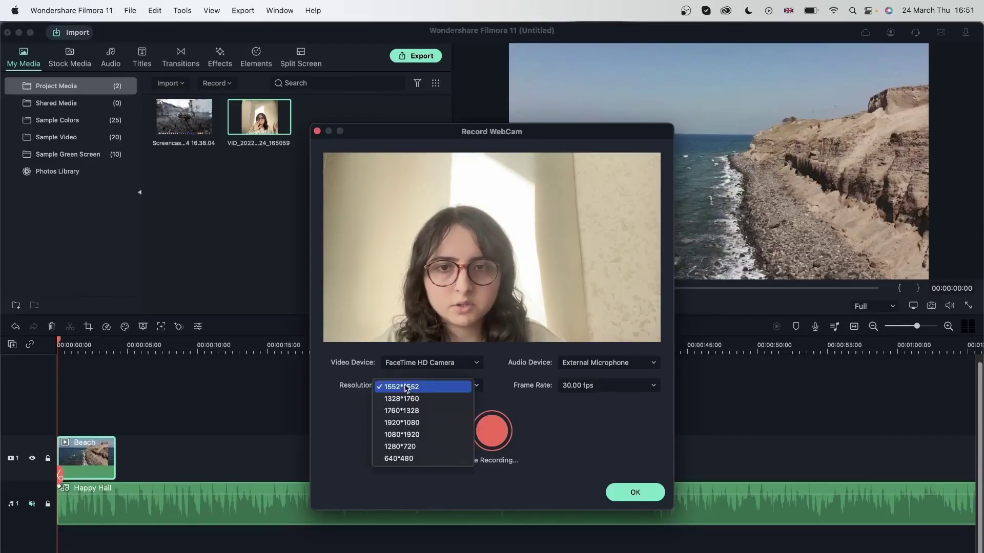
click(407, 459)
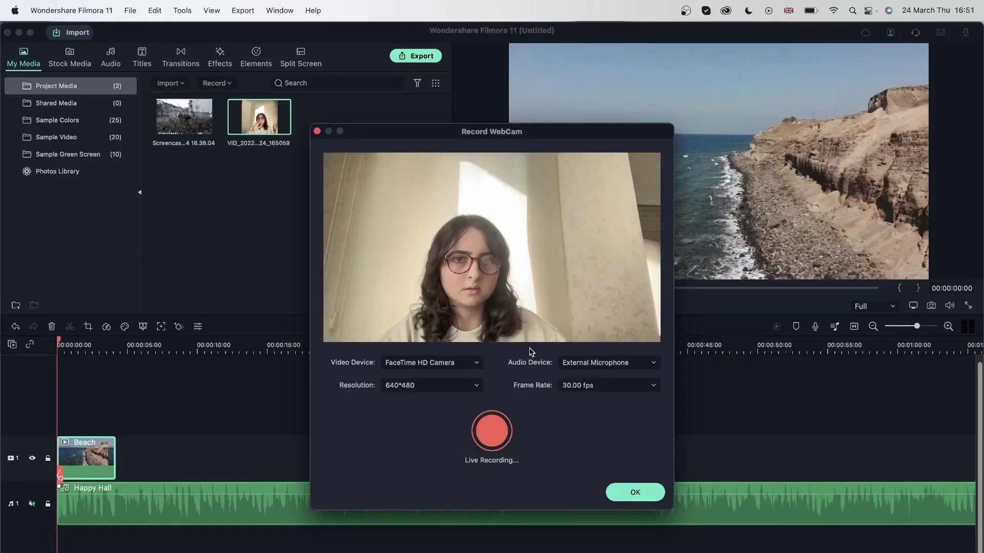
click(592, 386)
click(573, 388)
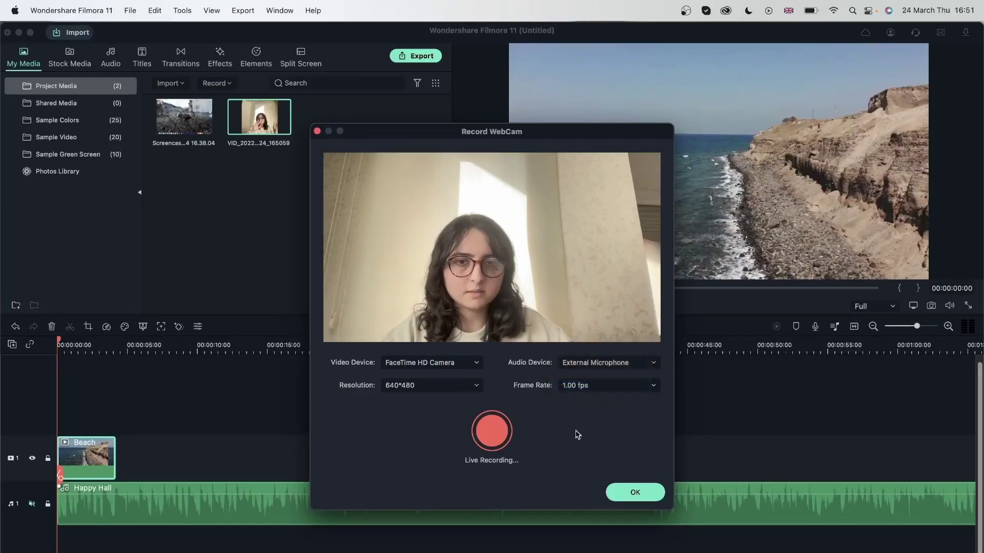
Step: Record a few seconds of 1 fps webcam video and close the recorder
click(490, 430)
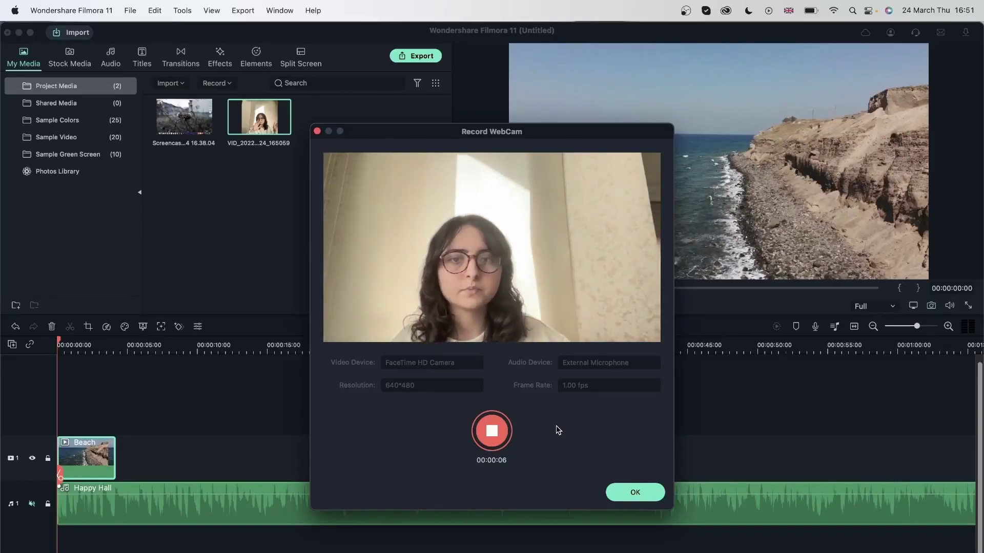
click(493, 434)
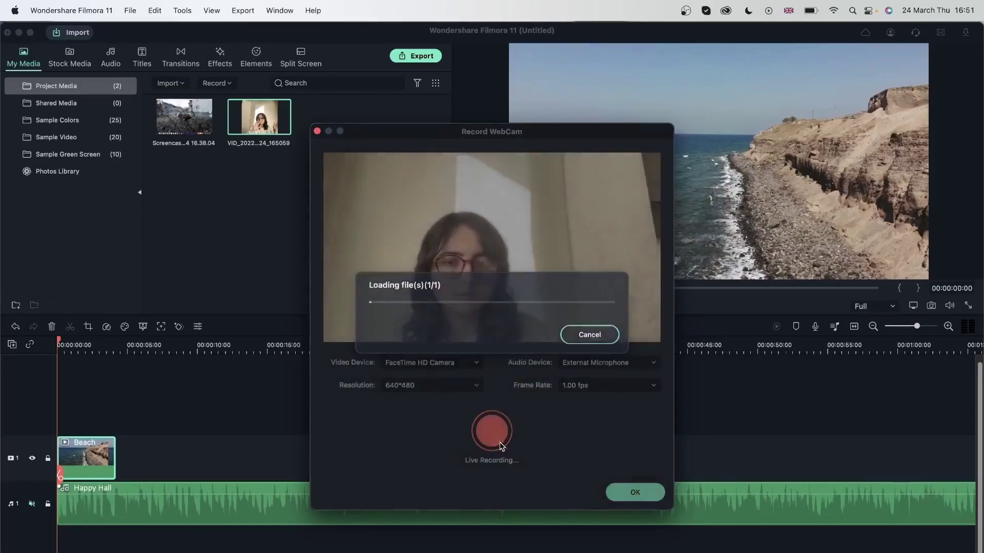
click(635, 493)
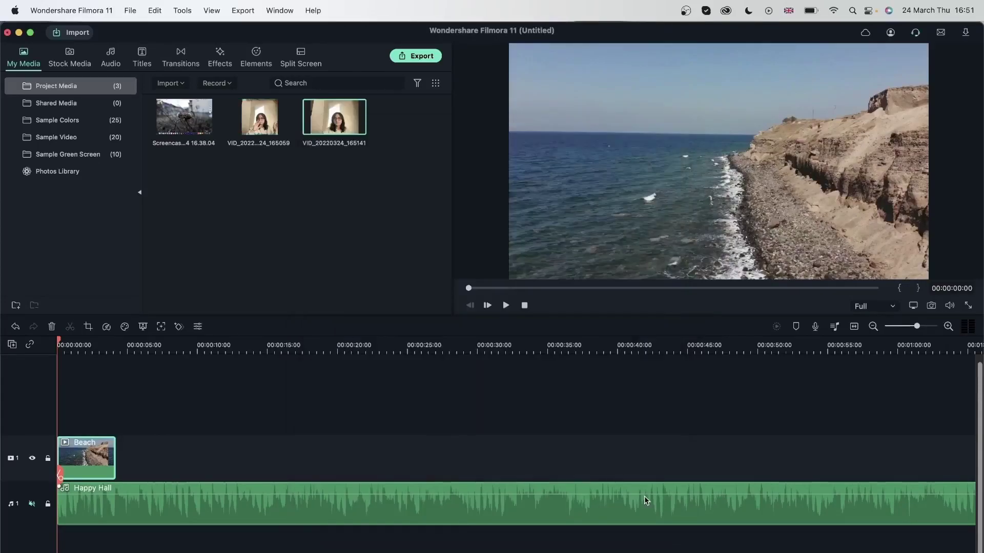
Step: Rename the earlier webcam clip to 'high fps'
mouse_move(259, 118)
click(263, 135)
right_click(255, 122)
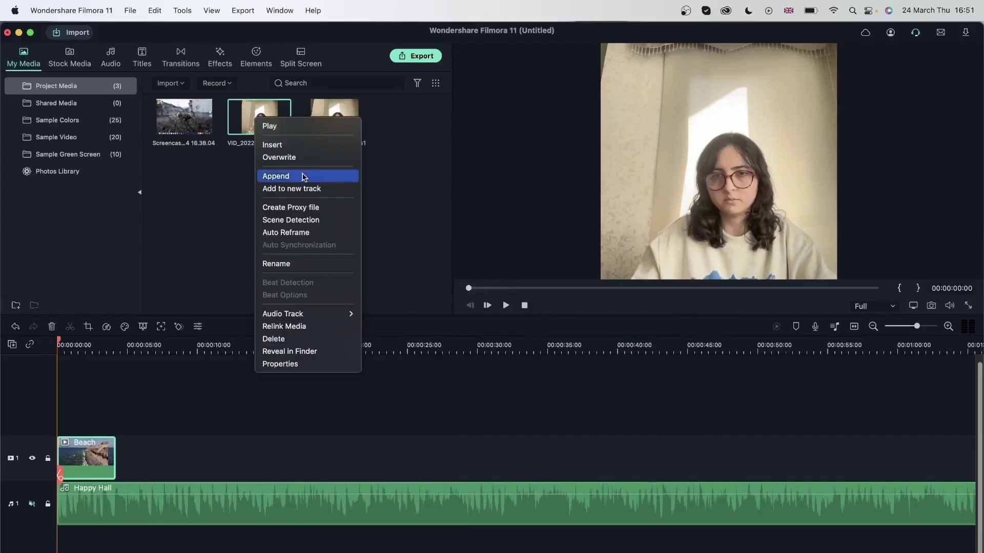
click(305, 266)
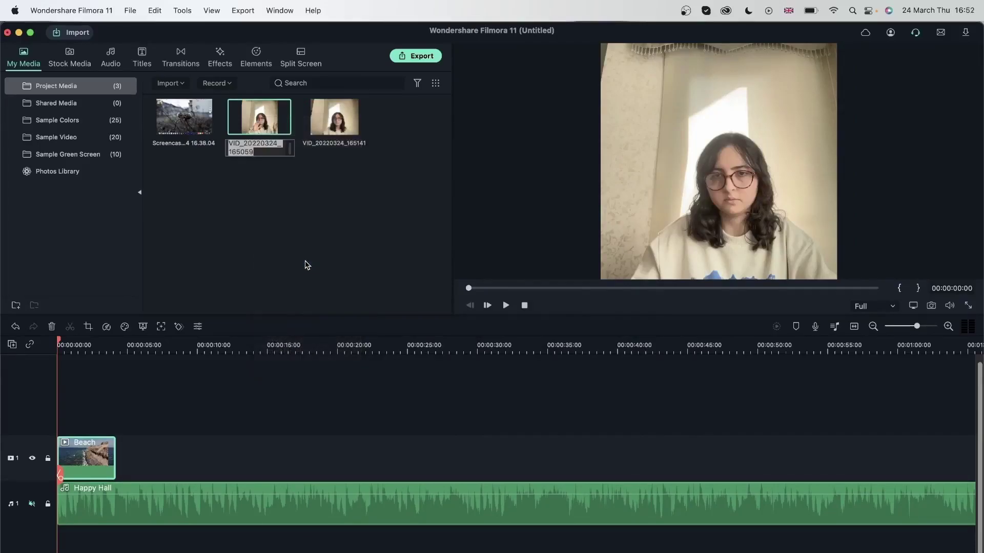
text(high)
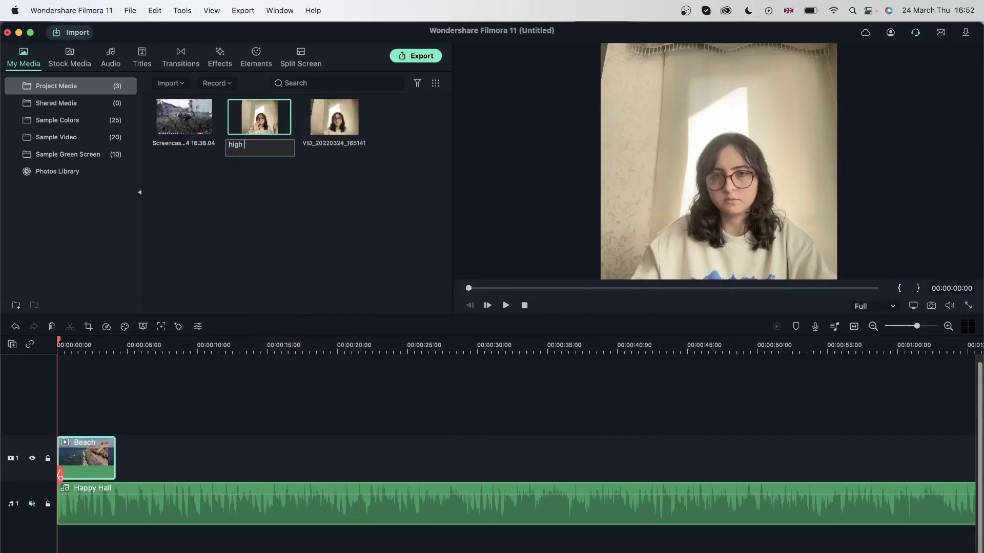
text(s)
key(Return)
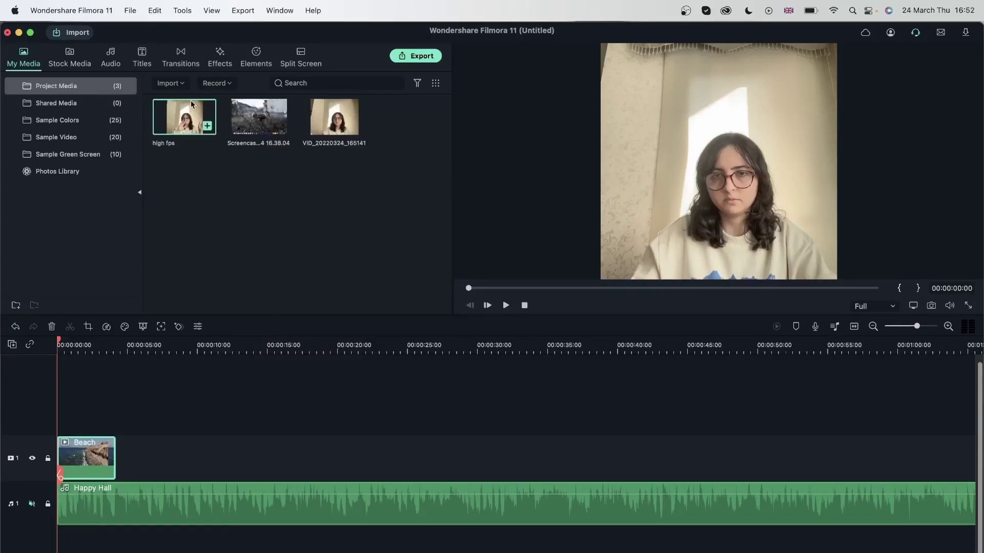
Step: Check the properties of the 'high fps' clip
right_click(185, 112)
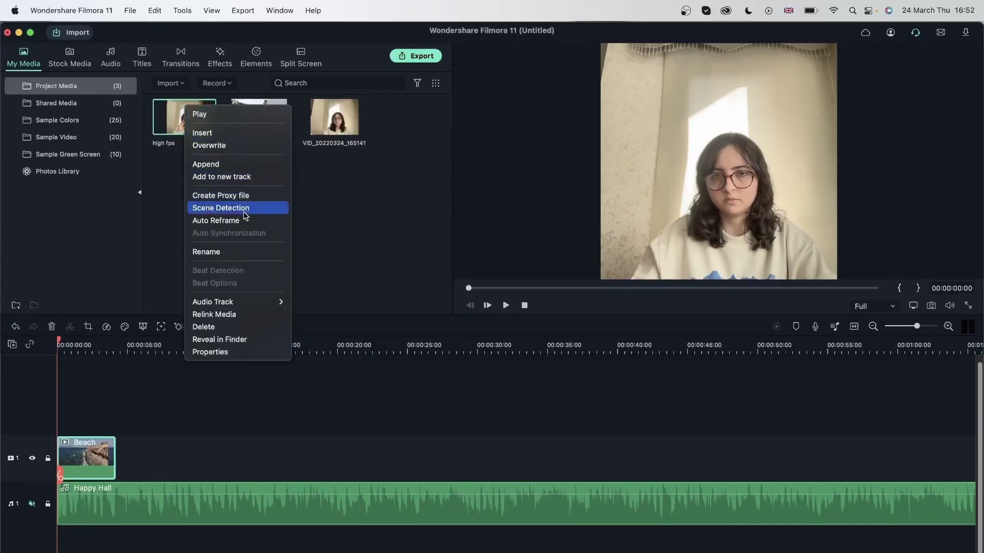
click(266, 356)
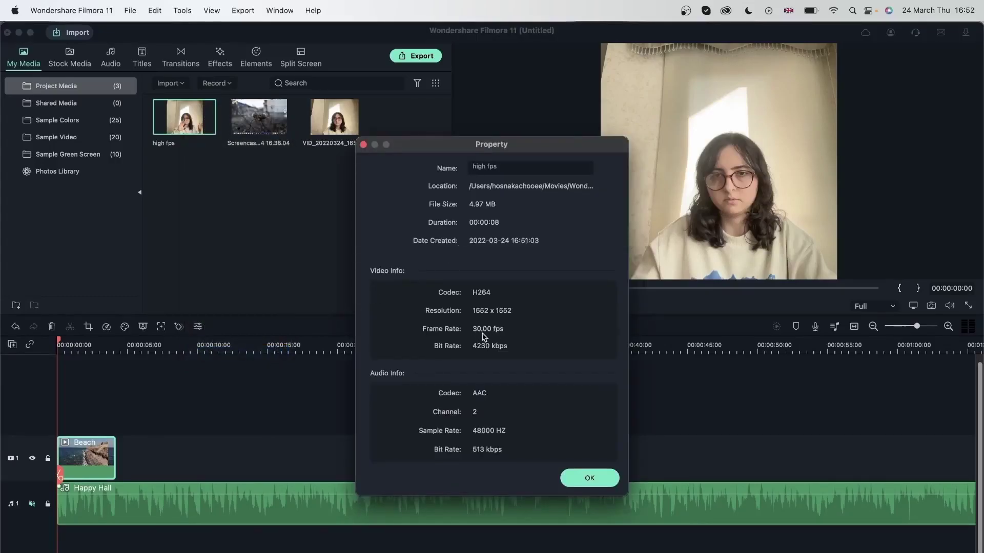
click(591, 478)
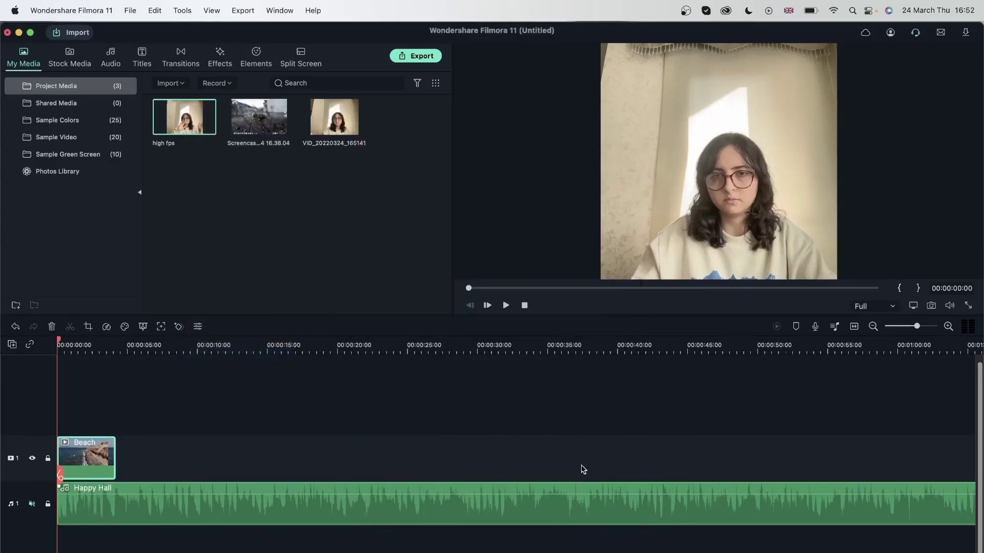
Step: Rename the newer webcam clip to 'low fps'
right_click(315, 127)
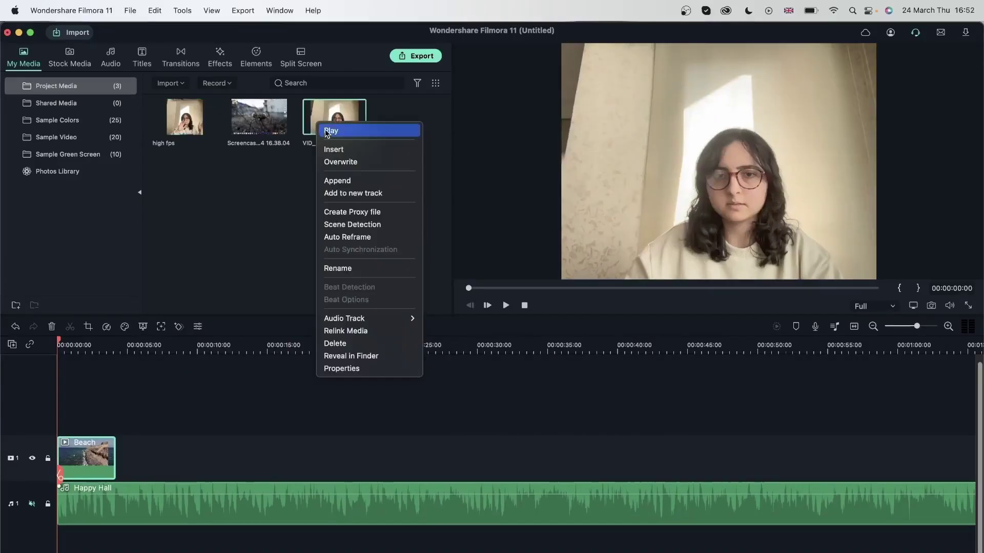
click(359, 270)
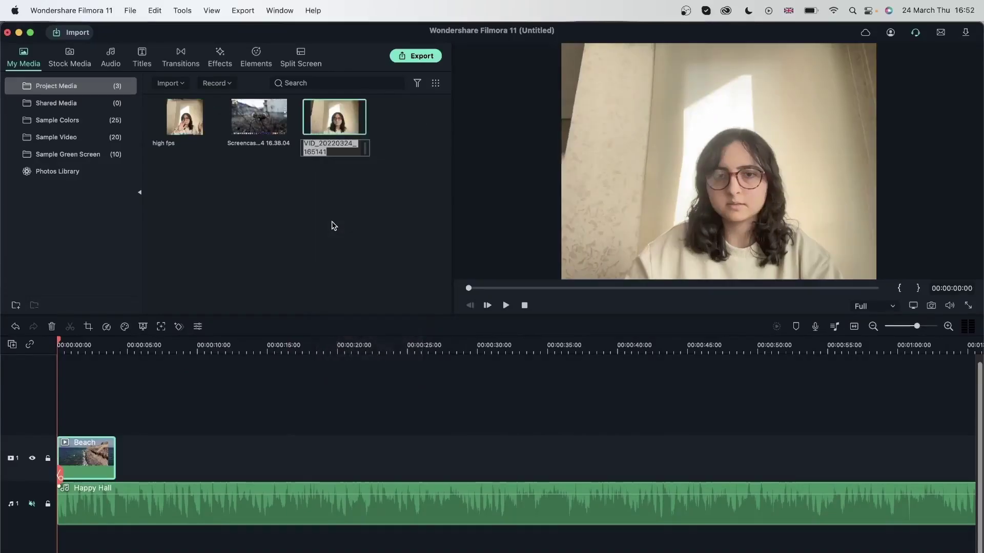
text(low fps)
key(Return)
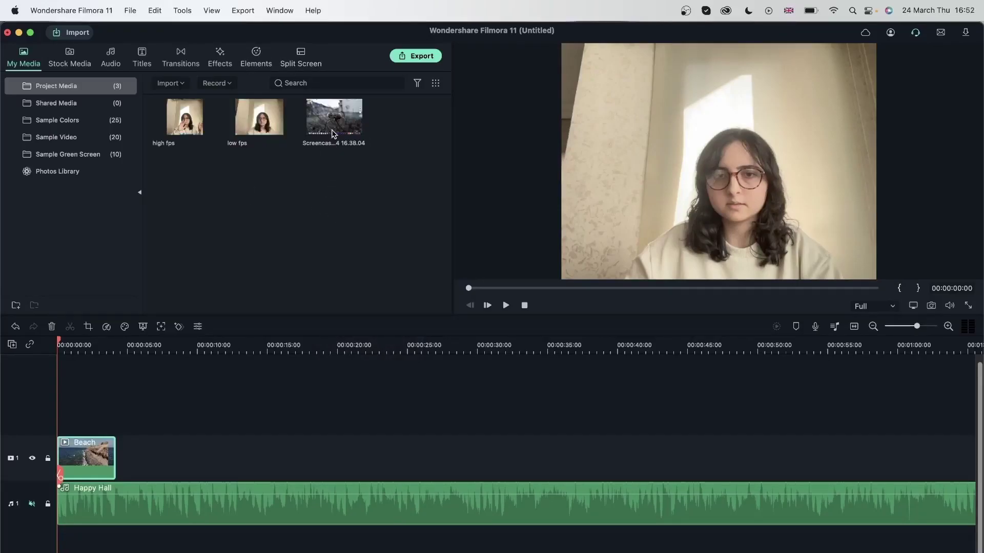
Step: Rename the screencast clip to 'screen recording with webcam'
click(331, 117)
click(330, 118)
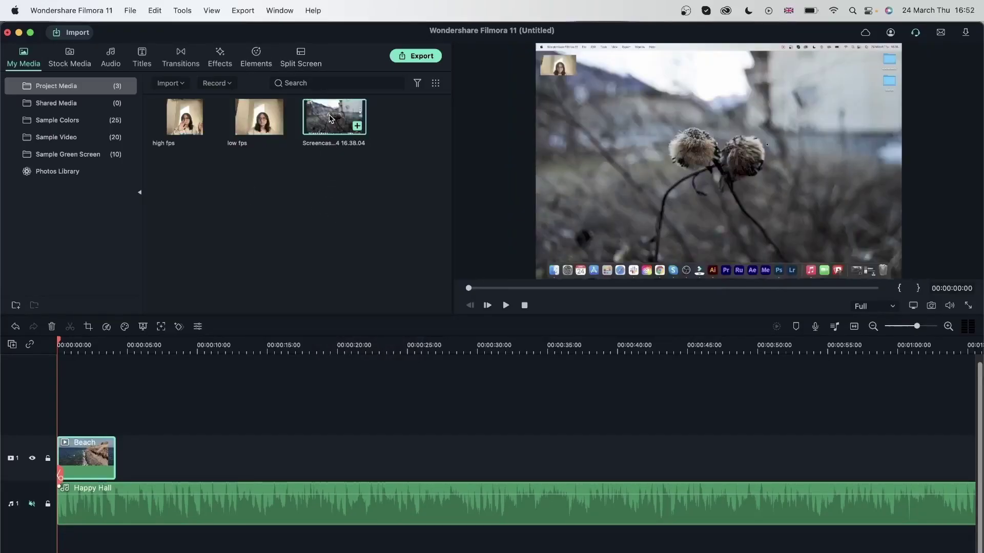
right_click(331, 117)
click(368, 263)
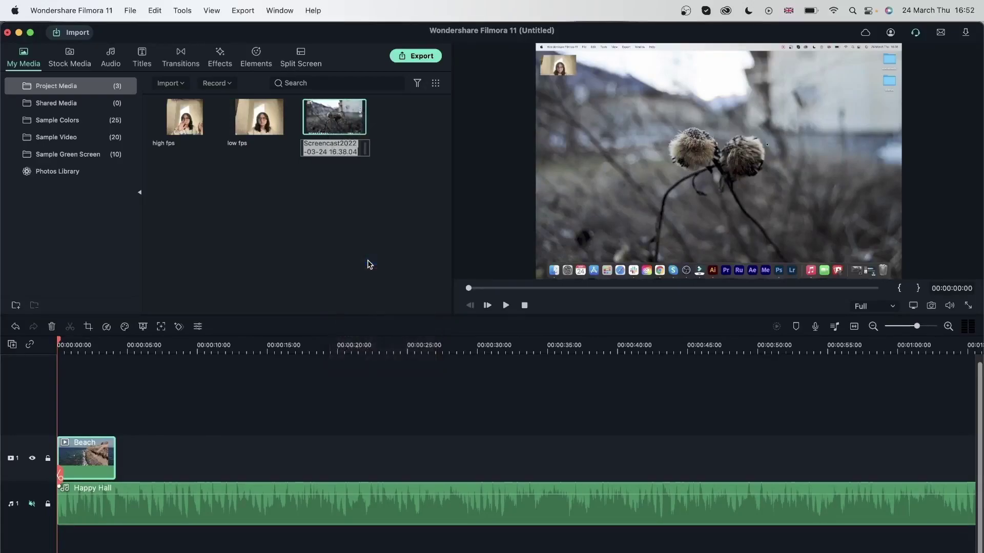
text(screen)
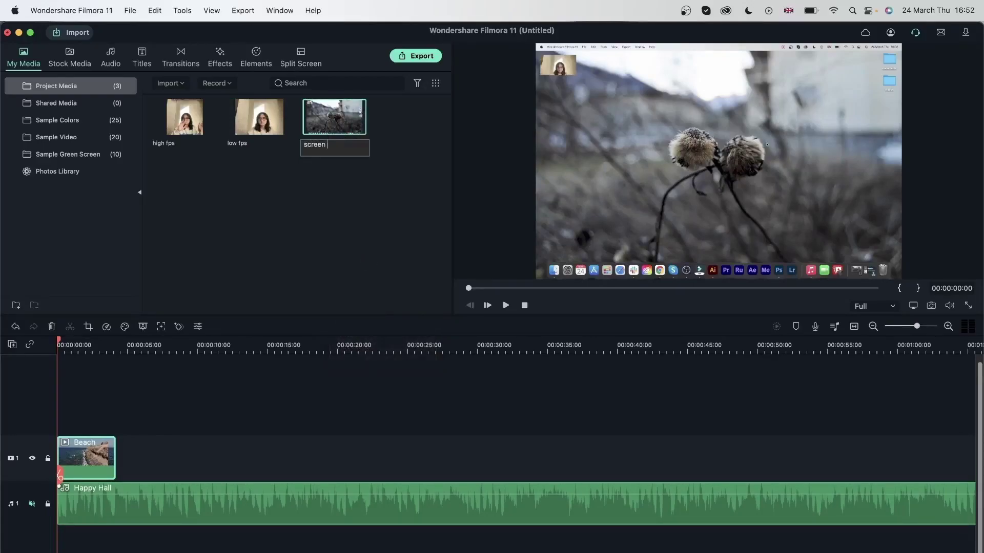
text( wir)
key(BackSpace)
text(webcam)
key(Escape)
Step: Put the high fps clip on a new track above Beach and shrink it into a small top-left inset
click(307, 230)
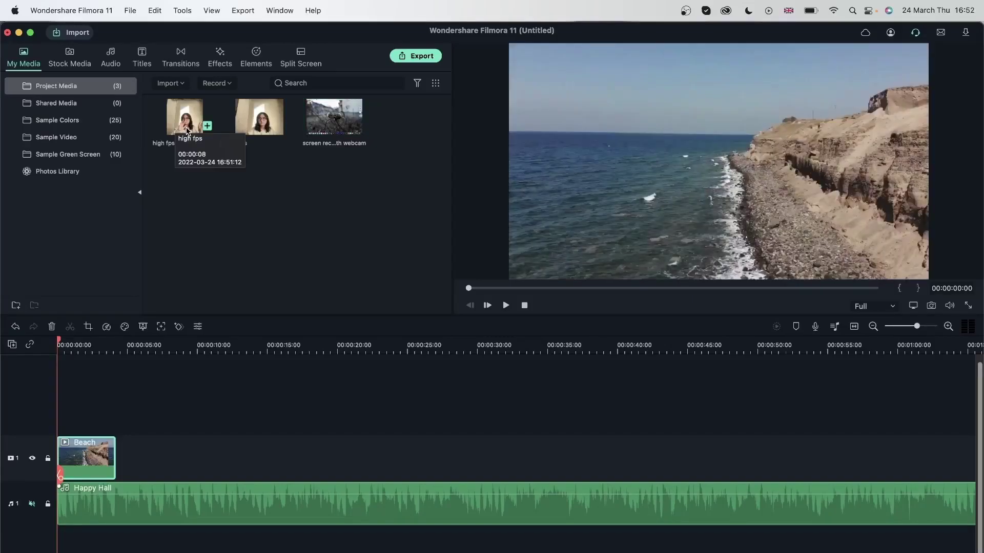
drag(188, 120, 62, 415)
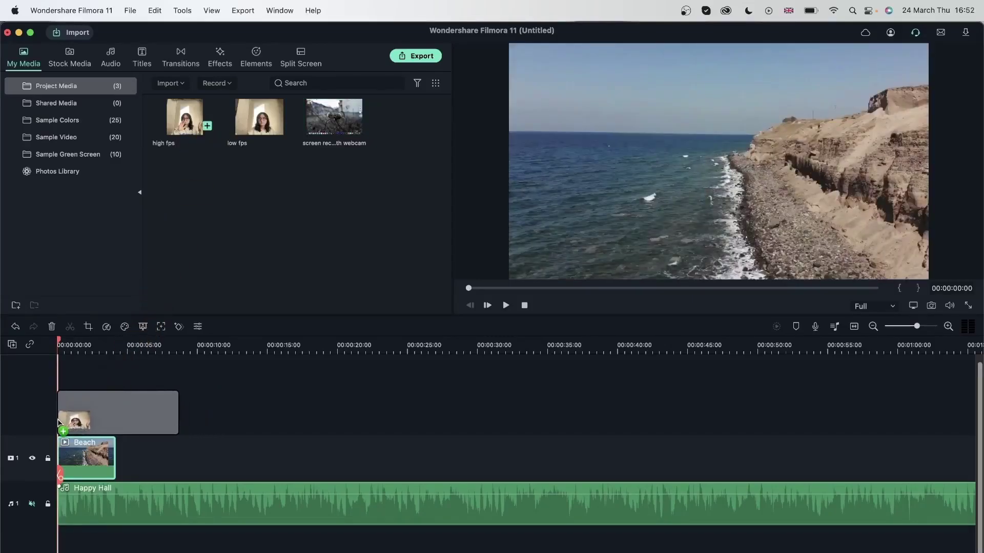
double_click(116, 411)
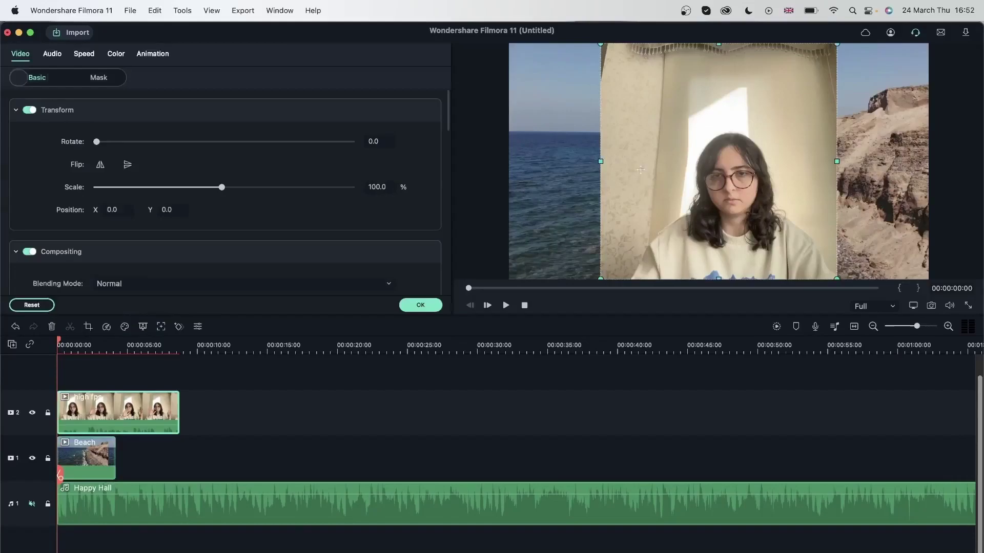
mouse_move(768, 233)
mouse_down()
mouse_move(670, 193)
mouse_move(584, 100)
mouse_move(607, 131)
mouse_up()
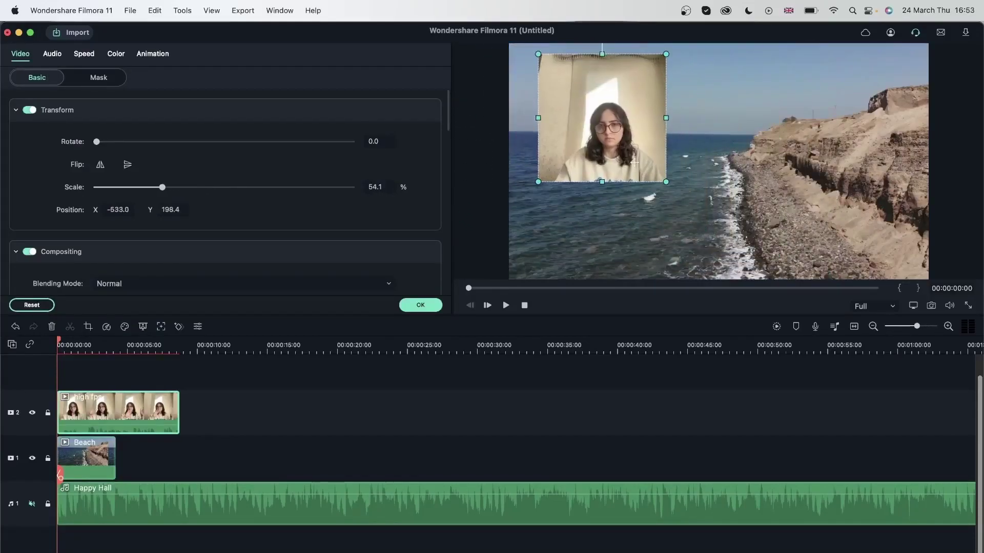
drag(667, 179, 615, 123)
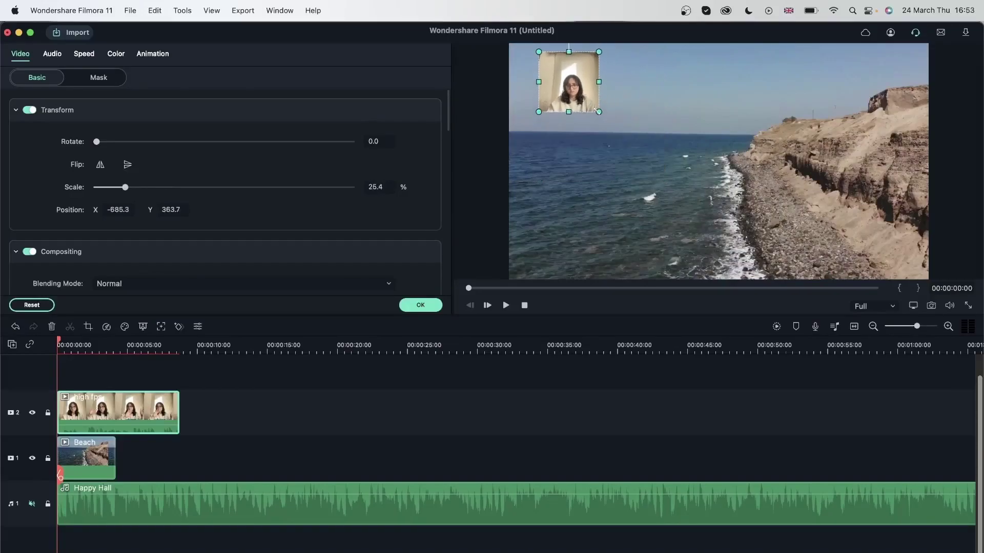
drag(572, 92, 607, 124)
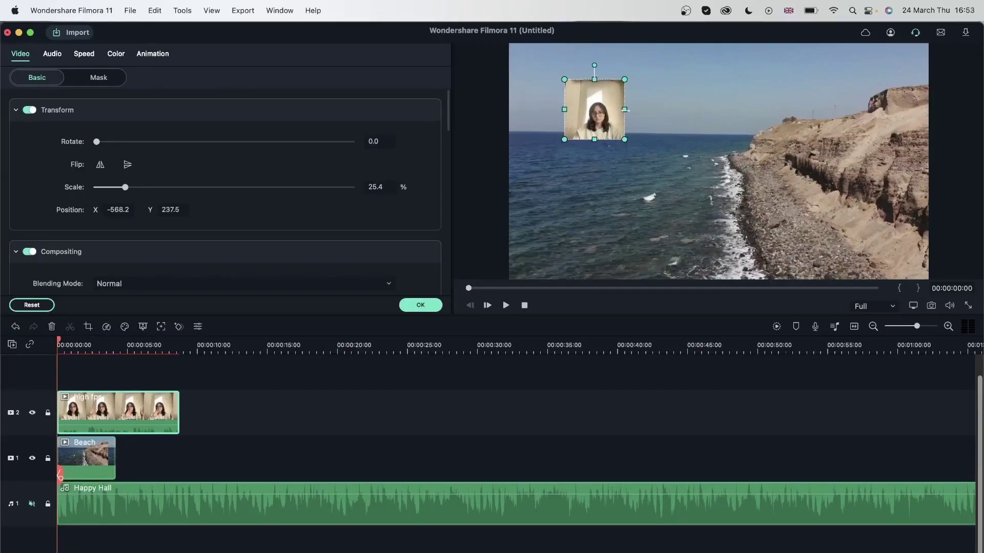
mouse_move(625, 109)
mouse_down()
mouse_move(593, 110)
mouse_move(629, 109)
mouse_move(567, 89)
mouse_up()
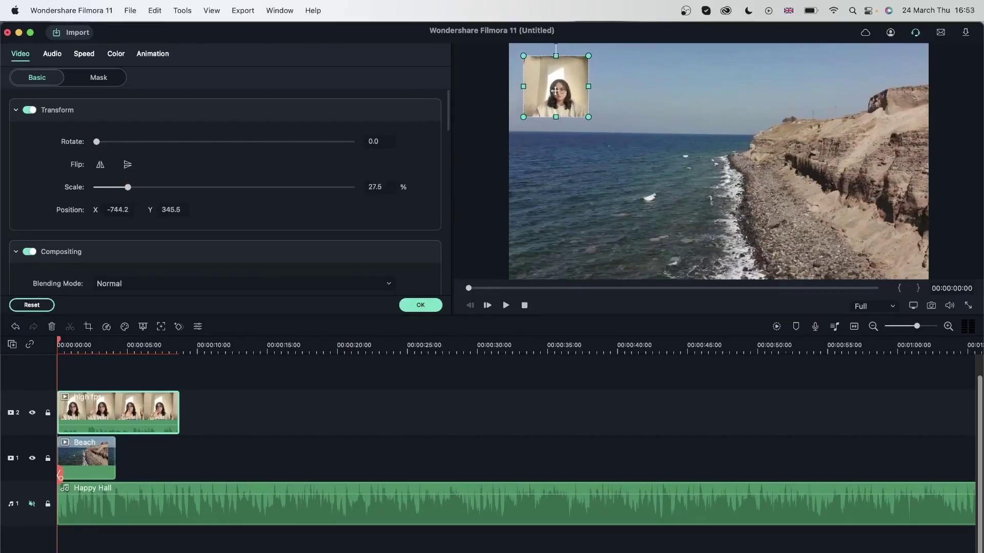
Step: Confirm the overlay placement, then mute the high fps clip and the Happy Hall music track
drag(556, 90, 556, 97)
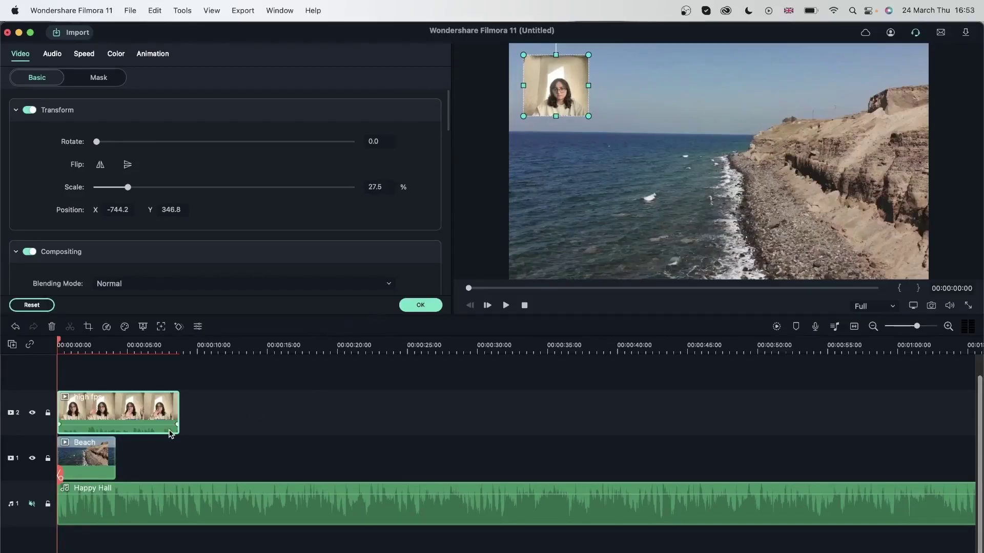
click(420, 305)
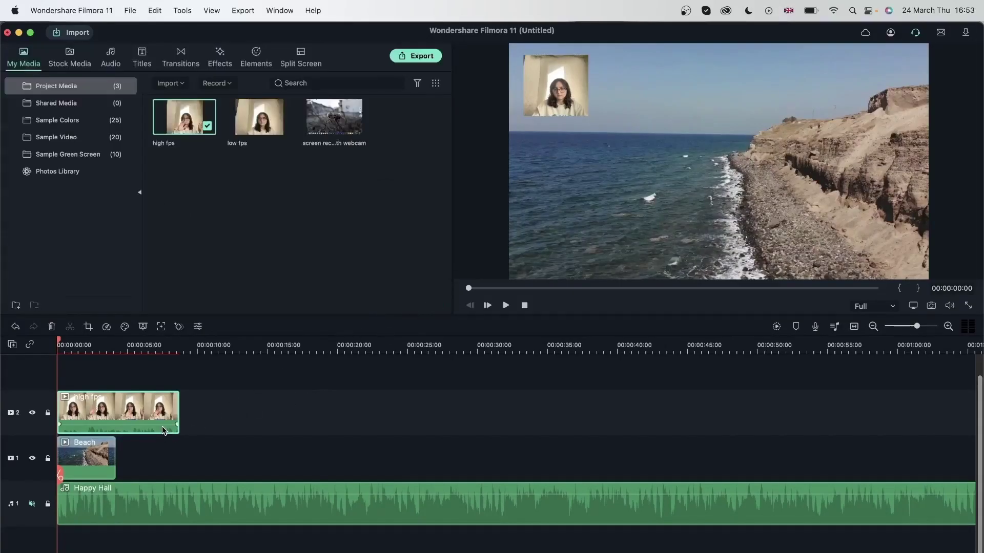
right_click(95, 403)
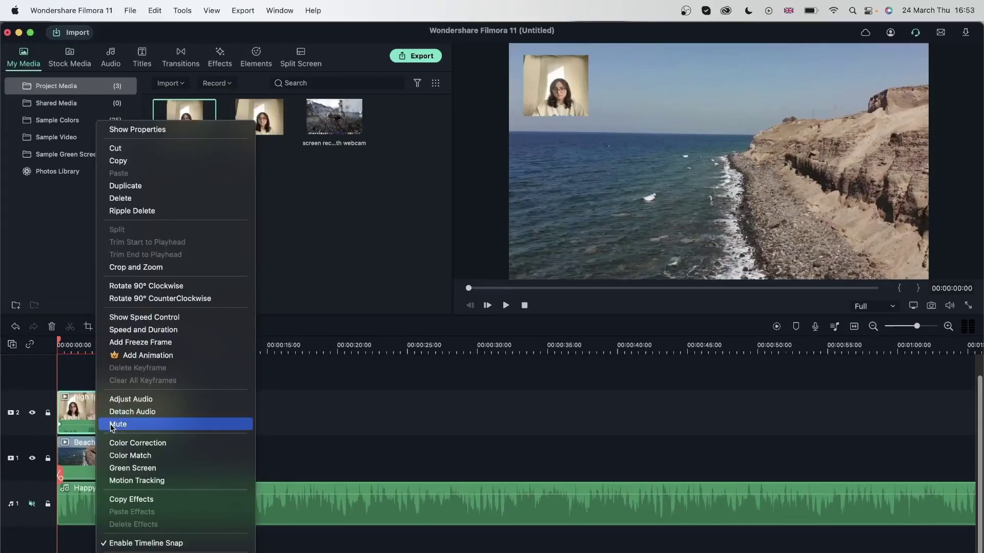
click(123, 425)
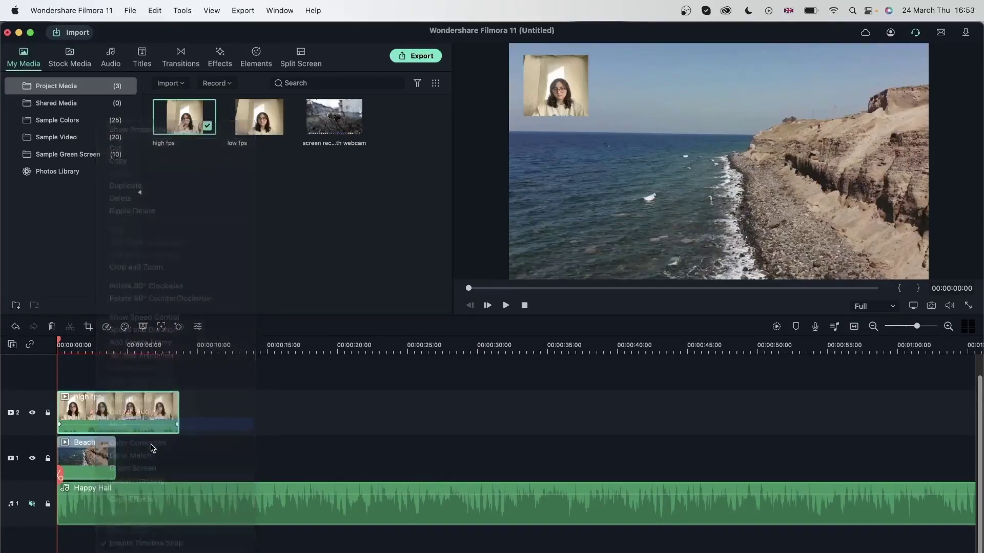
click(32, 504)
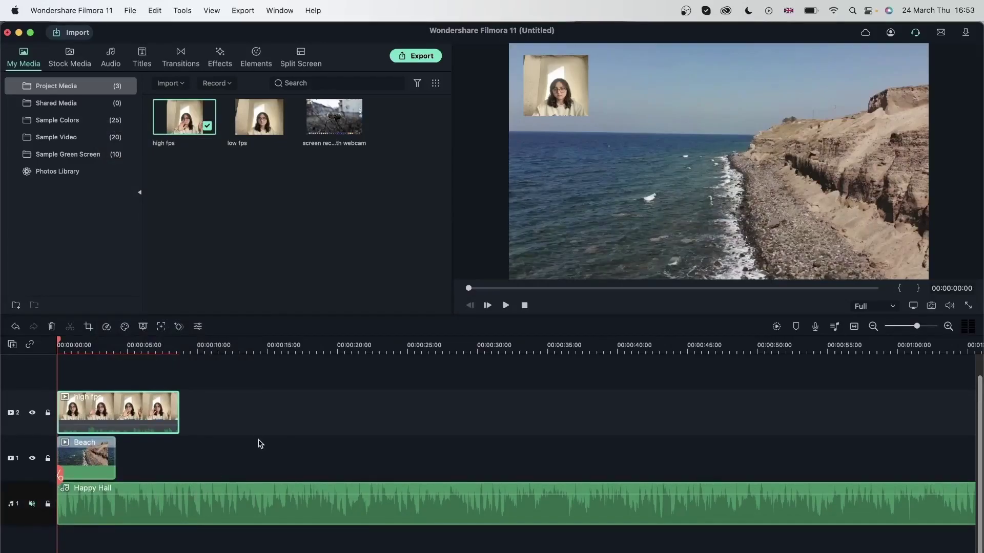
key(space)
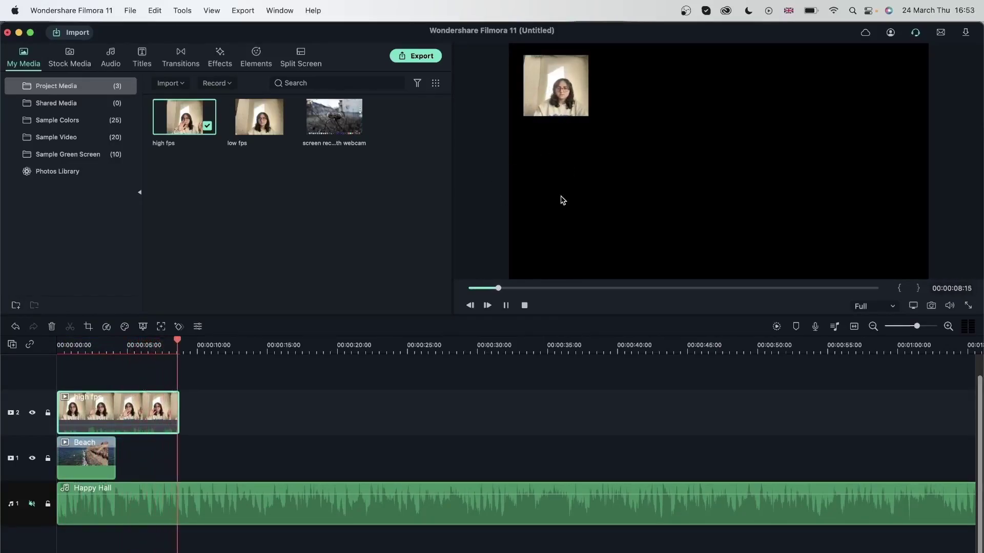
key(space)
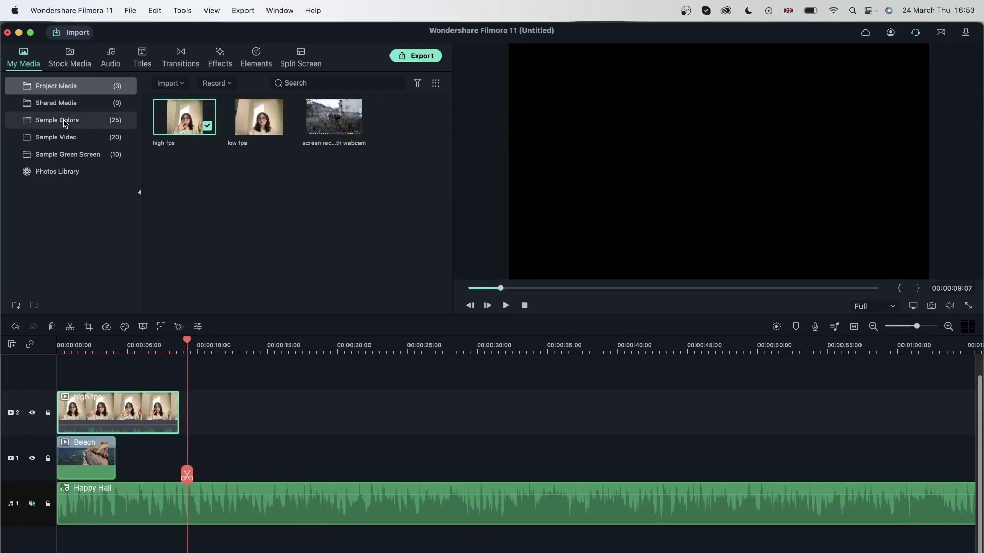
Step: Add Travel 02 and then Cherry Blossom from Sample Video after Beach on track 1
click(72, 139)
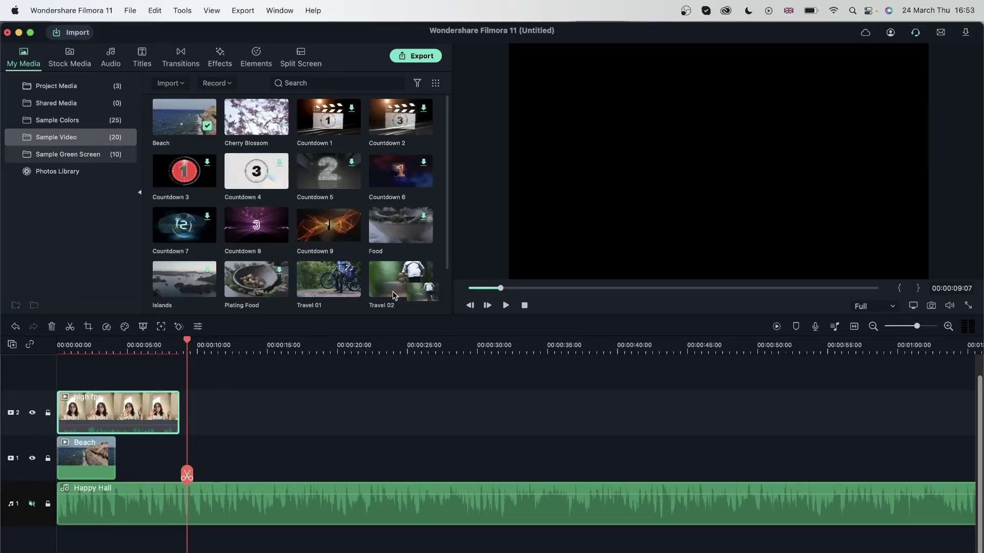
drag(406, 278, 124, 461)
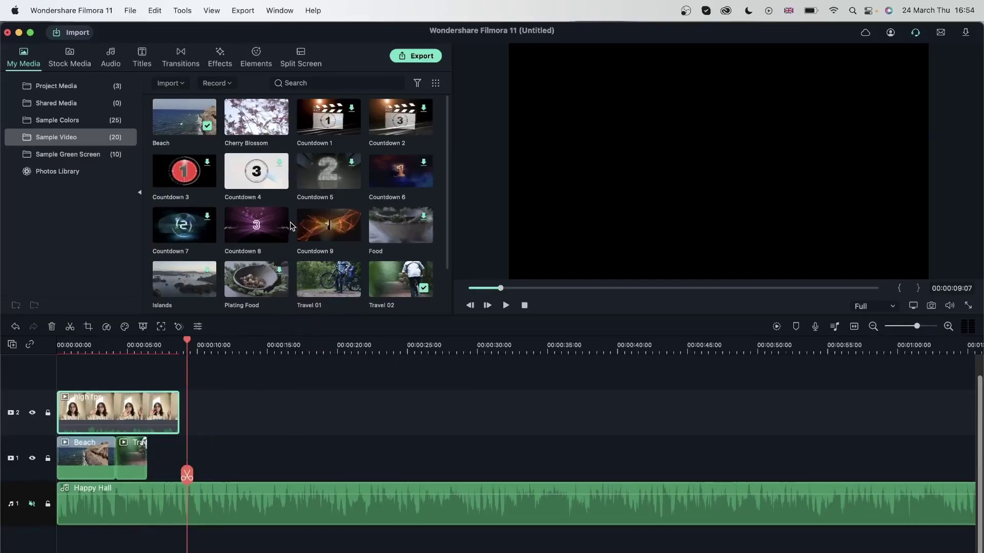
mouse_move(257, 124)
mouse_down()
mouse_move(143, 462)
mouse_move(176, 458)
mouse_up()
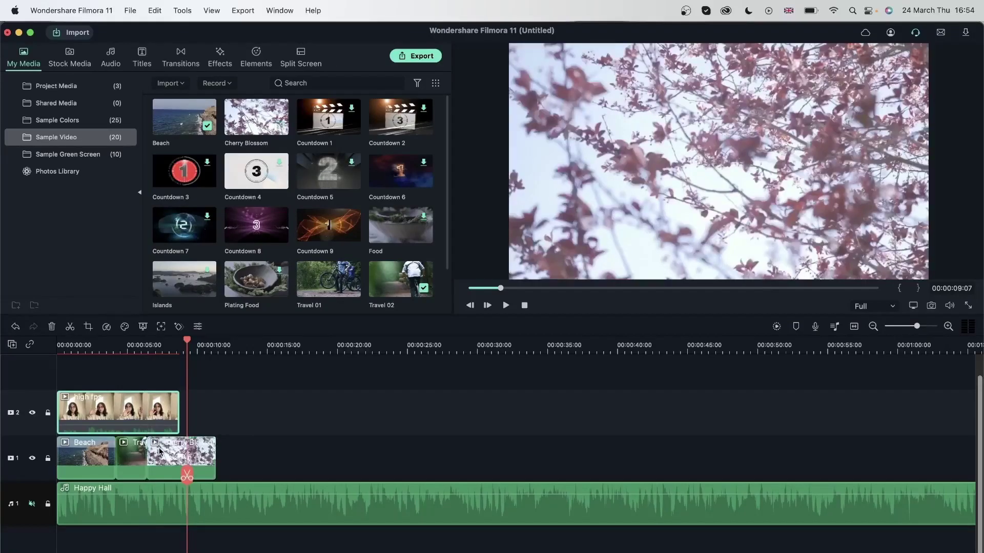
click(146, 345)
Step: Scrub the playhead to about seven seconds and back to review the sequence
drag(147, 346, 59, 345)
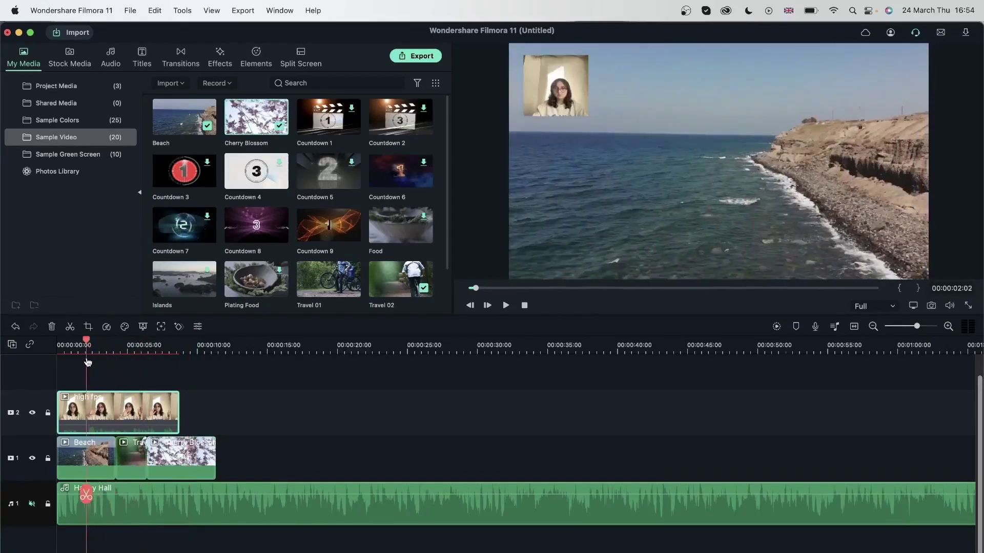
click(157, 345)
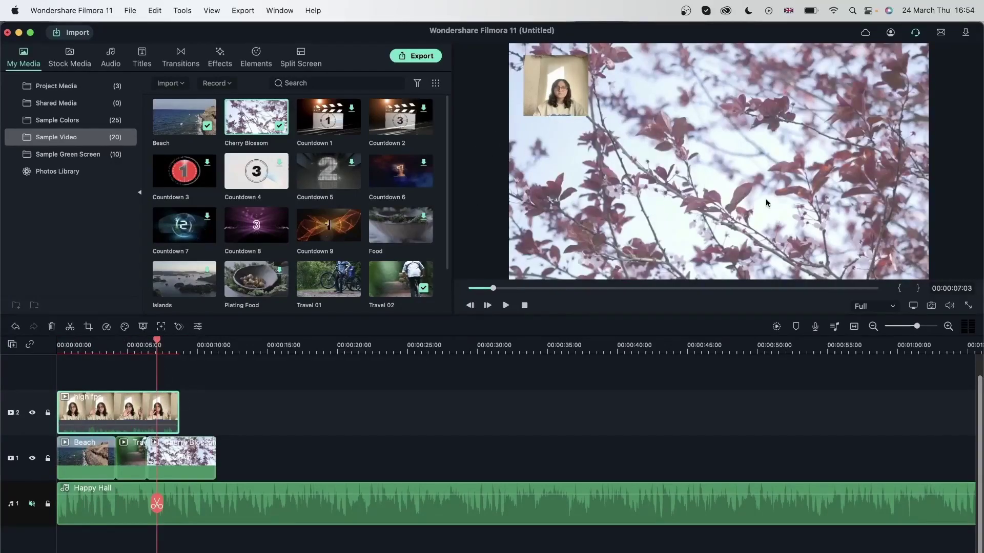
drag(156, 345, 59, 345)
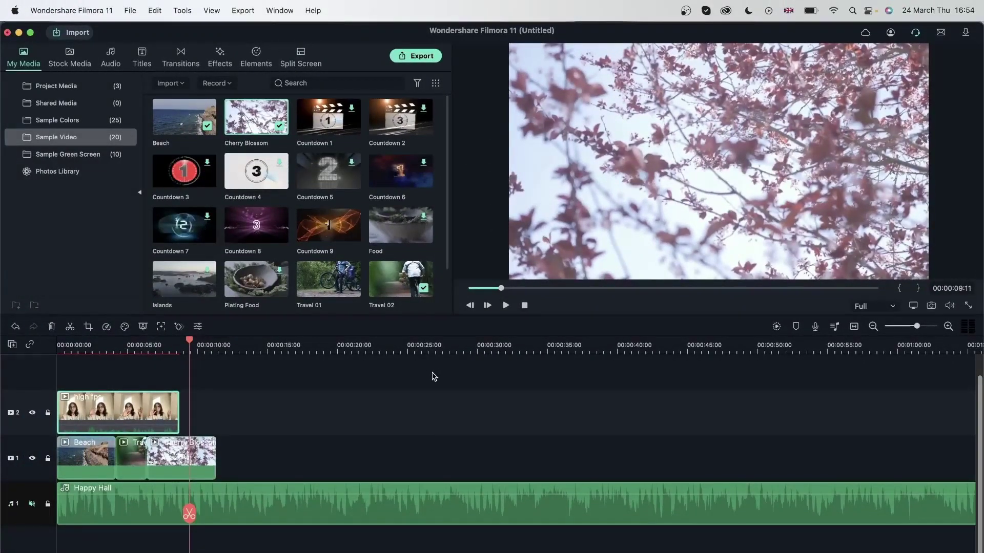
Step: Trim the high fps clip's end, set the playhead near eight seconds, and return to Project Media
drag(178, 414, 189, 417)
click(176, 345)
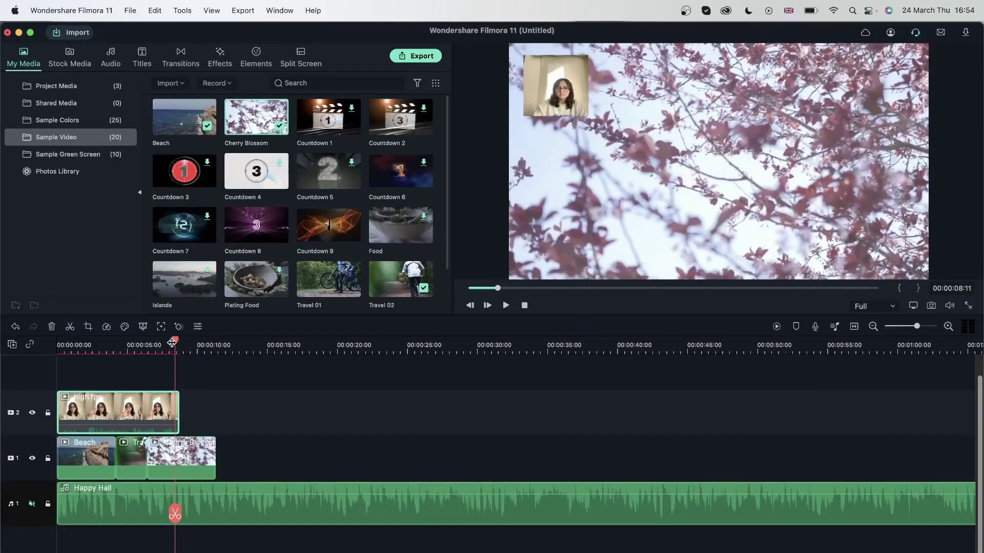
drag(172, 345, 177, 345)
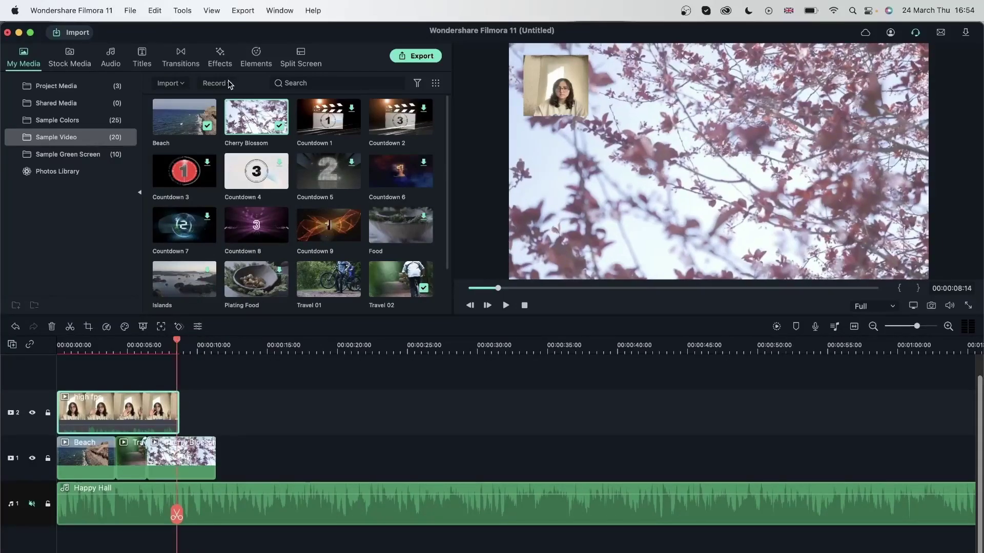
click(228, 83)
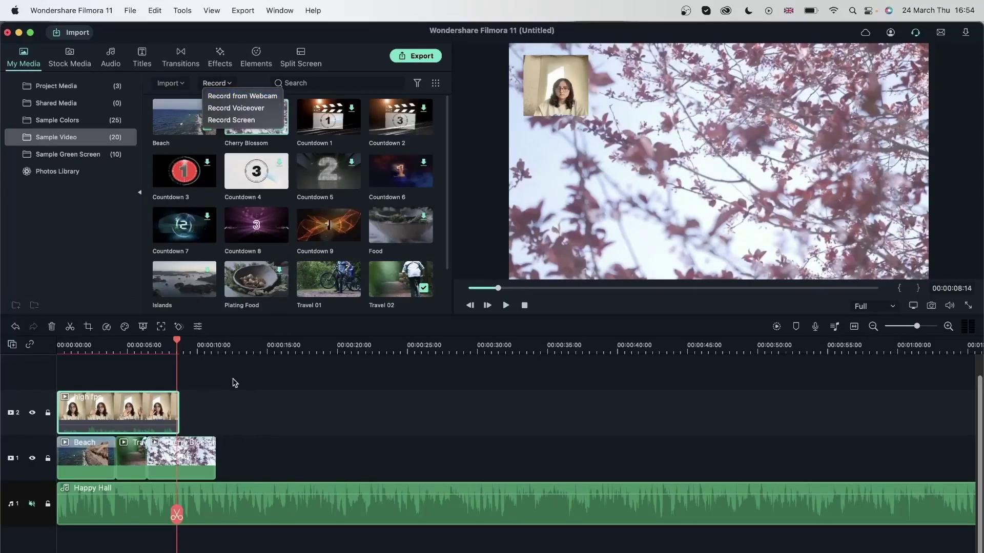
click(60, 88)
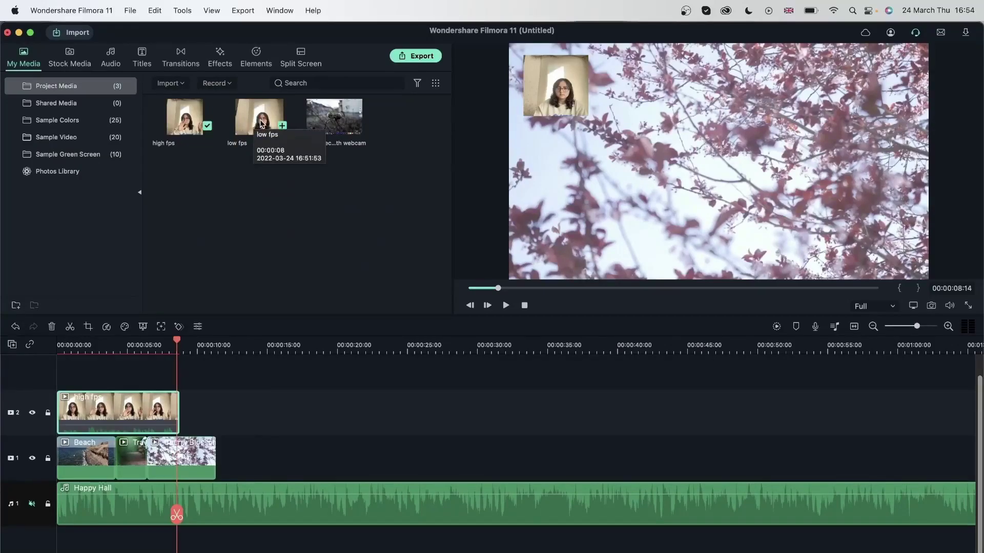
Step: Place the low fps clip after high fps on track 2 and mute its audio
mouse_move(257, 120)
mouse_down()
mouse_move(175, 420)
mouse_move(227, 416)
mouse_up()
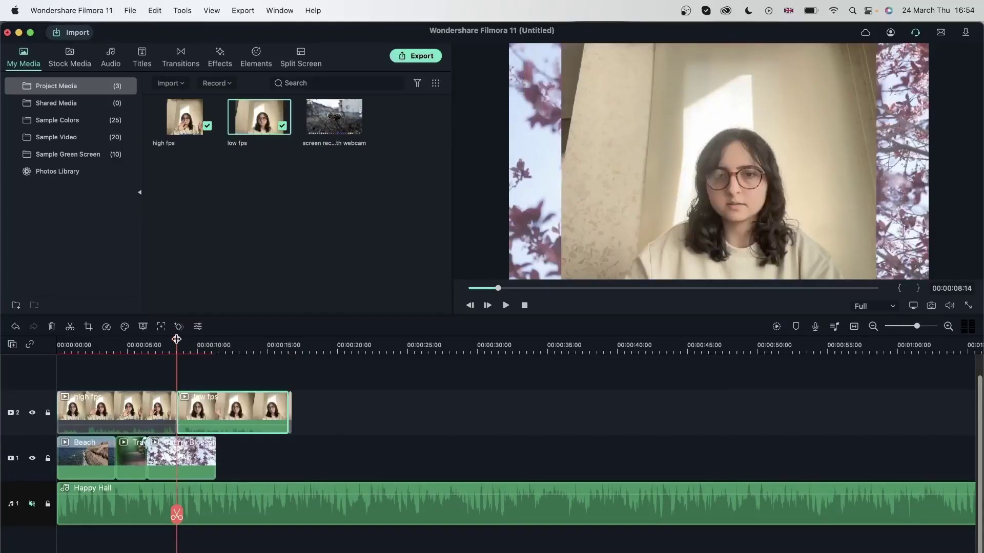
right_click(245, 410)
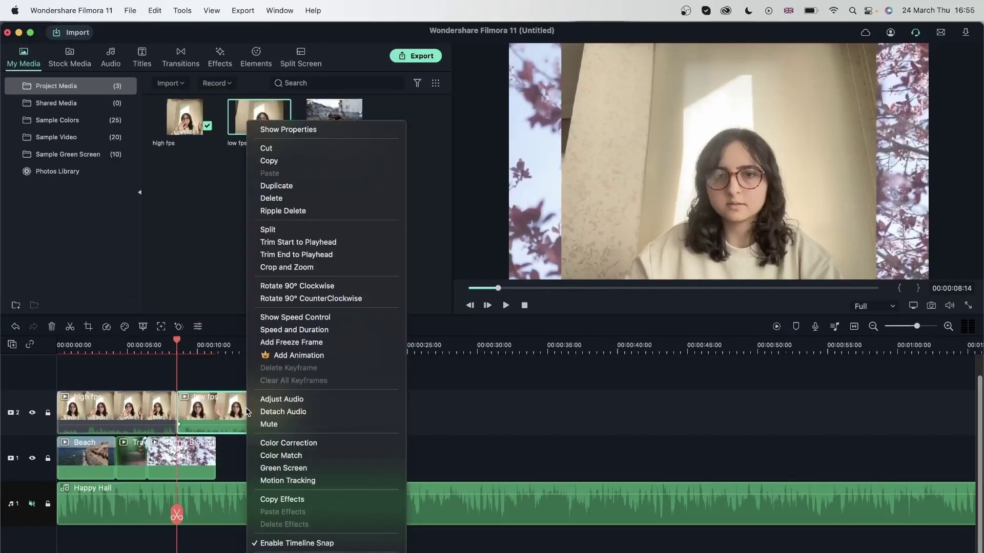
click(273, 417)
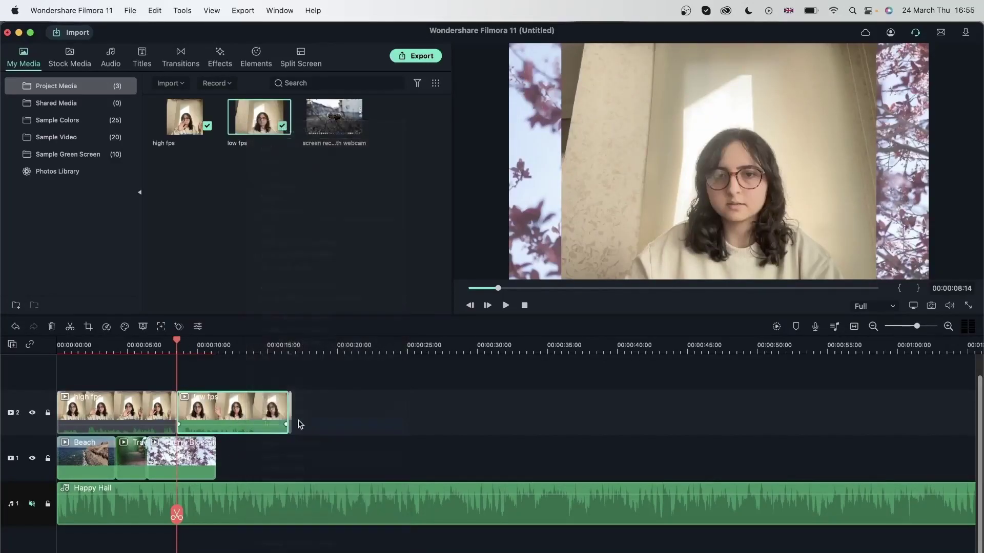
double_click(670, 173)
Step: Add a third video track above track 2
click(140, 346)
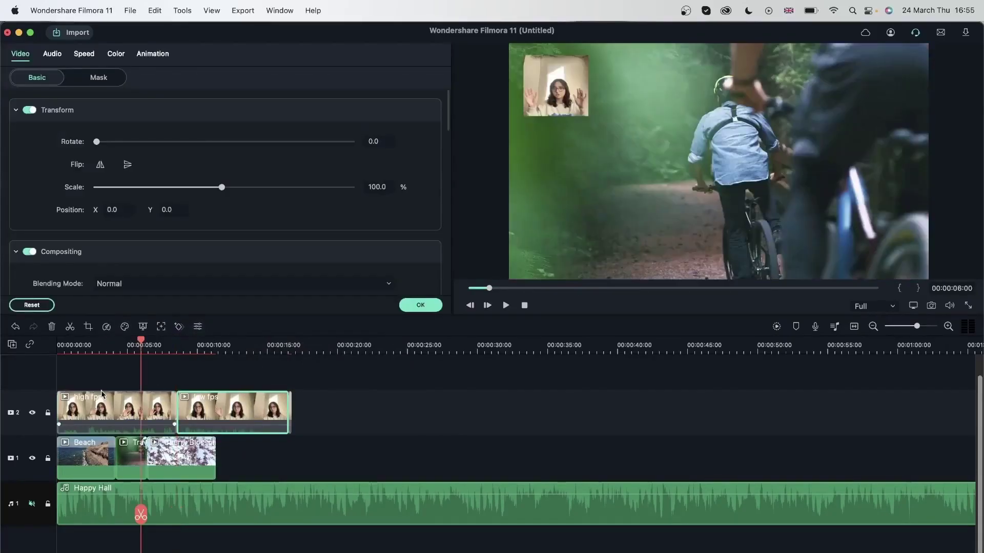
click(13, 346)
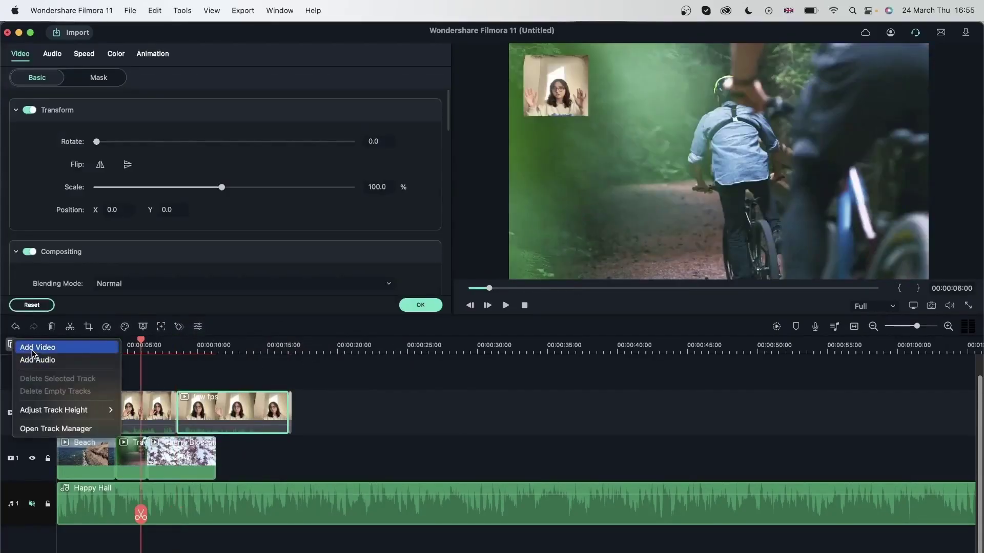
click(35, 355)
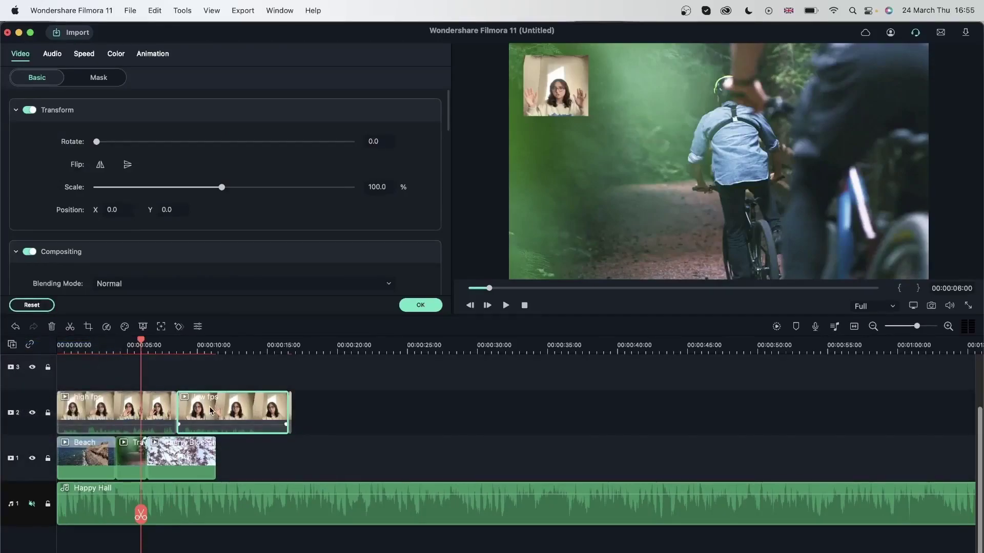
Step: Move the low fps clip to track 3 and shrink it to a roughly 20% top-left inset
drag(211, 407, 85, 376)
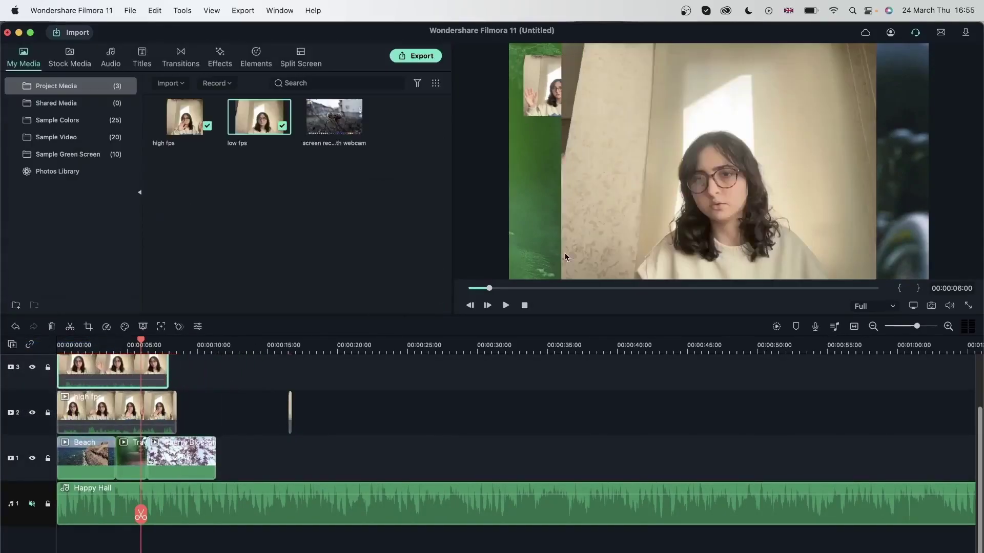
double_click(725, 172)
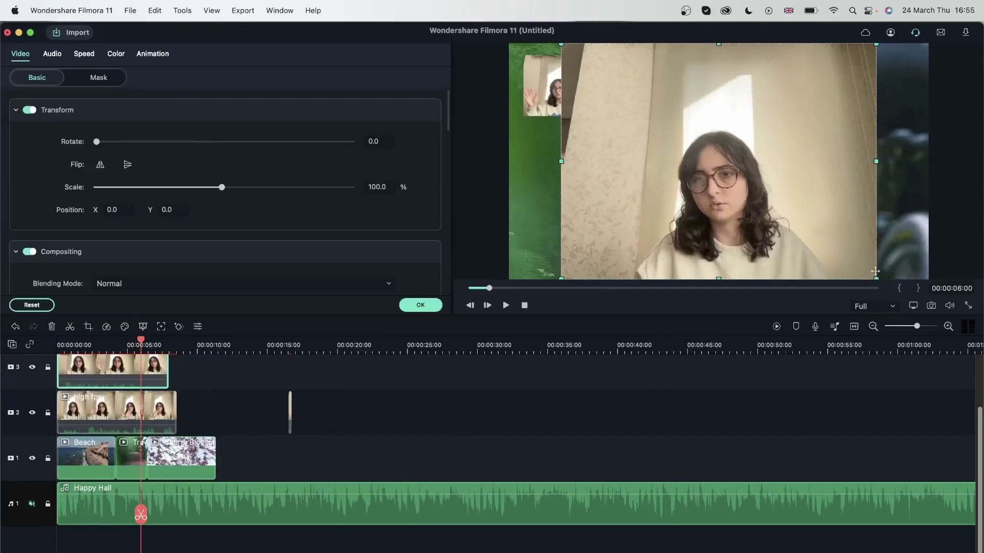
mouse_move(877, 278)
mouse_down()
mouse_move(638, 100)
mouse_move(565, 100)
mouse_move(559, 82)
mouse_move(601, 87)
mouse_up()
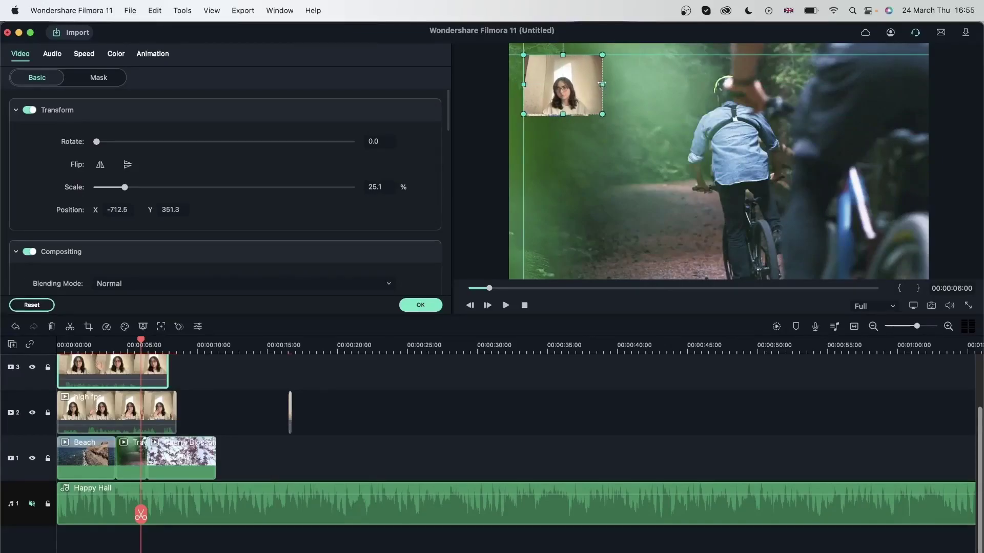
drag(602, 84, 587, 84)
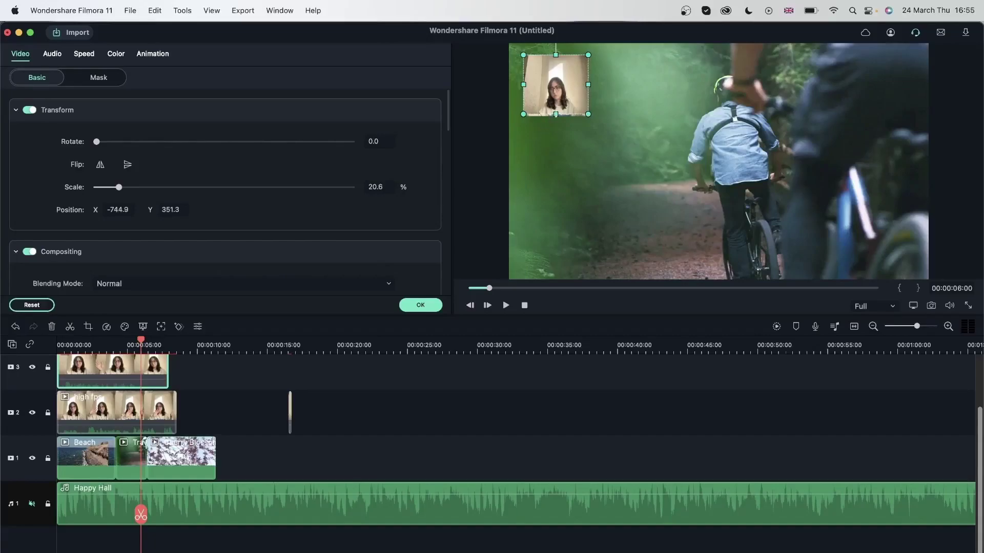
drag(555, 113, 556, 116)
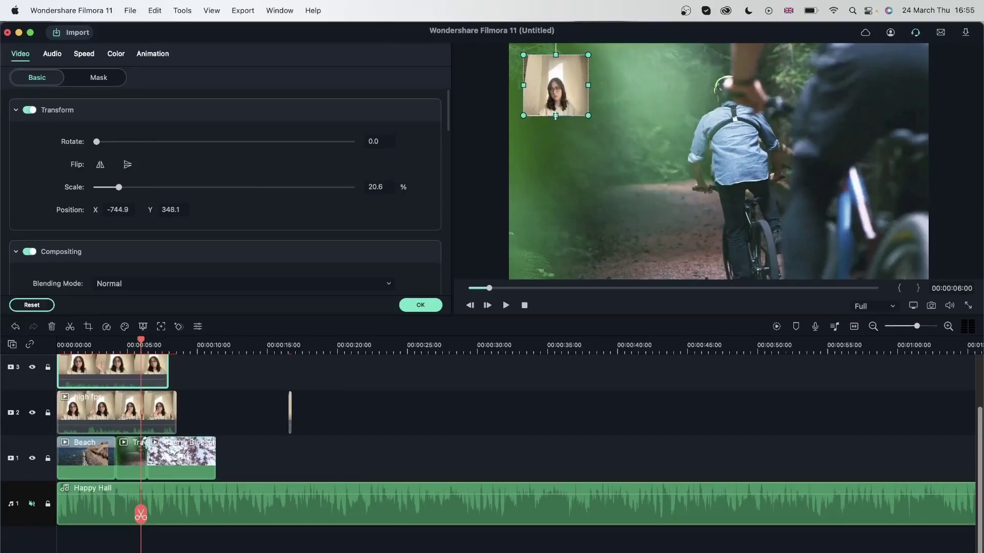
click(419, 306)
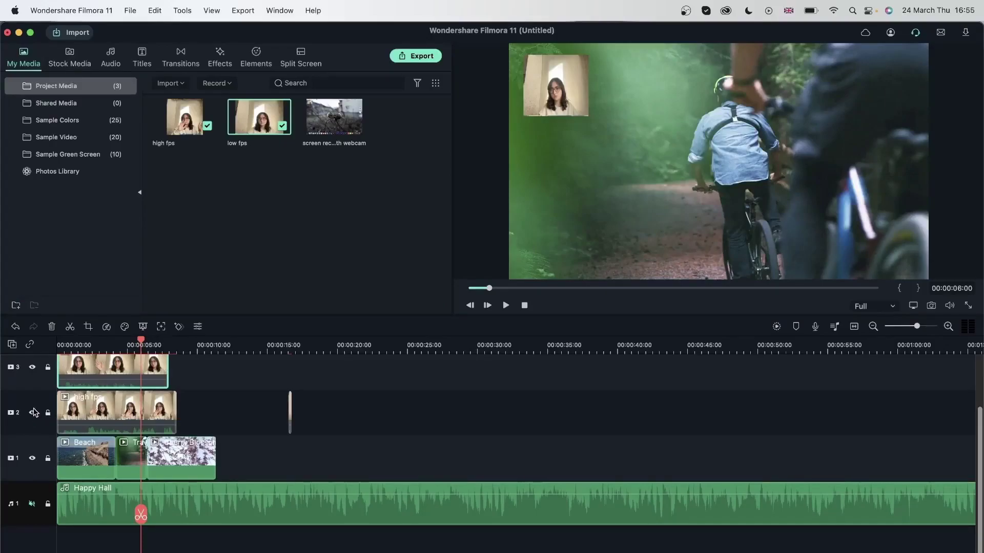
Step: Hide the high fps track on track 2 and return the playhead to the start
click(129, 411)
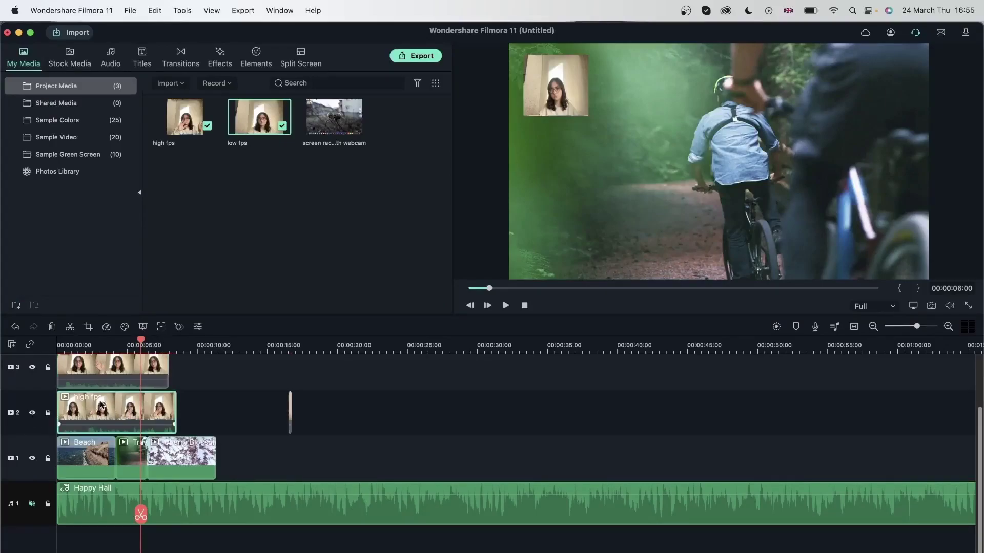
click(32, 414)
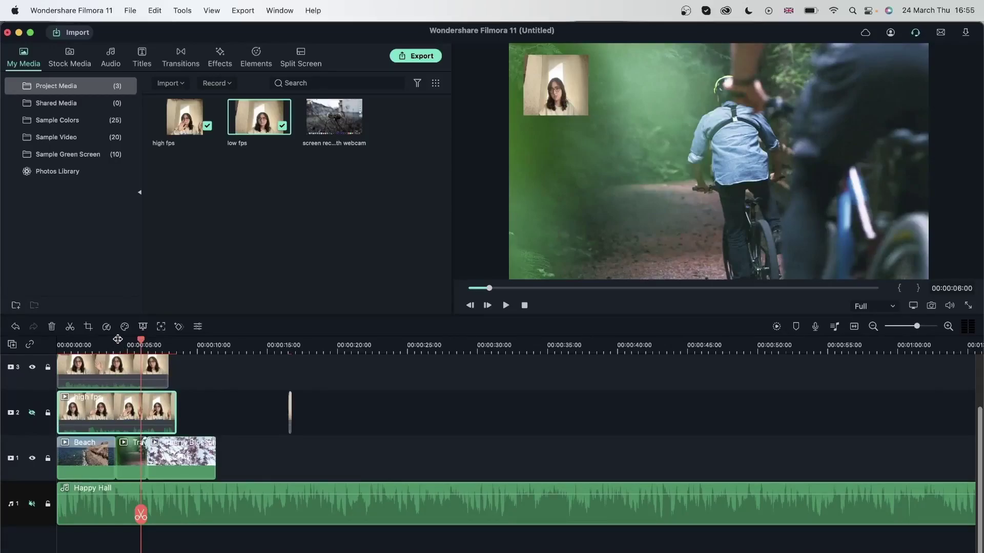
click(93, 371)
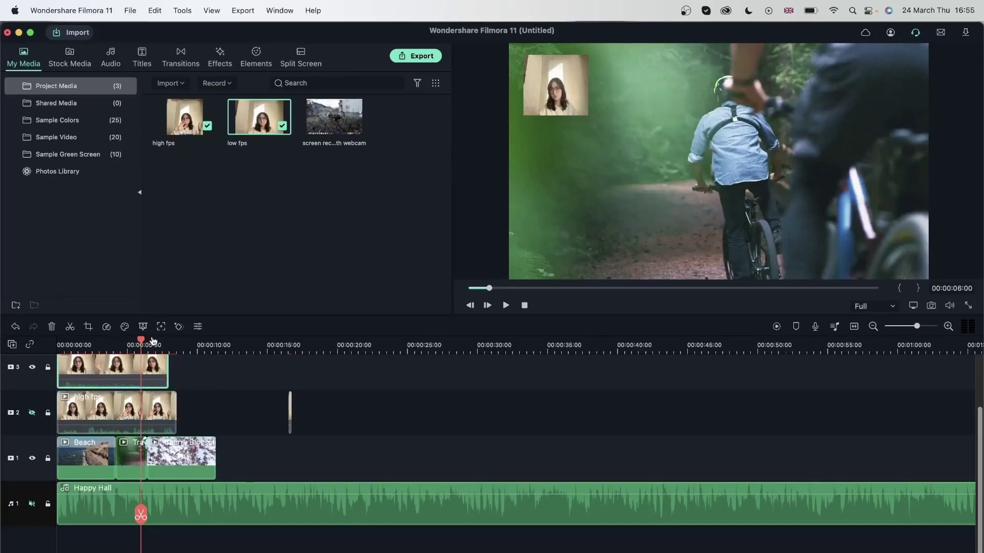
drag(147, 343, 49, 352)
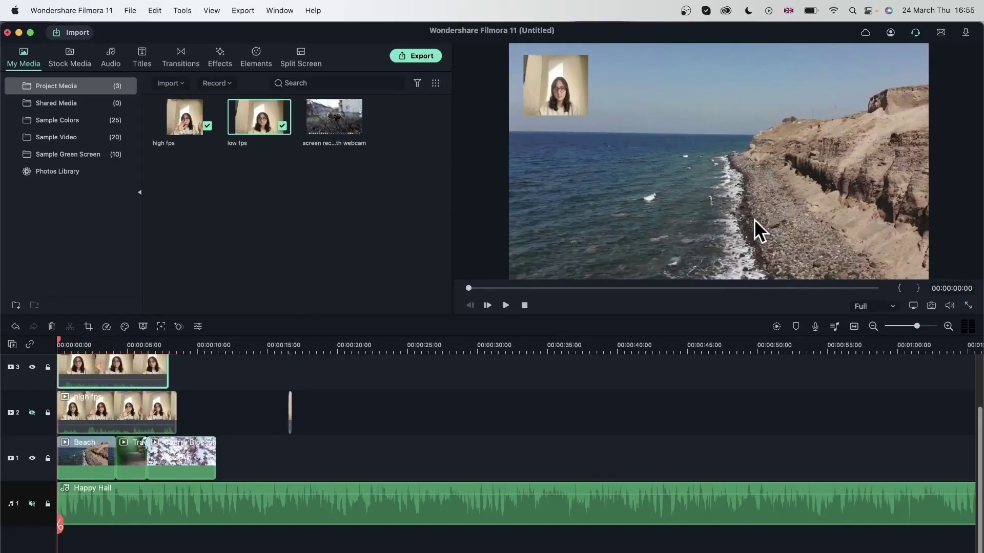
Step: Preview the composition full screen, then play and stop it from near the start
double_click(684, 234)
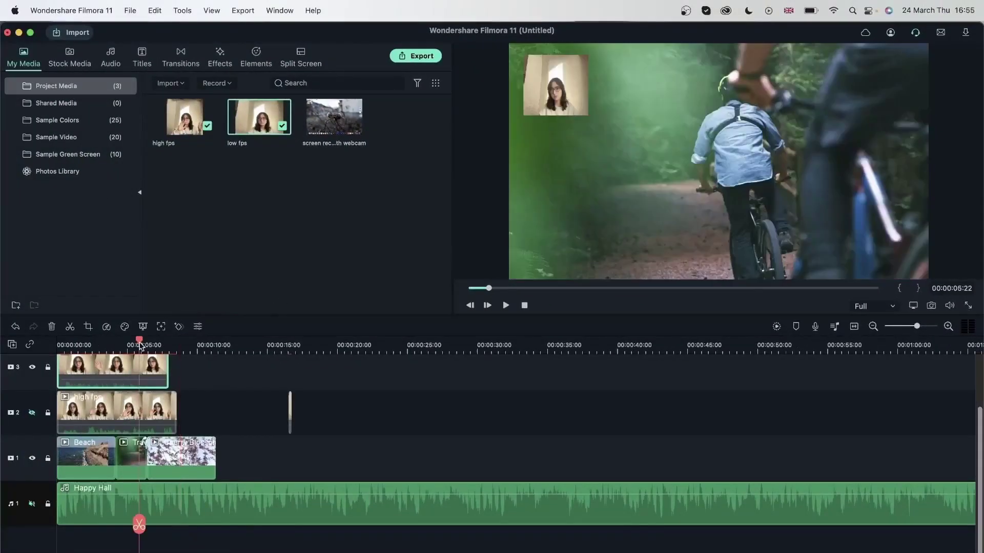
drag(142, 343, 68, 342)
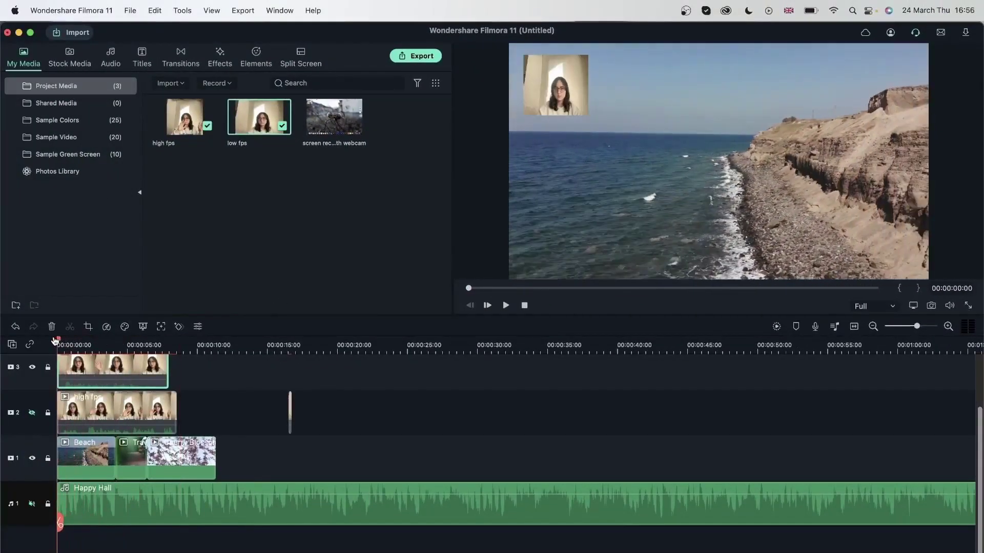
key(space)
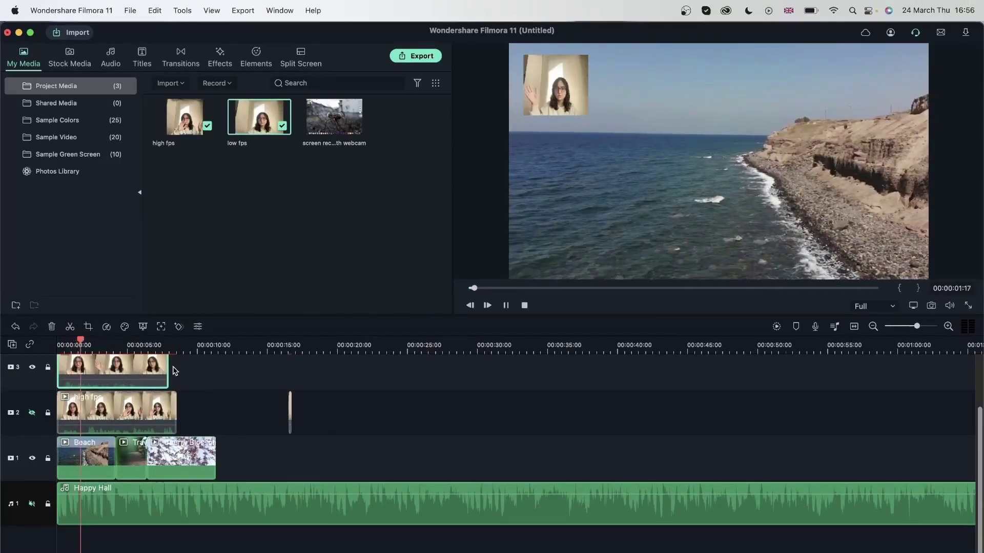
key(space)
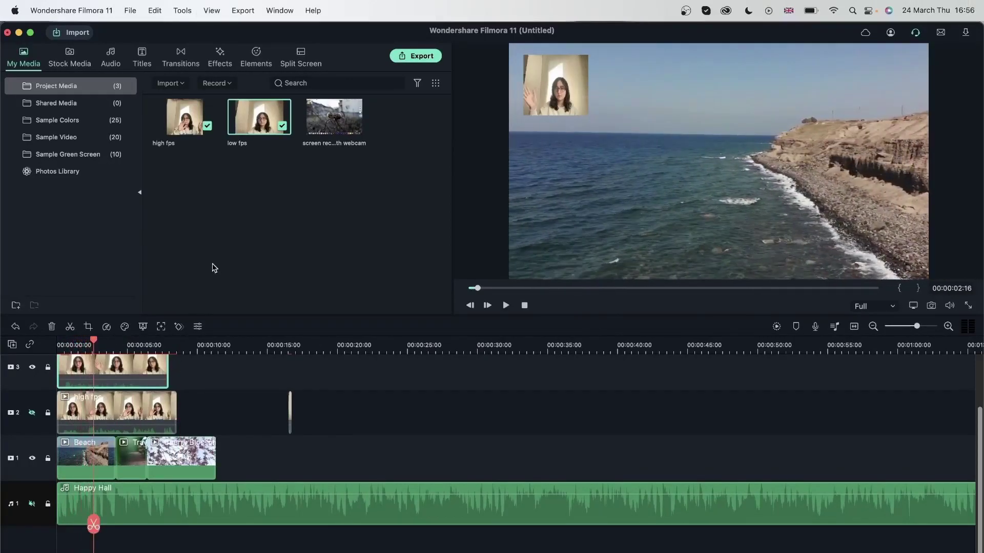
right_click(239, 120)
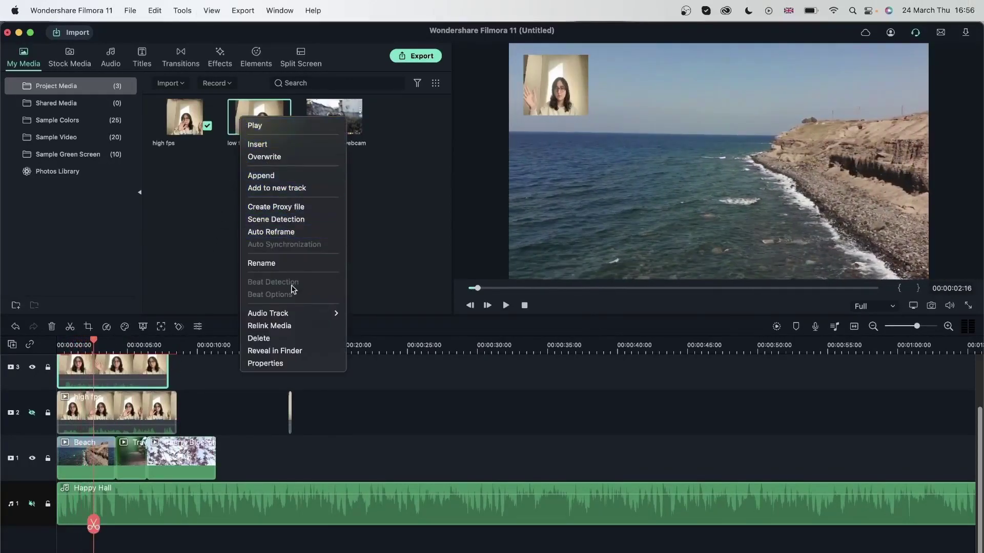
click(279, 367)
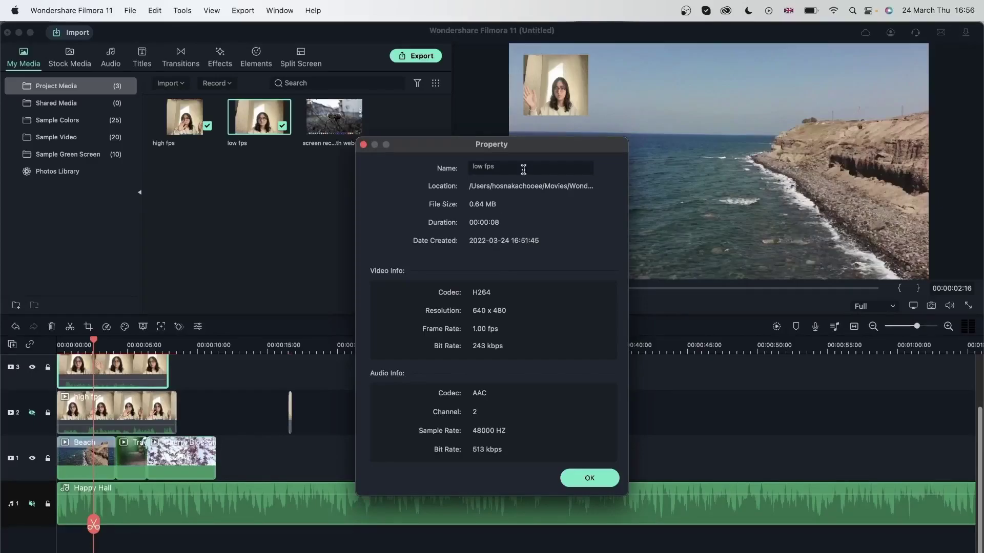
Step: Enlarge the low fps overlay and position it on the right over the sea
click(590, 478)
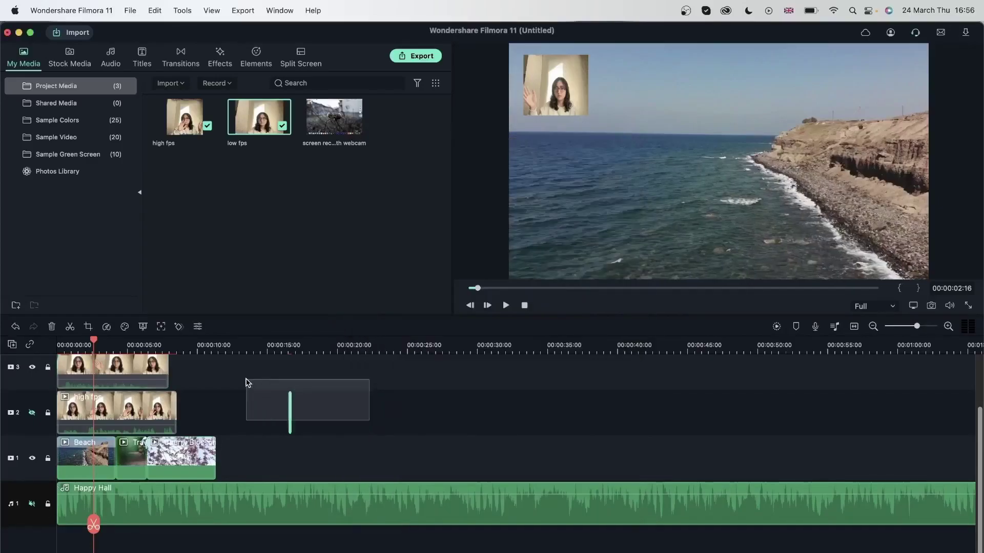
click(115, 366)
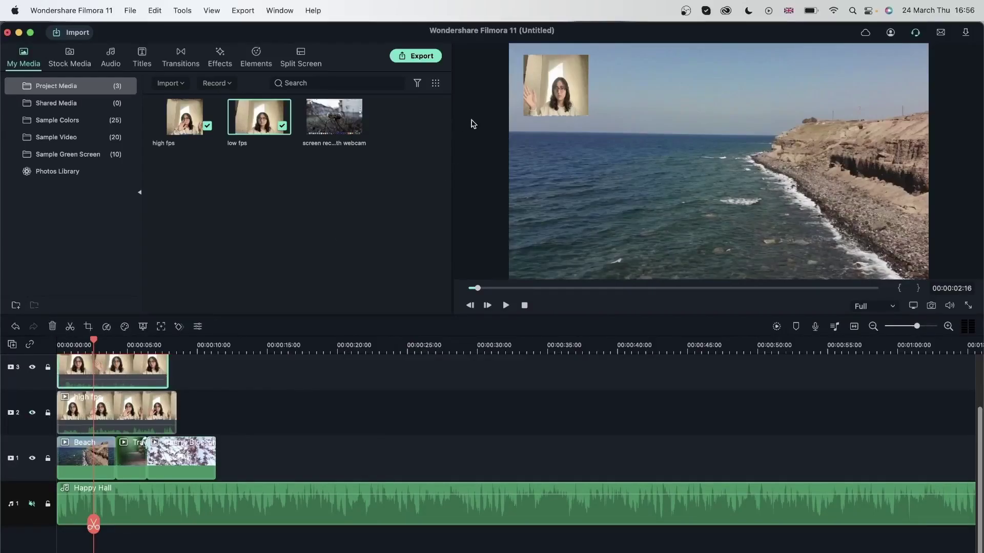
double_click(555, 100)
drag(555, 85, 743, 121)
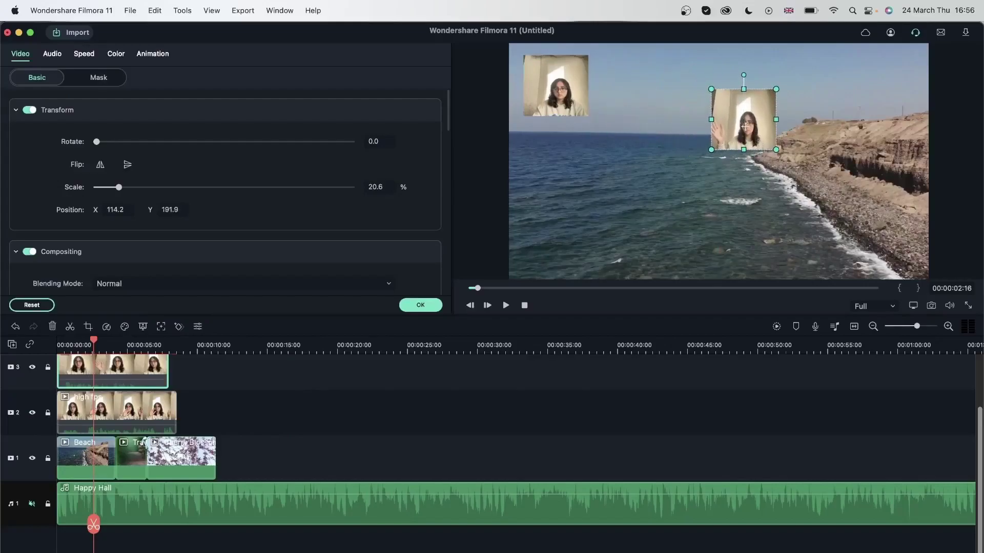
drag(777, 149, 876, 244)
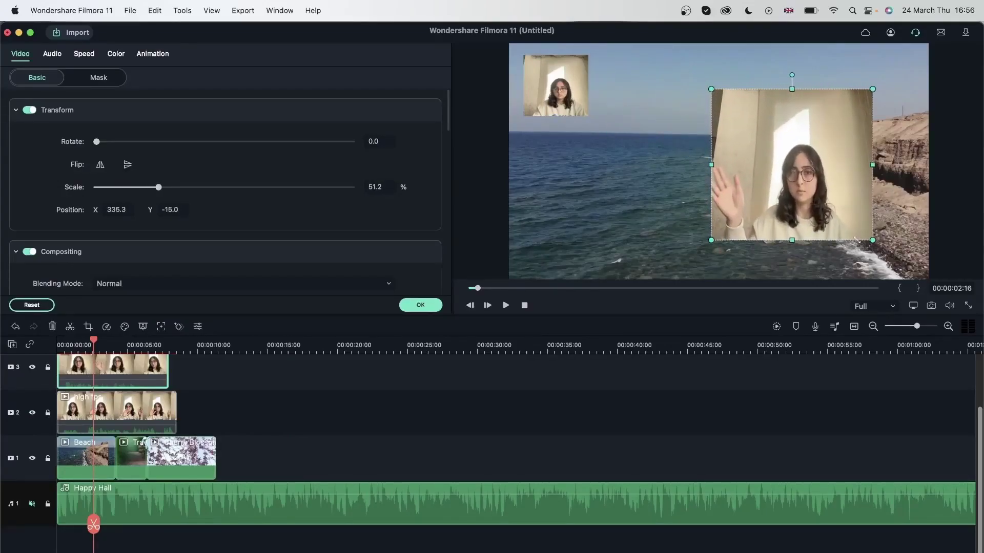
drag(825, 208, 835, 199)
Step: Enlarge the high fps overlay to match and place it beside the low fps clip
click(547, 86)
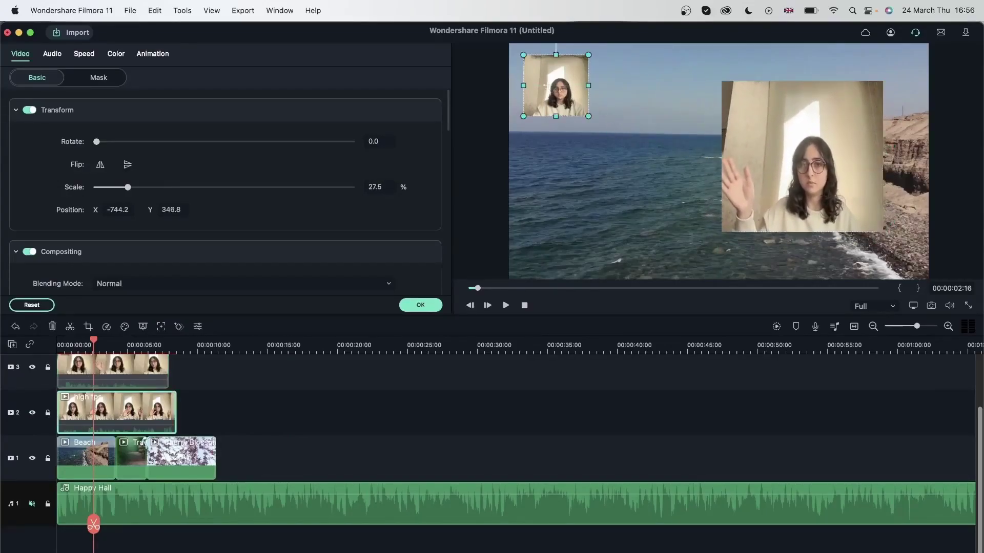
drag(589, 115, 712, 231)
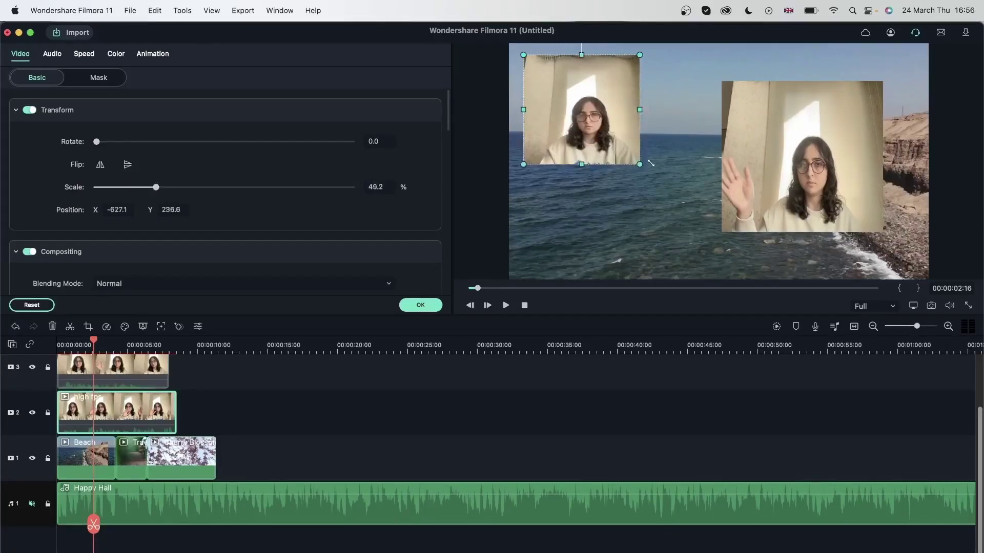
mouse_move(615, 138)
mouse_down()
mouse_move(624, 134)
mouse_move(615, 132)
mouse_up()
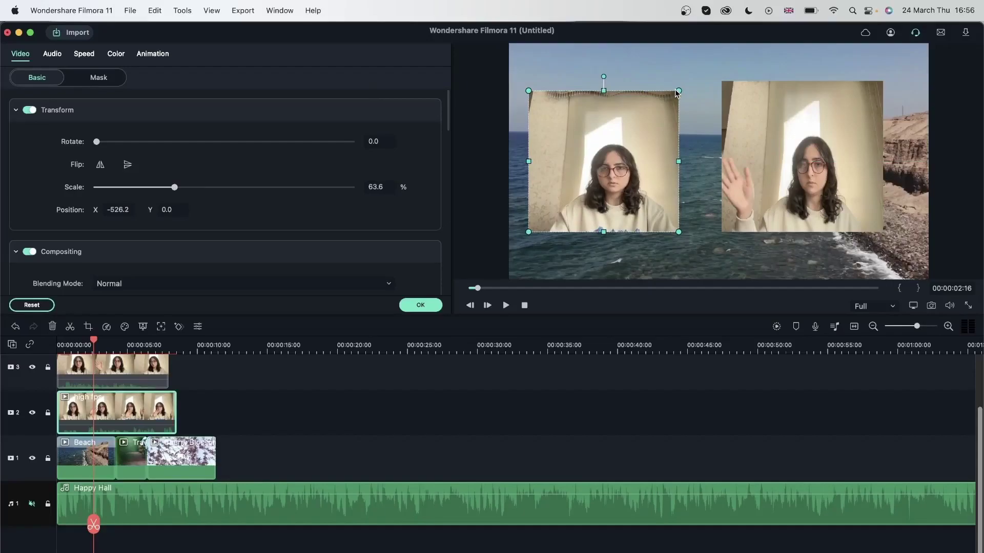
drag(679, 90, 691, 78)
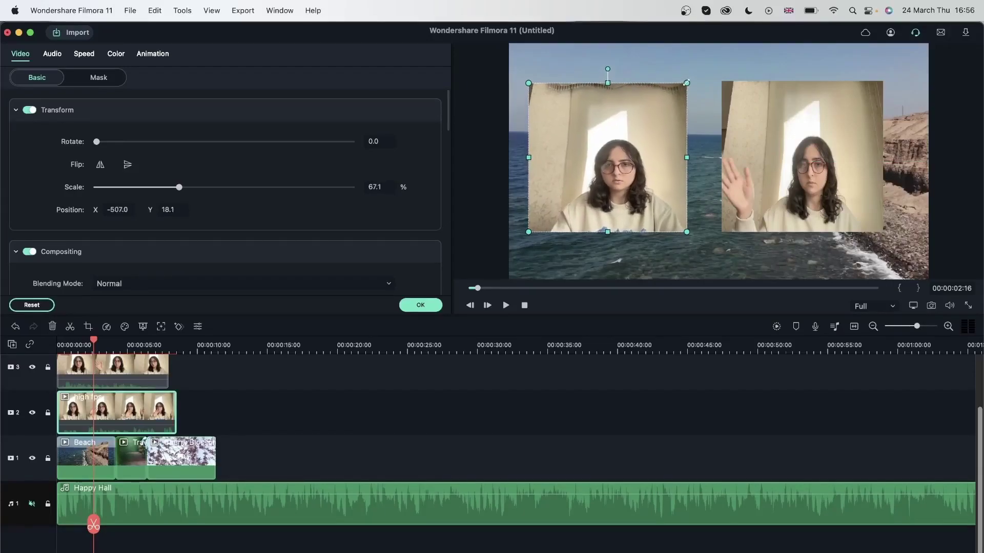
click(568, 411)
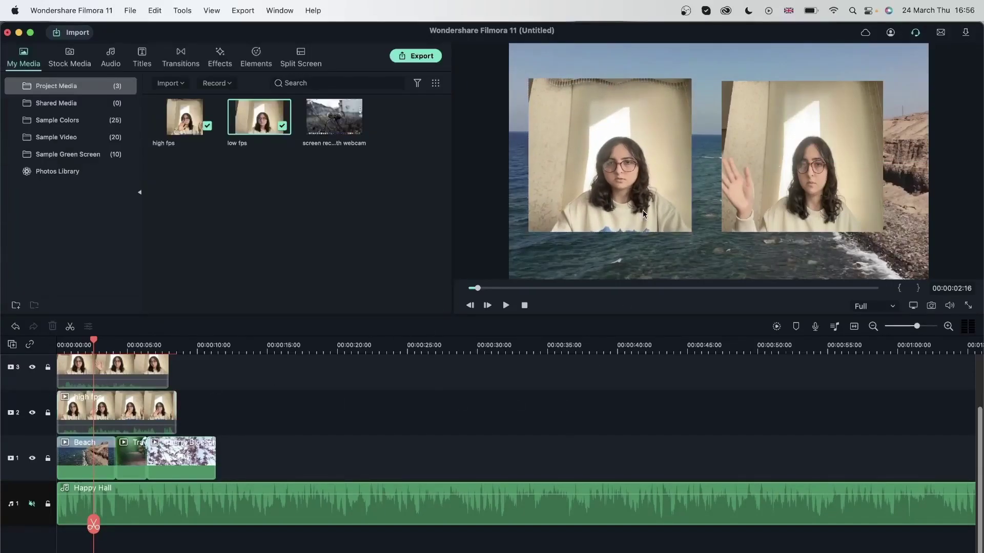
click(128, 397)
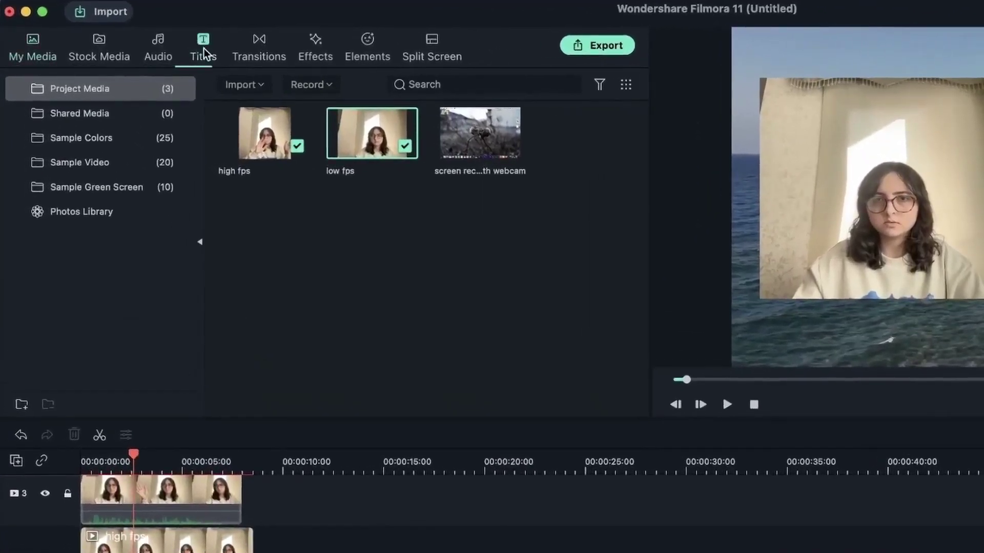
Step: Browse to the Plain Text templates in Titles
click(142, 58)
key(BackSpace)
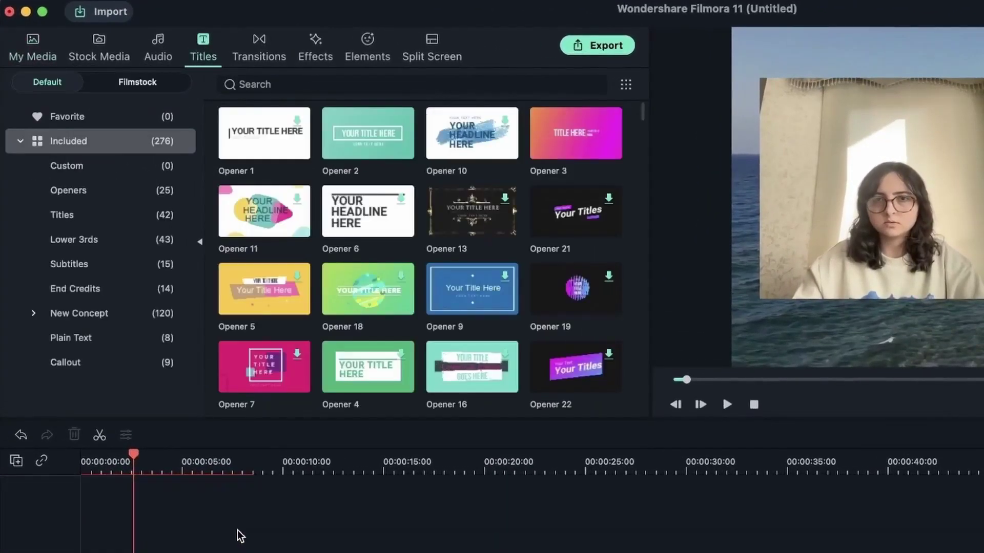
click(90, 216)
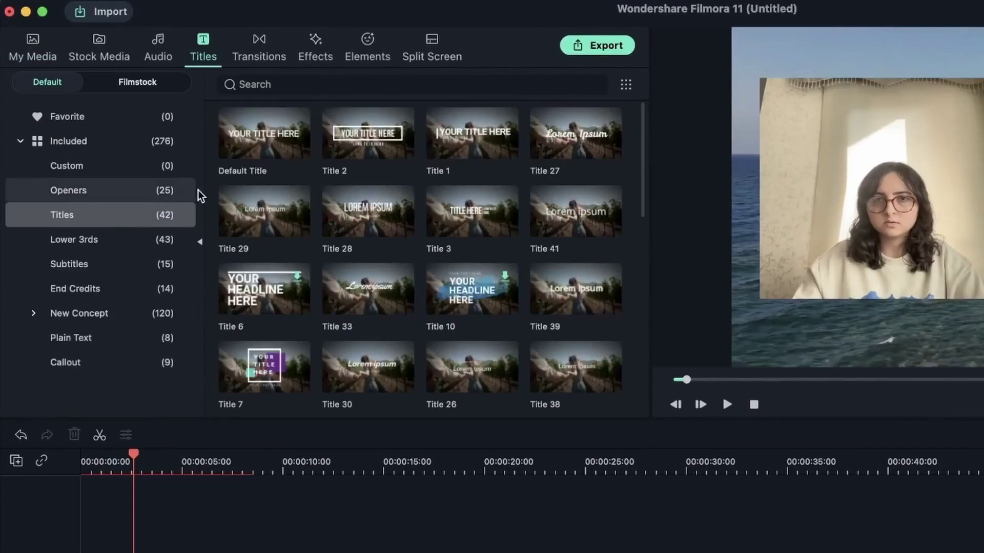
mouse_move(471, 133)
click(98, 338)
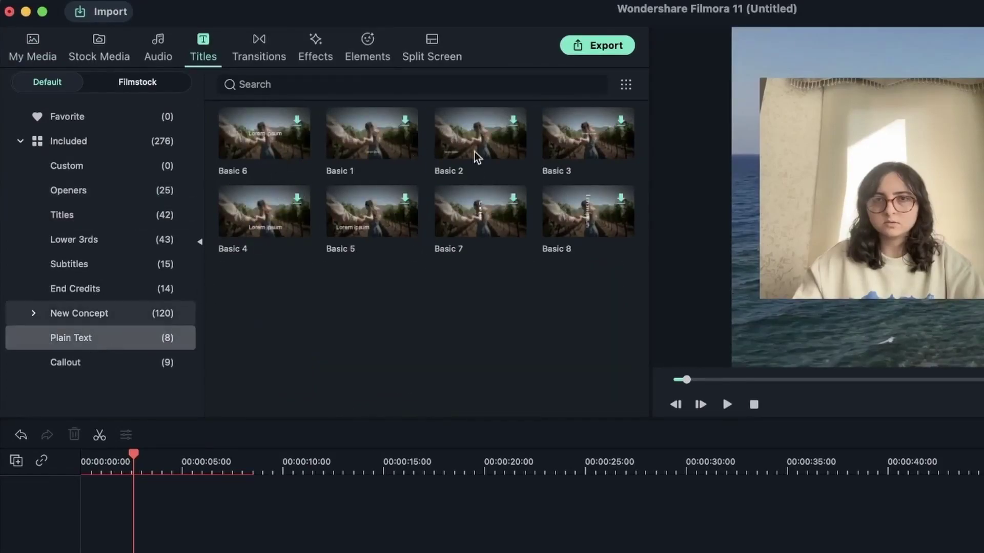
Step: Add a fourth video track and place the Basic 6 title on it
click(17, 461)
click(49, 468)
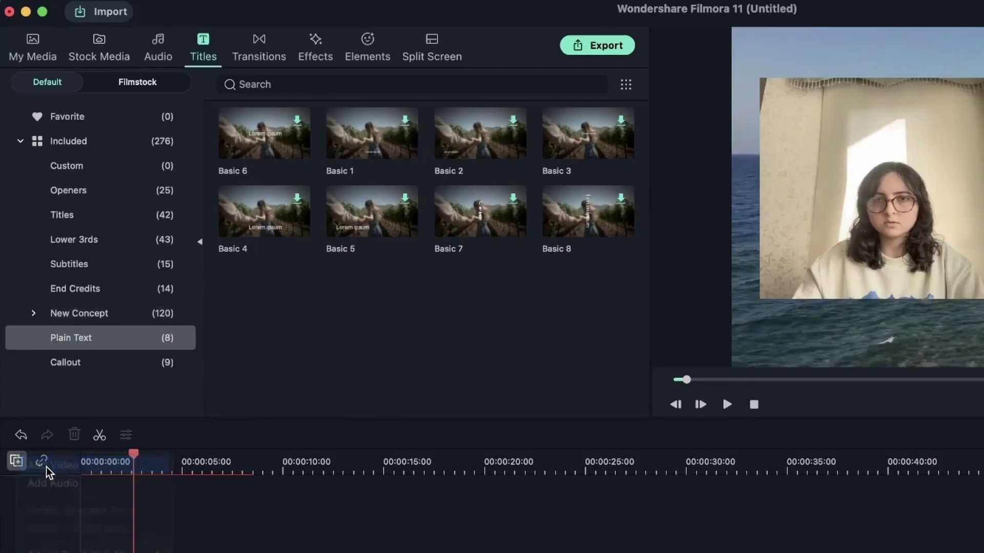
drag(264, 136, 76, 456)
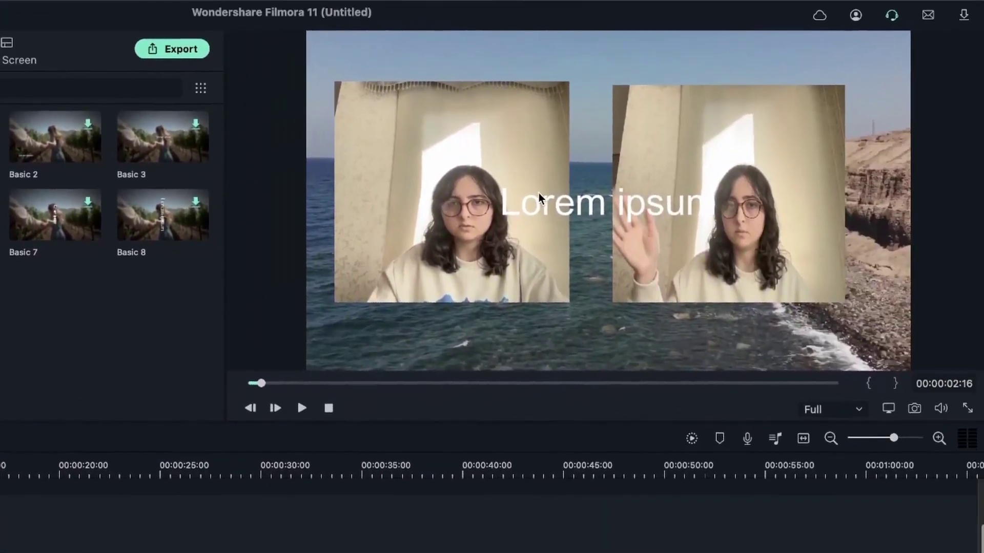
Step: Change the Basic 6 text to HIGH and LOW and move it below both clips
double_click(538, 198)
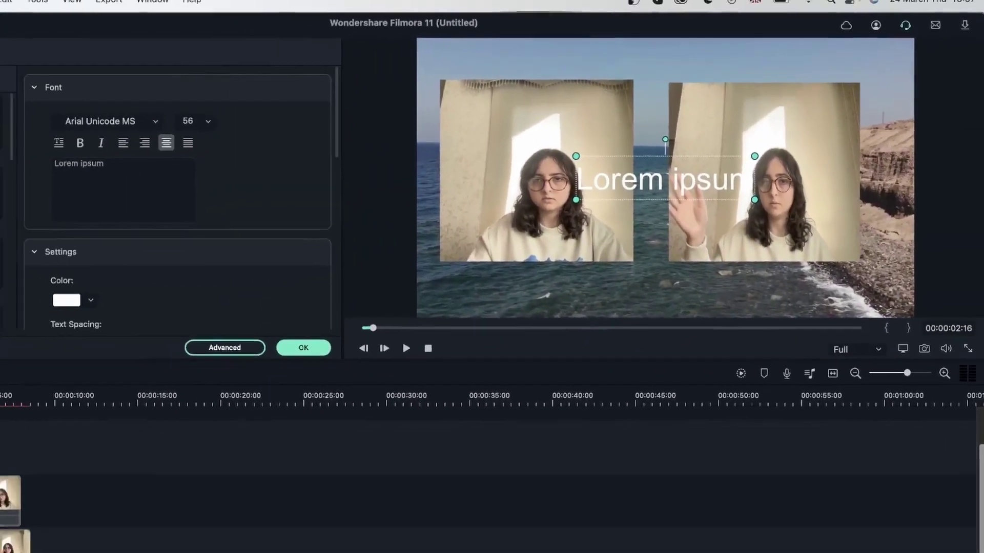
drag(258, 149, 197, 149)
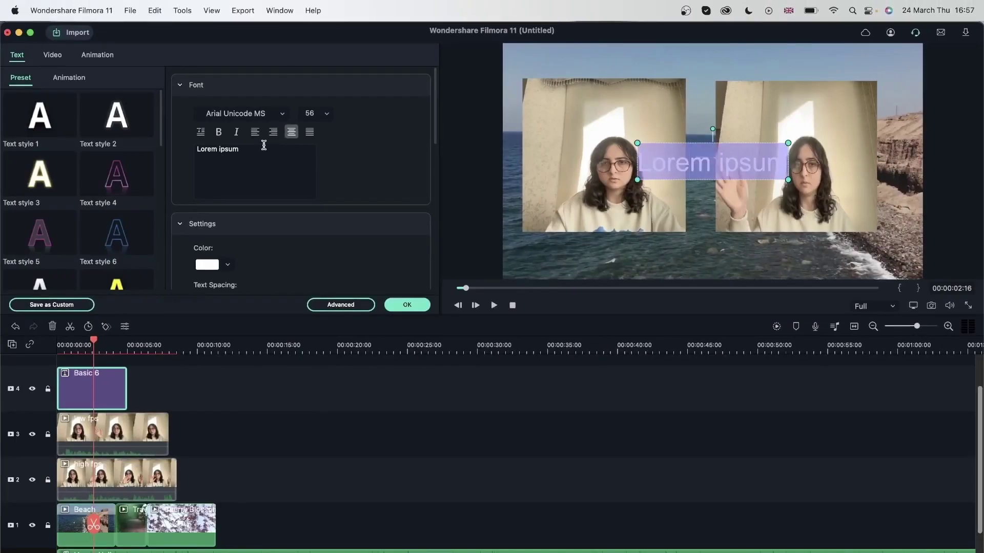
text(HIGH )
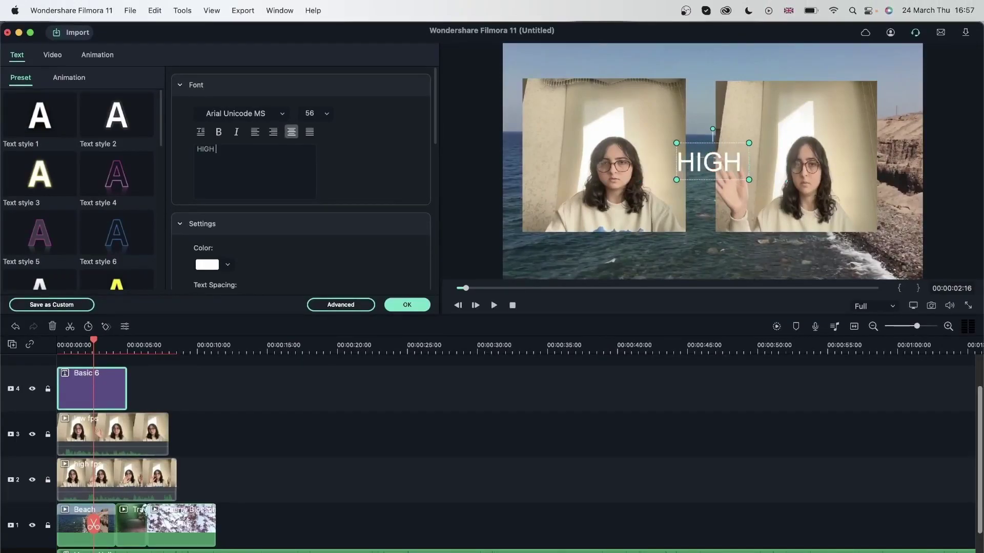
text(                  L)
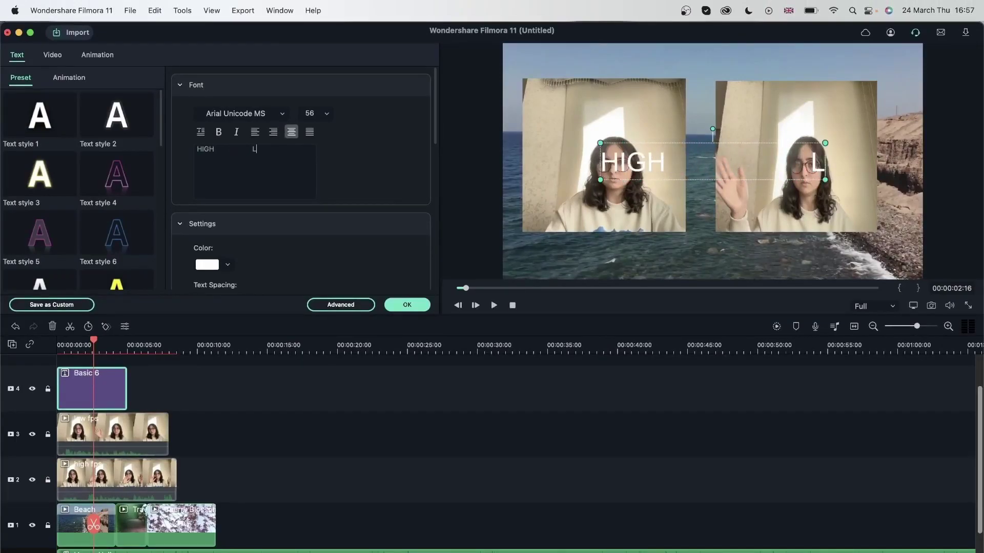
text(OW)
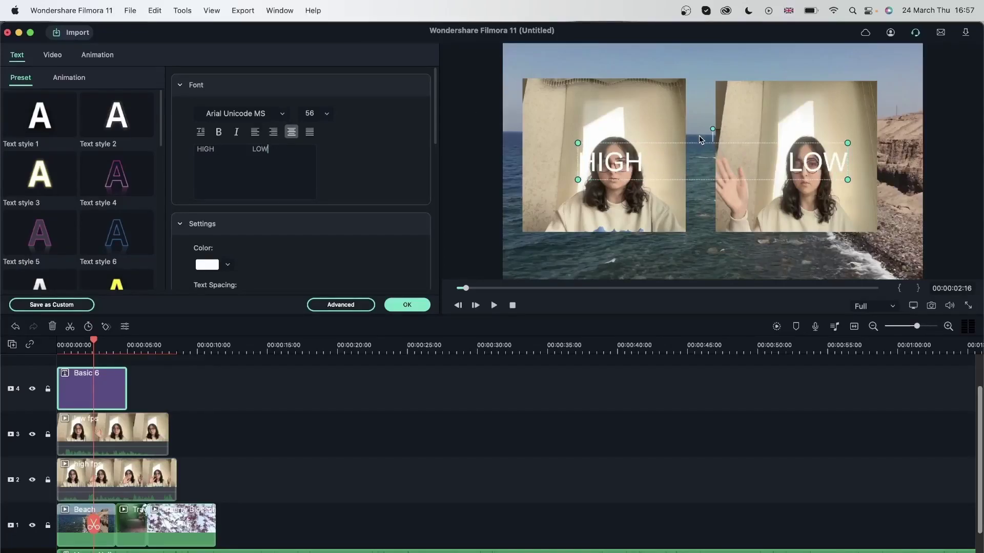
click(406, 305)
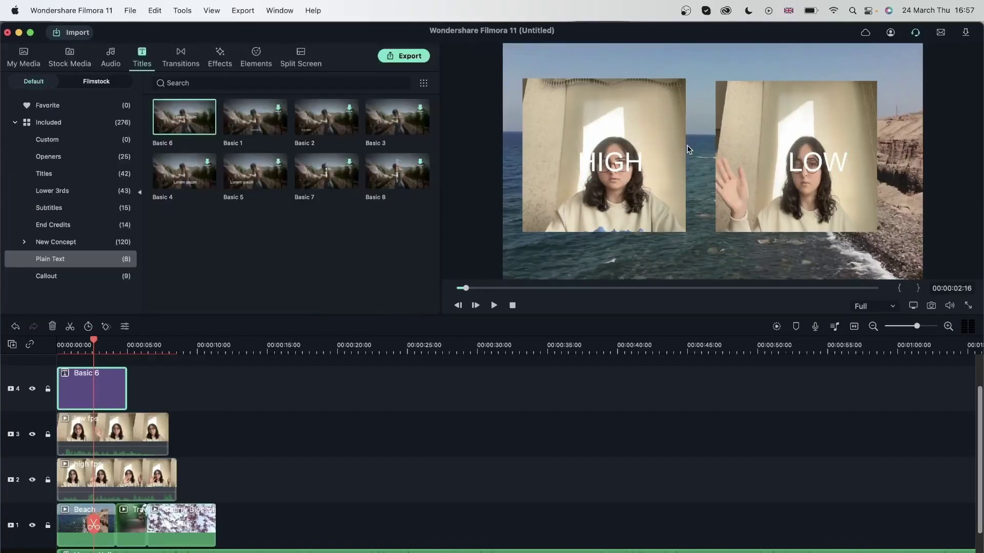
double_click(615, 175)
drag(698, 153, 694, 249)
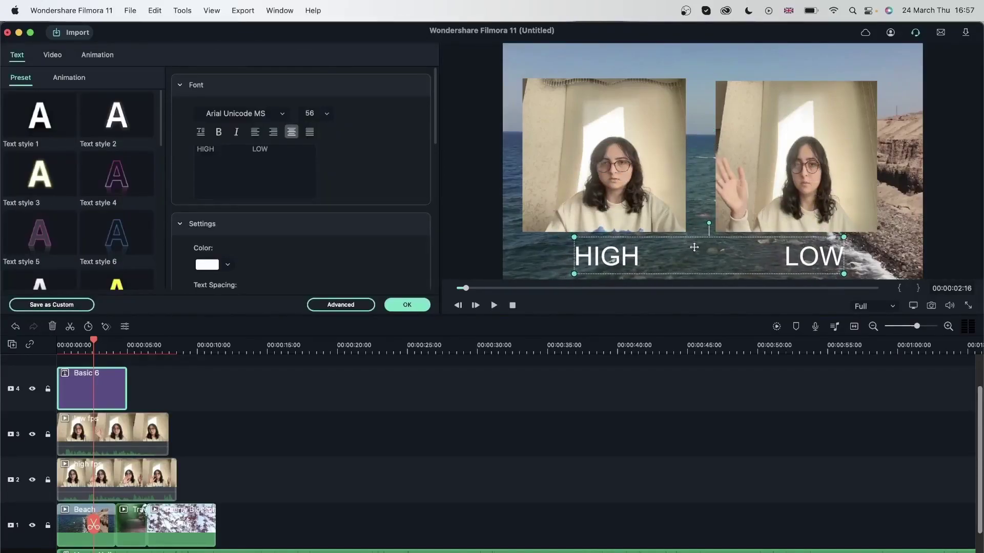
click(407, 306)
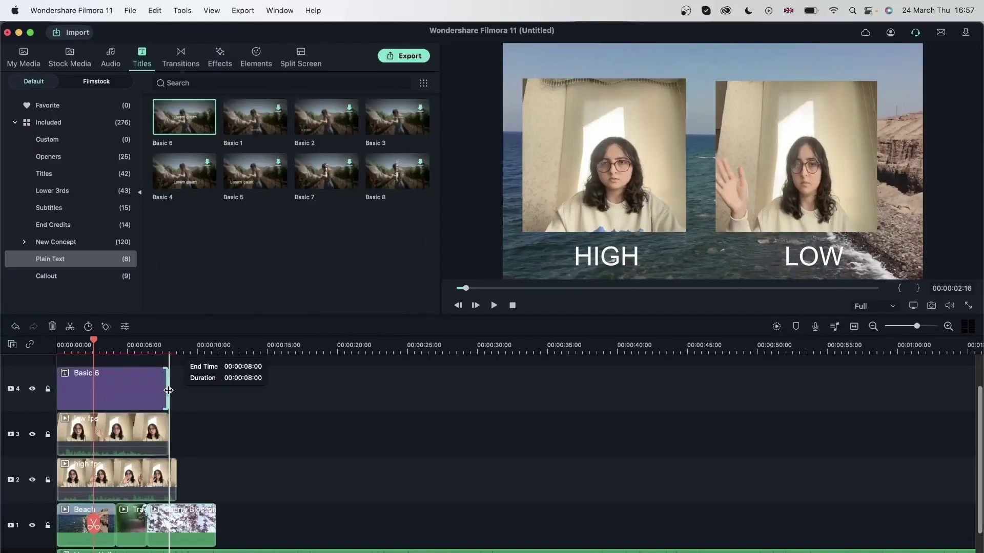
Step: Extend the title clip to eight seconds (00:00:08:00) and scrub back near the start
drag(126, 384, 168, 384)
click(115, 347)
drag(116, 348, 2, 348)
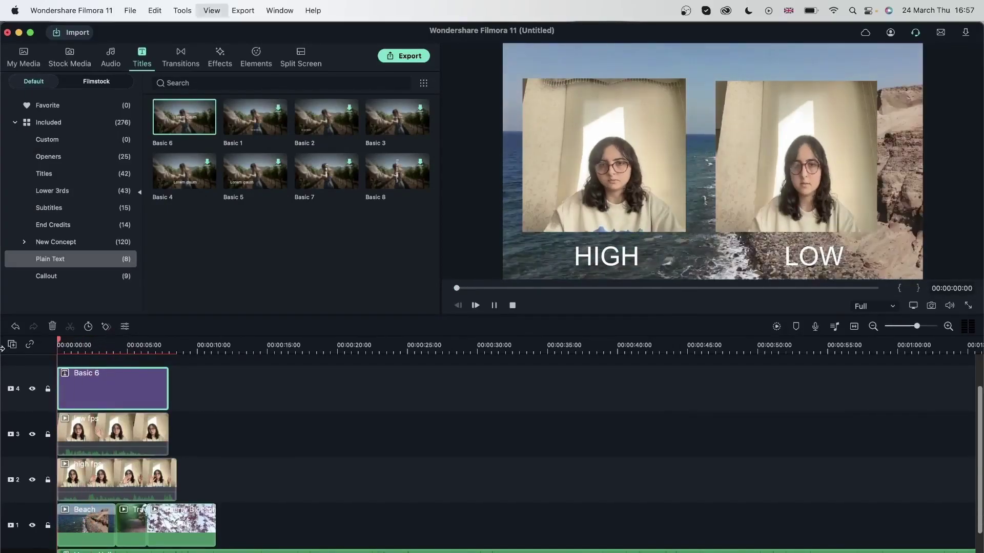
key(alt+Return)
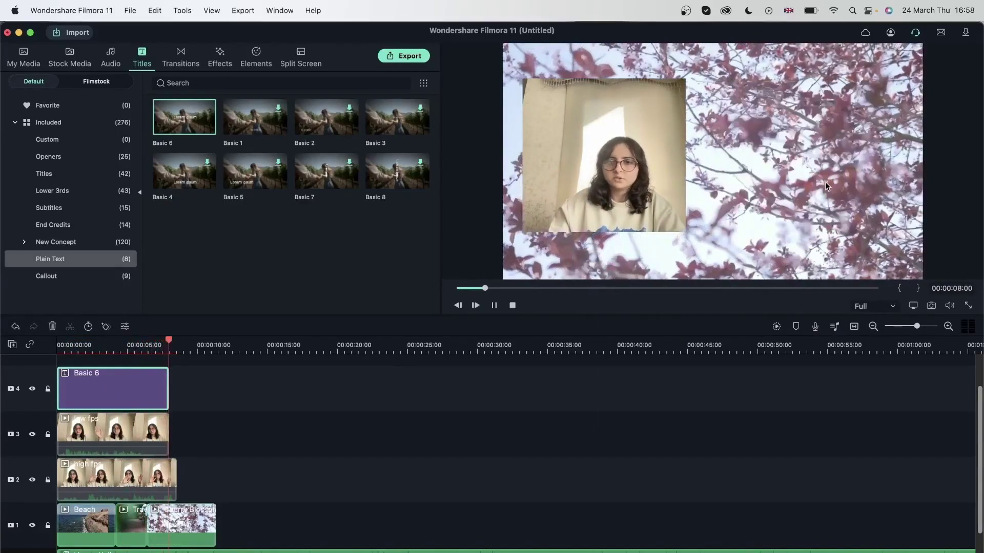
click(180, 351)
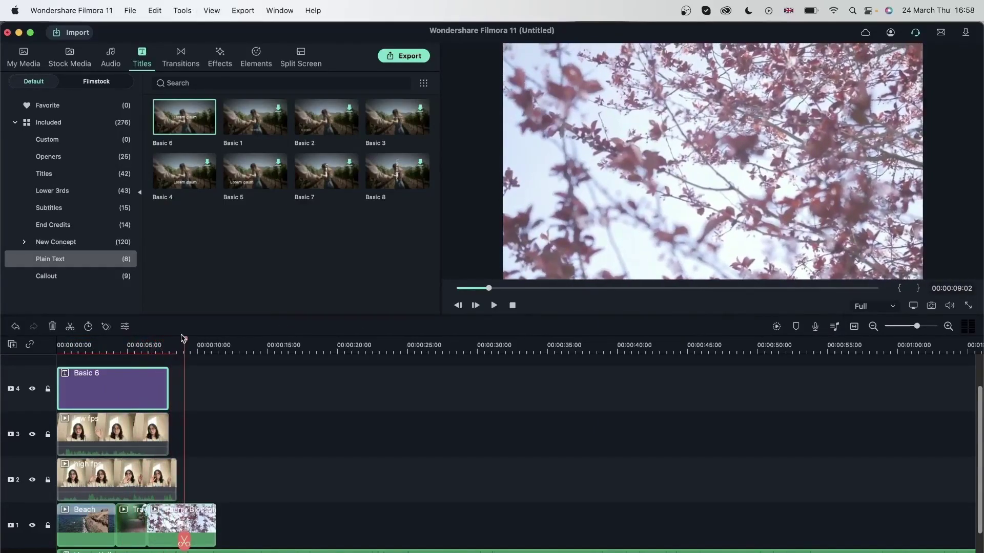
drag(184, 339, 60, 343)
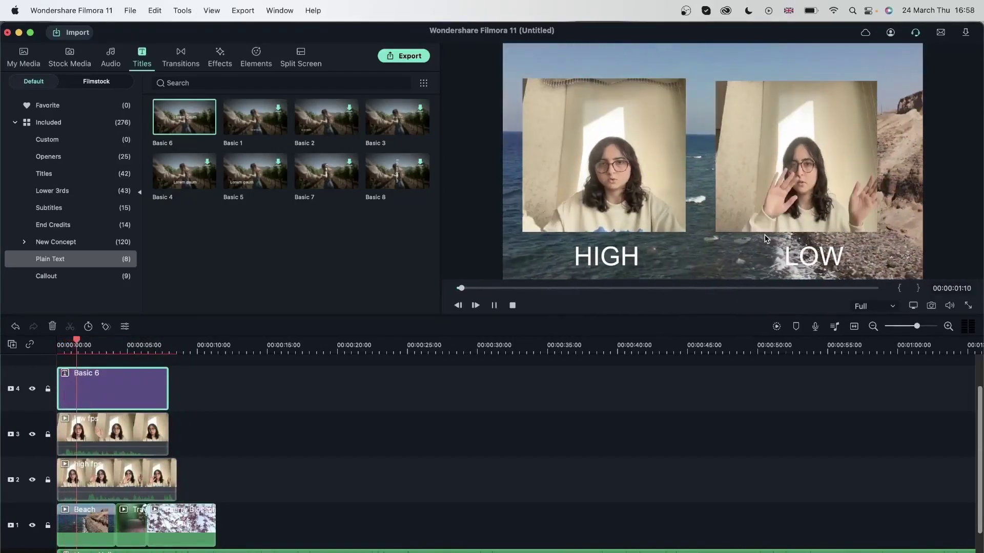
key(super+minus)
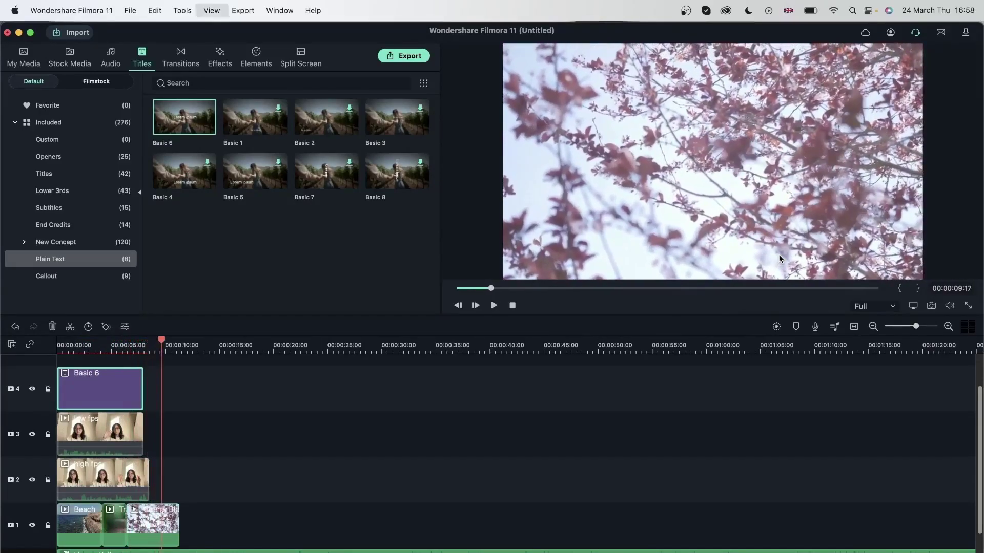
key(space)
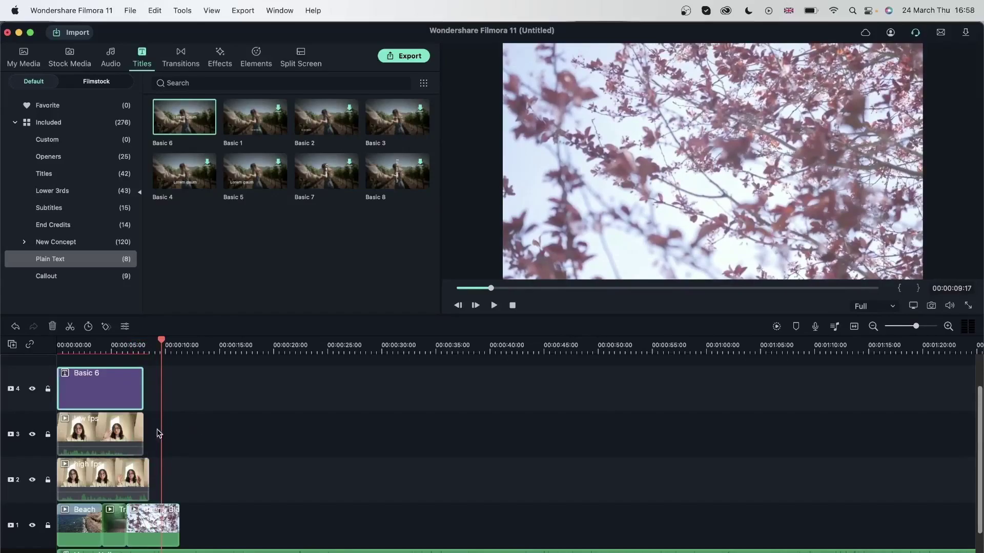
click(136, 436)
click(201, 411)
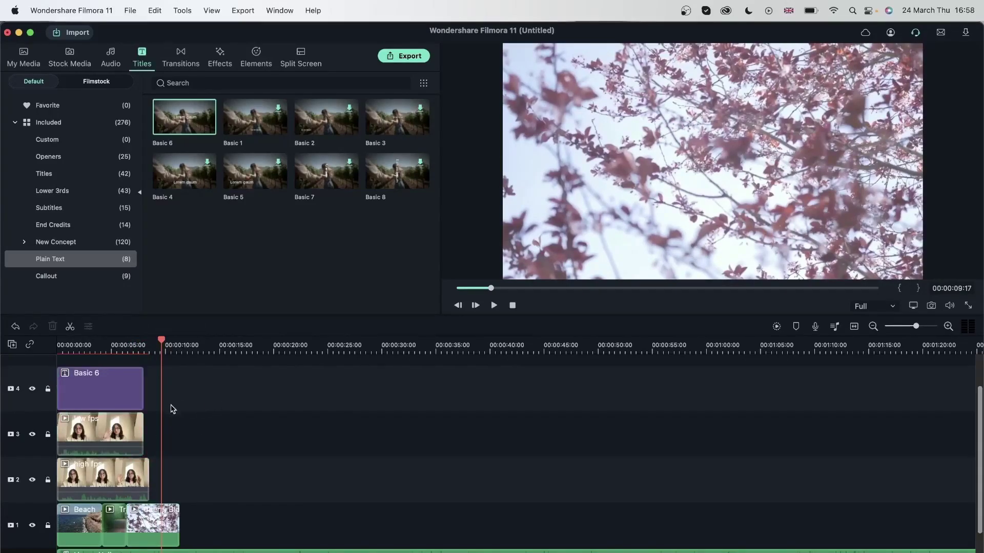
Step: Delete all timeline clips and check the high fps clip's properties
drag(171, 403, 62, 547)
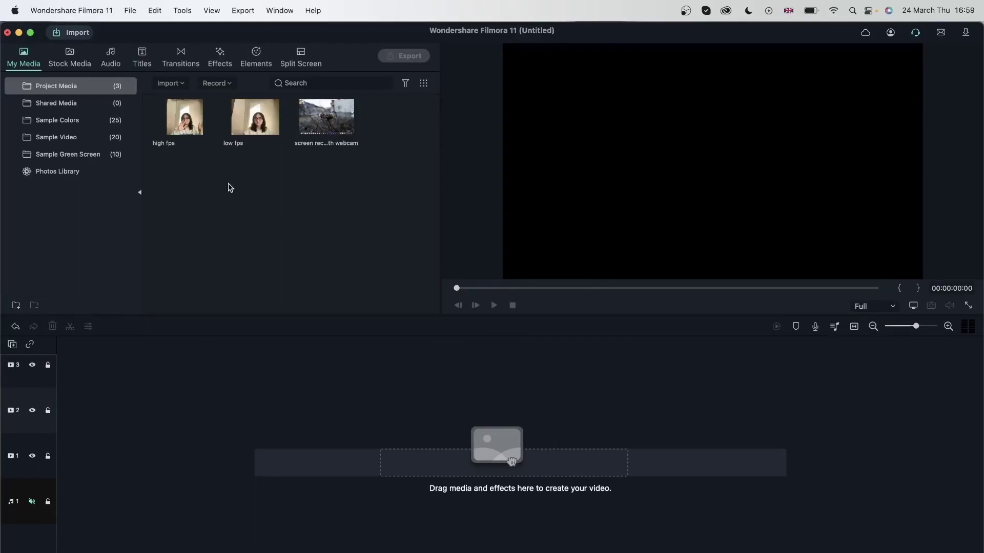
click(184, 118)
right_click(181, 121)
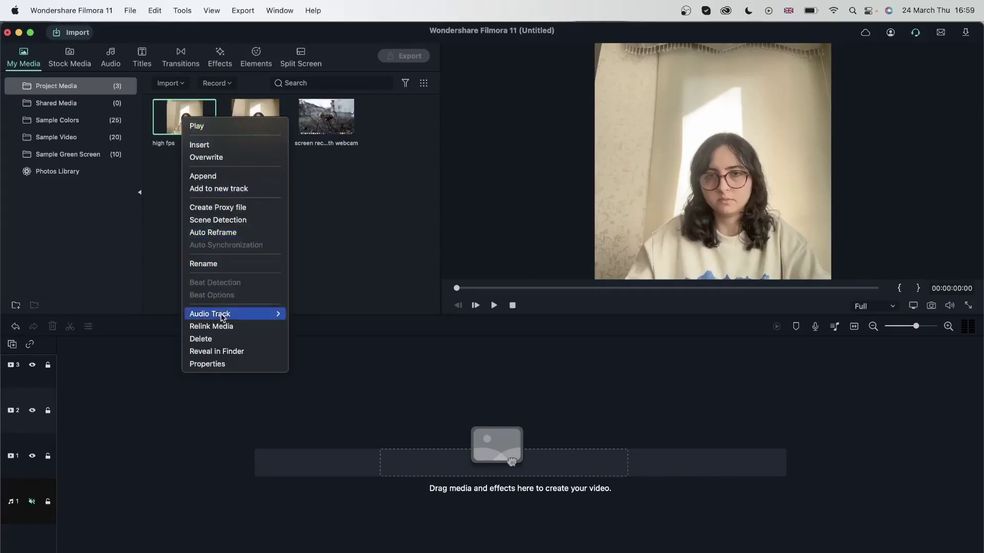
click(208, 364)
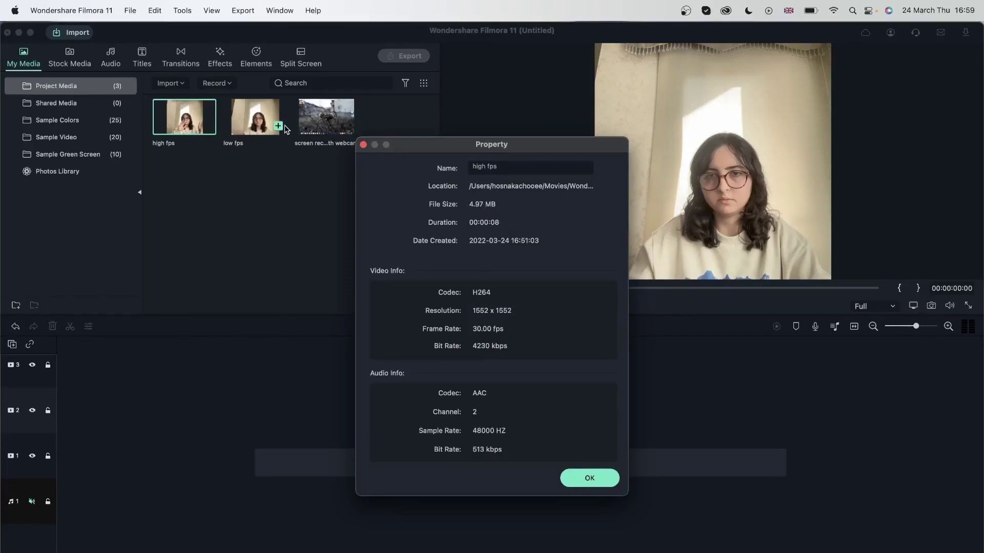
click(589, 478)
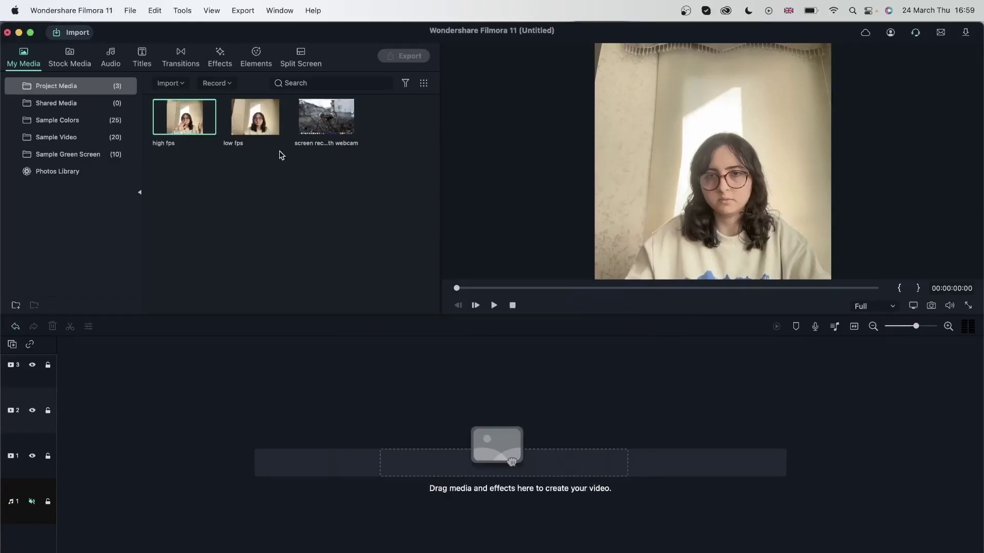
Step: Open the low fps clip's properties, showing 640×480 at 1.00 fps
right_click(254, 129)
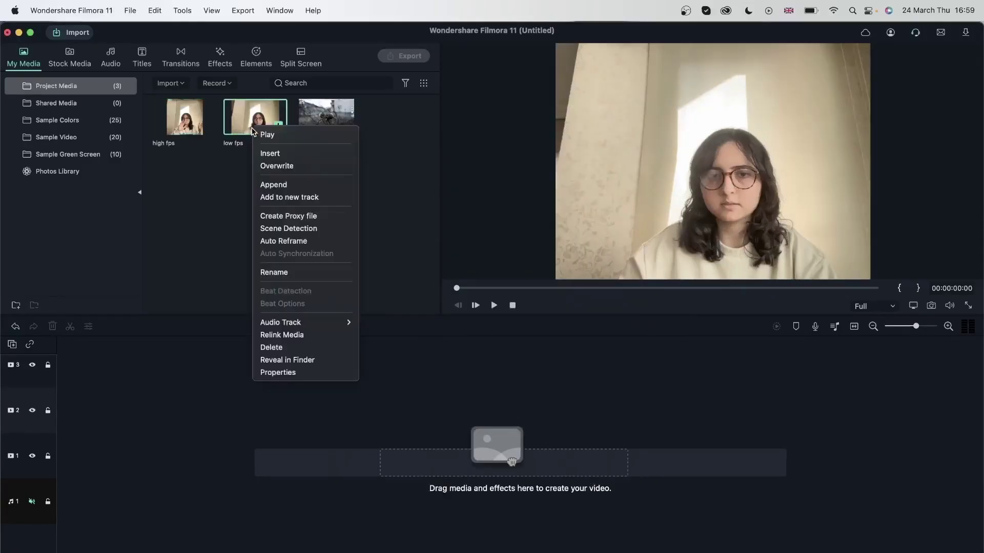
click(330, 376)
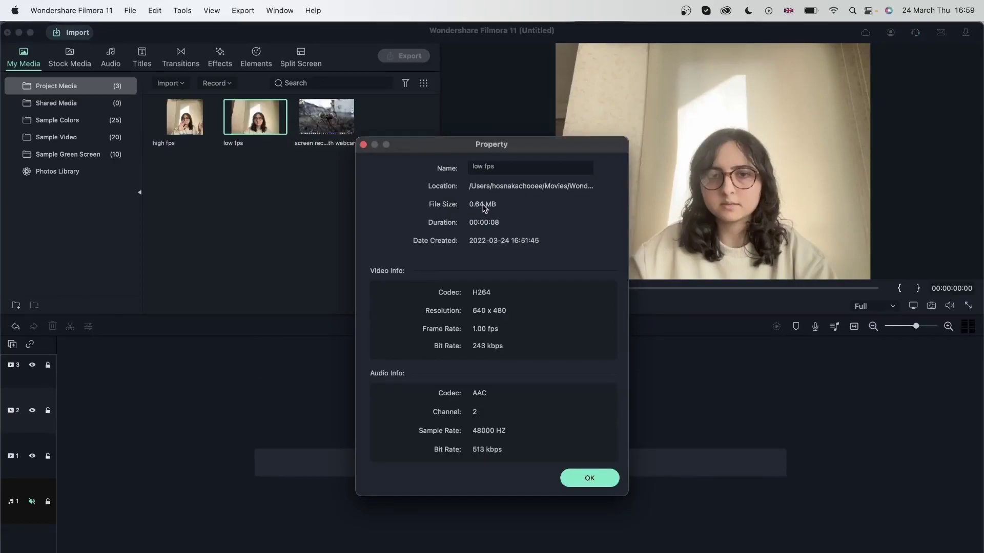
drag(549, 151, 567, 154)
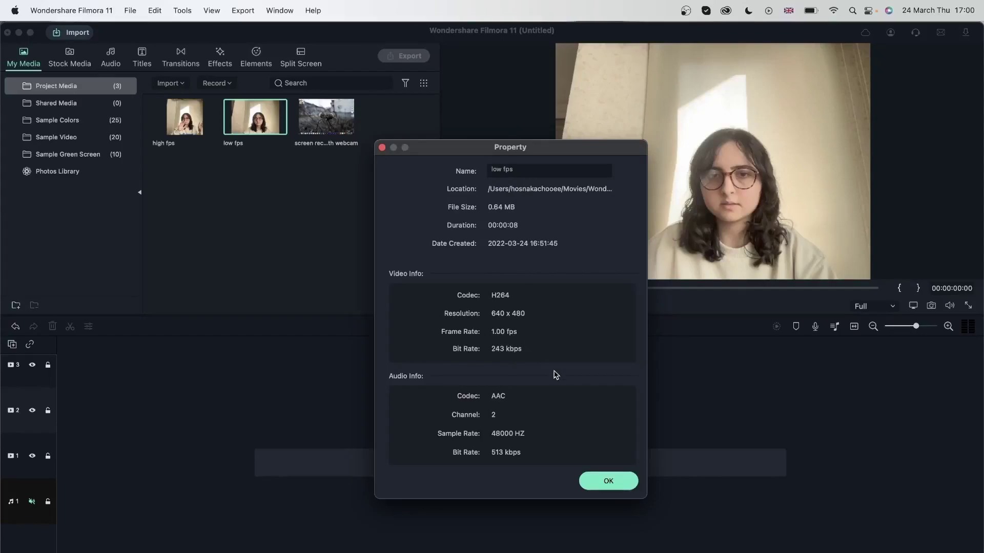
Step: Close the low fps properties and delete the three imported clips from My Media
click(609, 481)
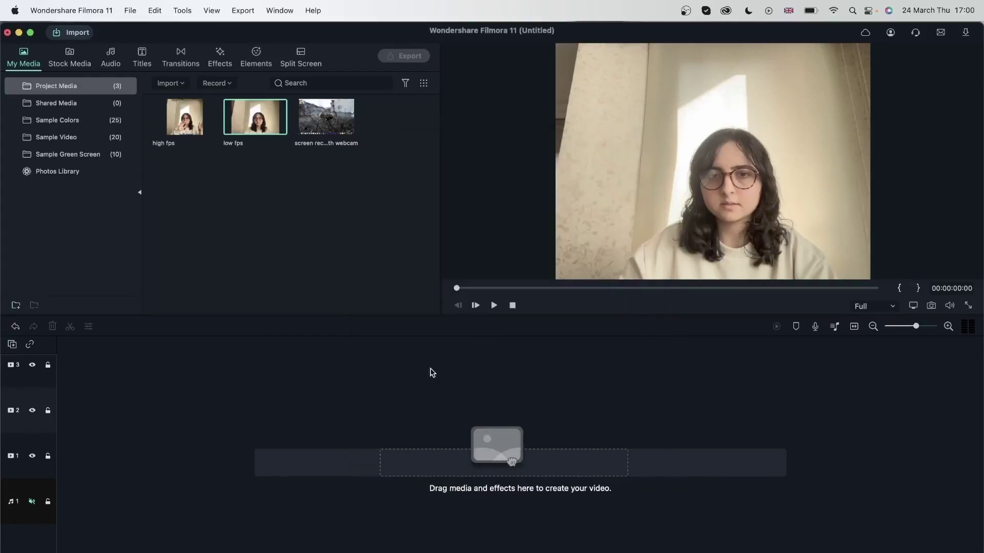
click(412, 270)
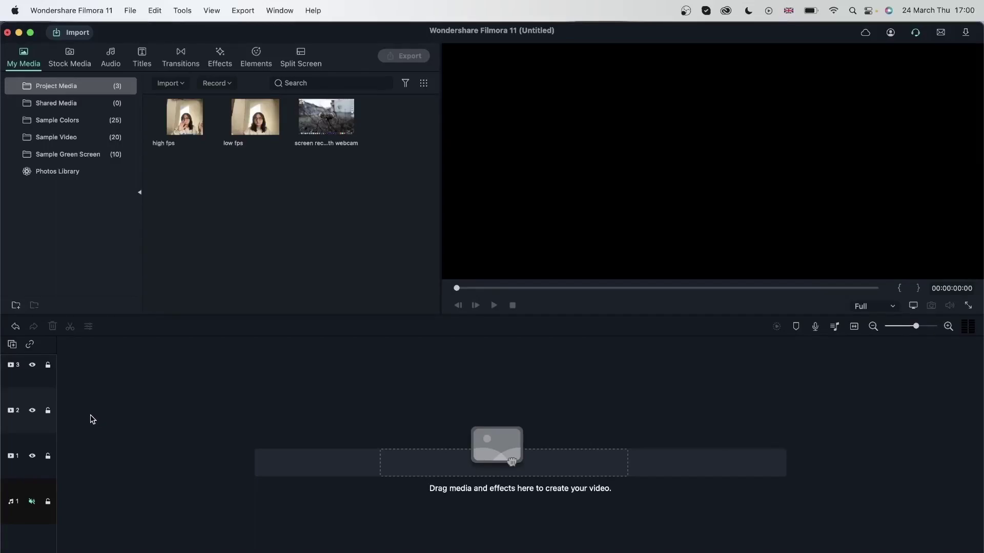
drag(322, 201, 154, 101)
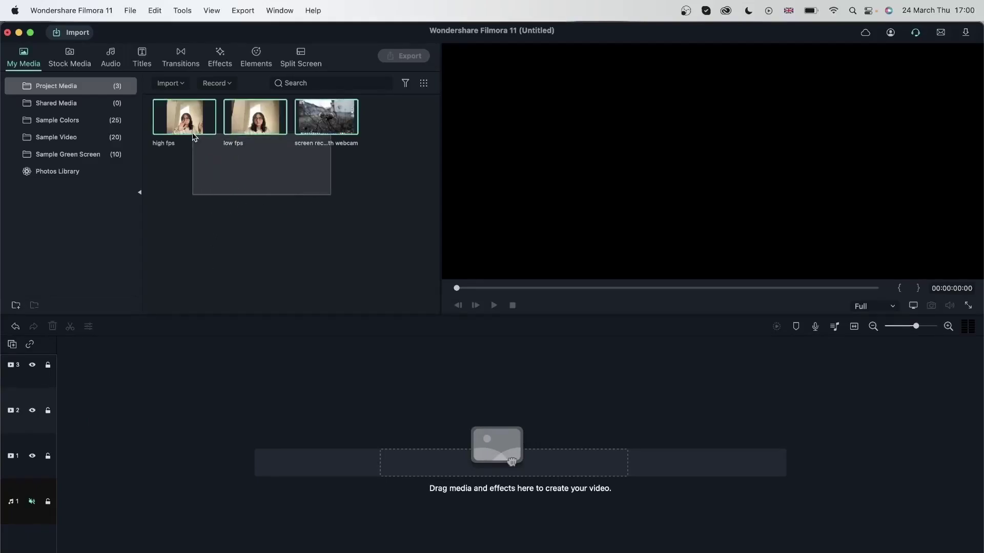
right_click(187, 126)
click(221, 346)
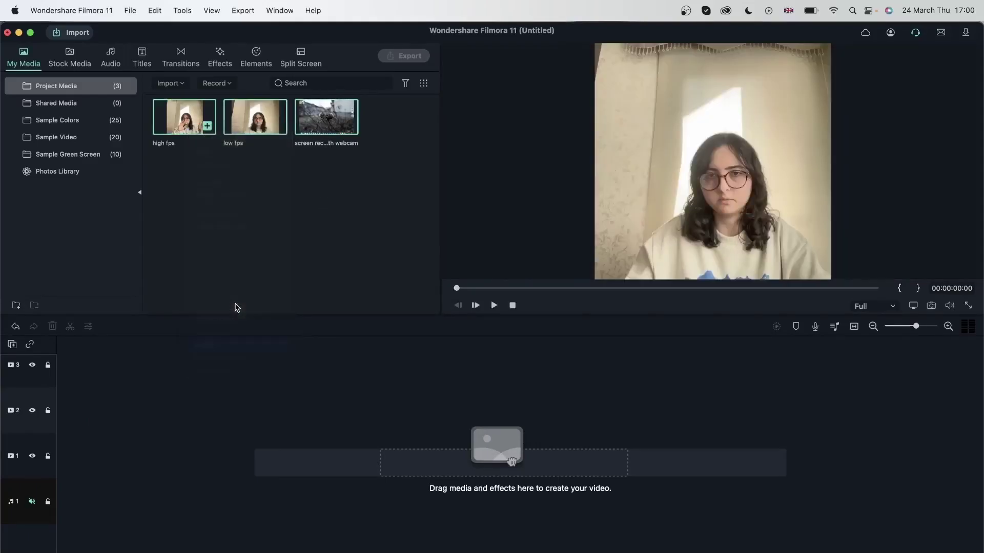
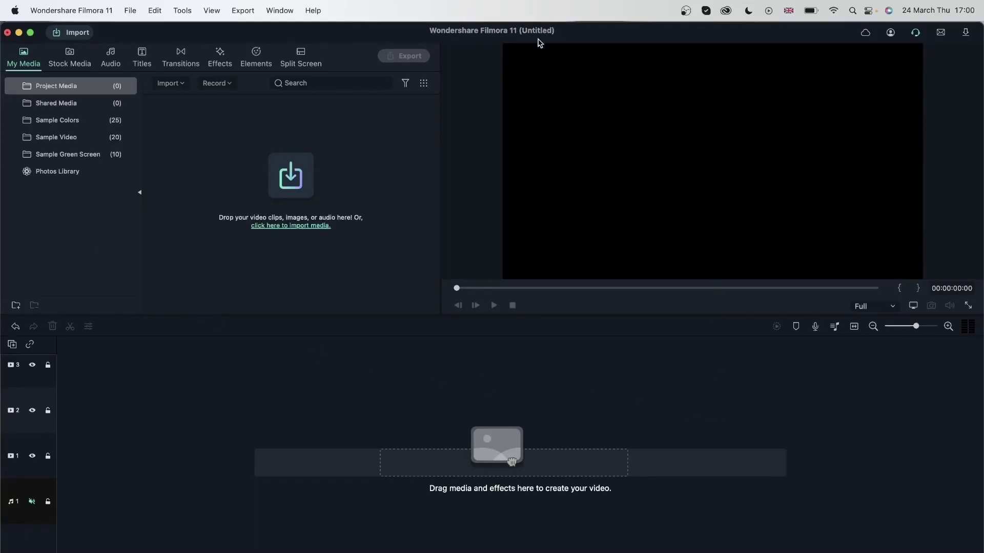
Step: Launch the Screen Recorder from the Record menu
click(215, 84)
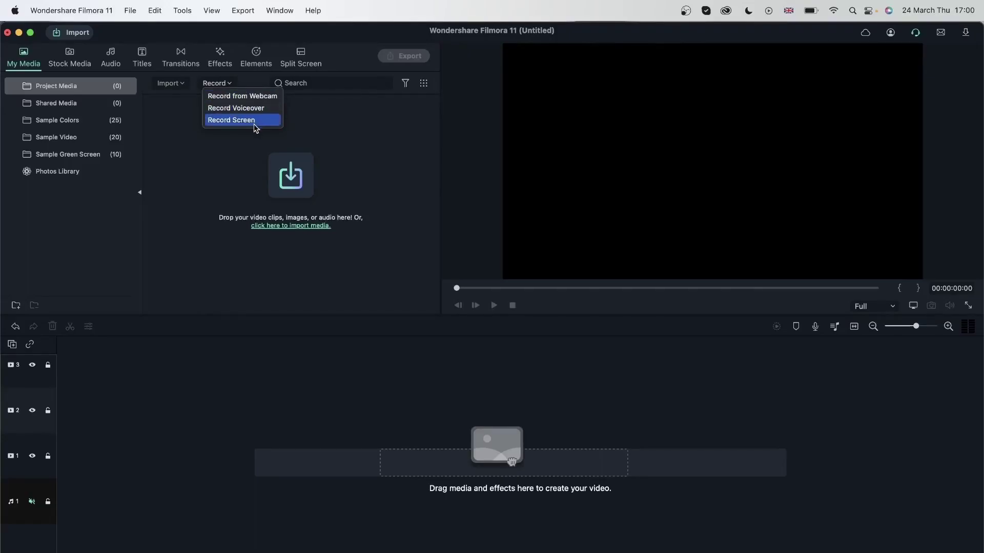
click(226, 121)
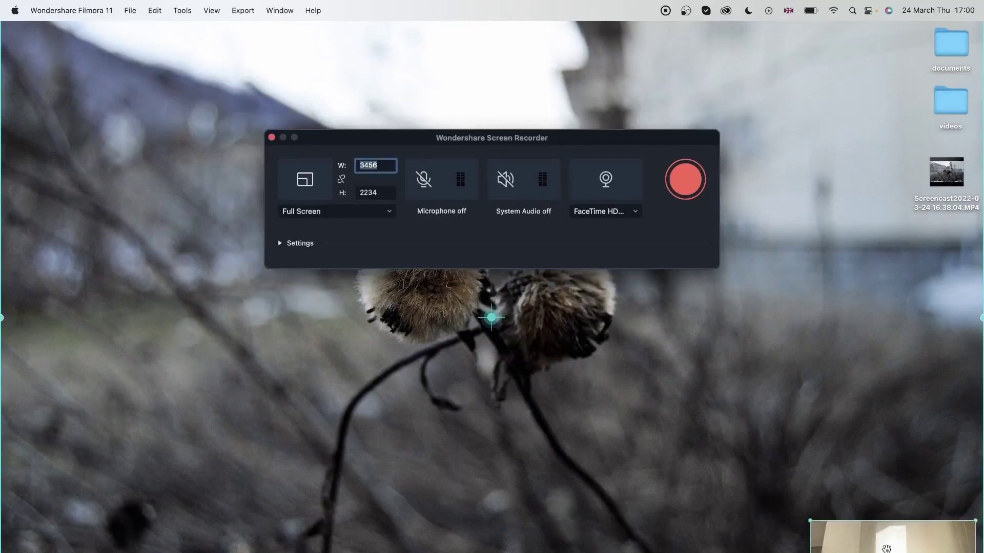
drag(891, 542, 904, 83)
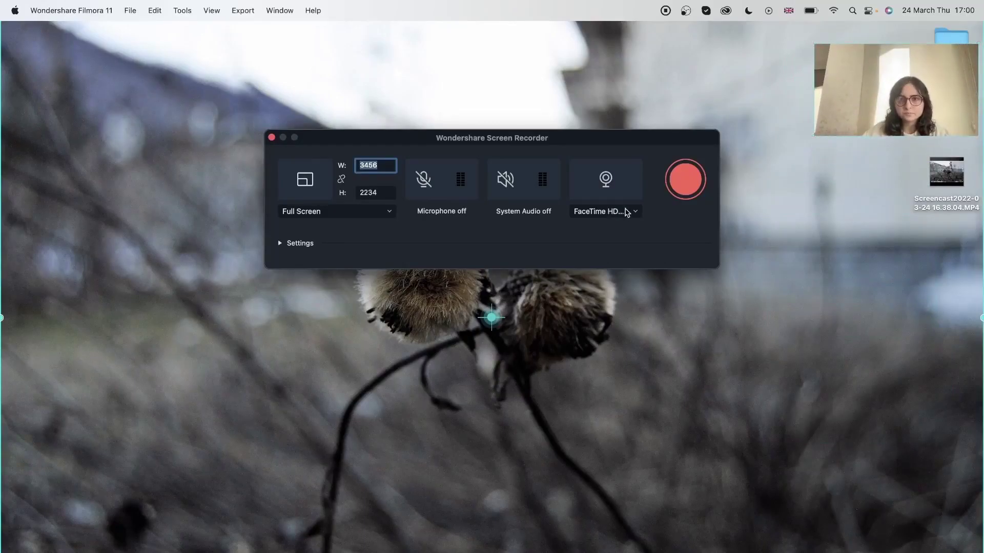
Step: Change the recorder's start/stop hotkey to ⌘H
click(278, 243)
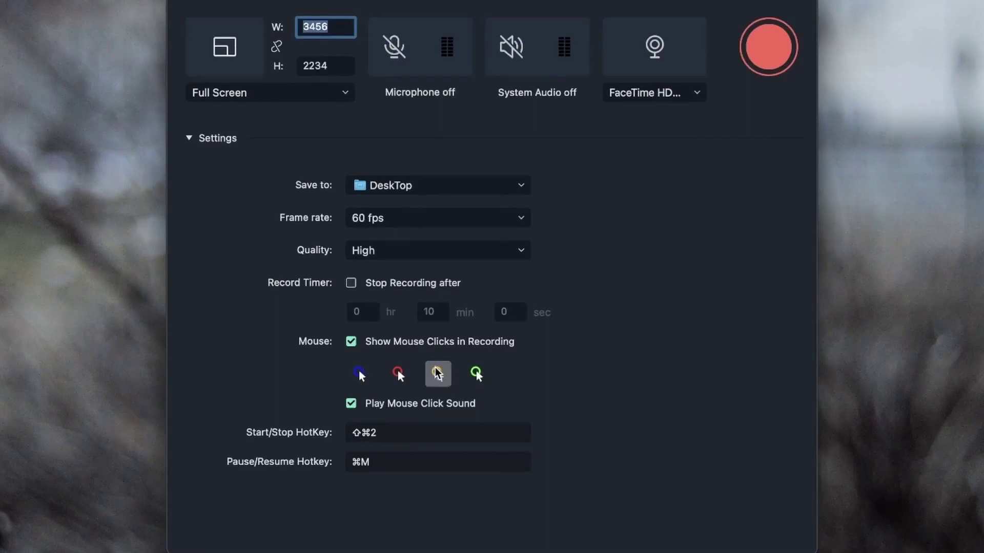
click(394, 439)
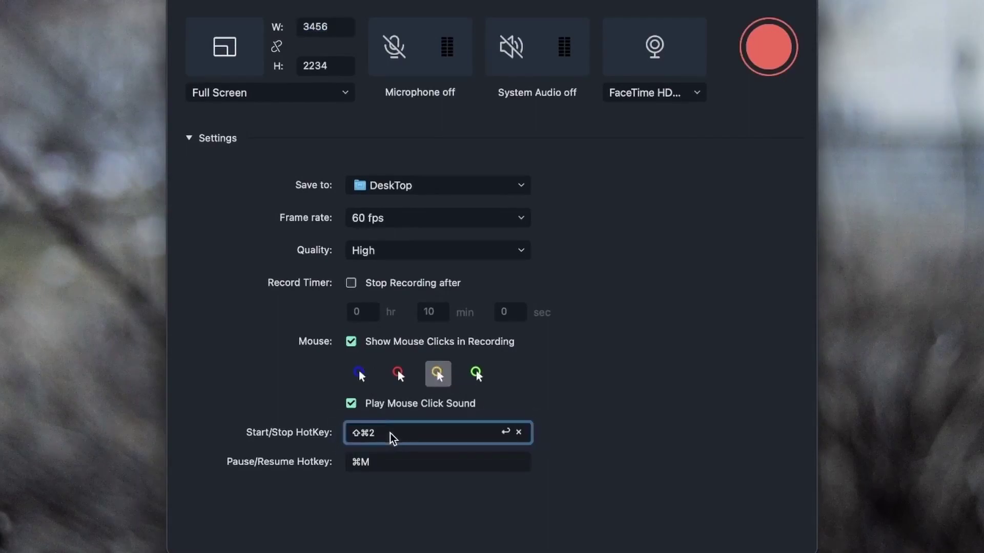
click(518, 432)
click(461, 432)
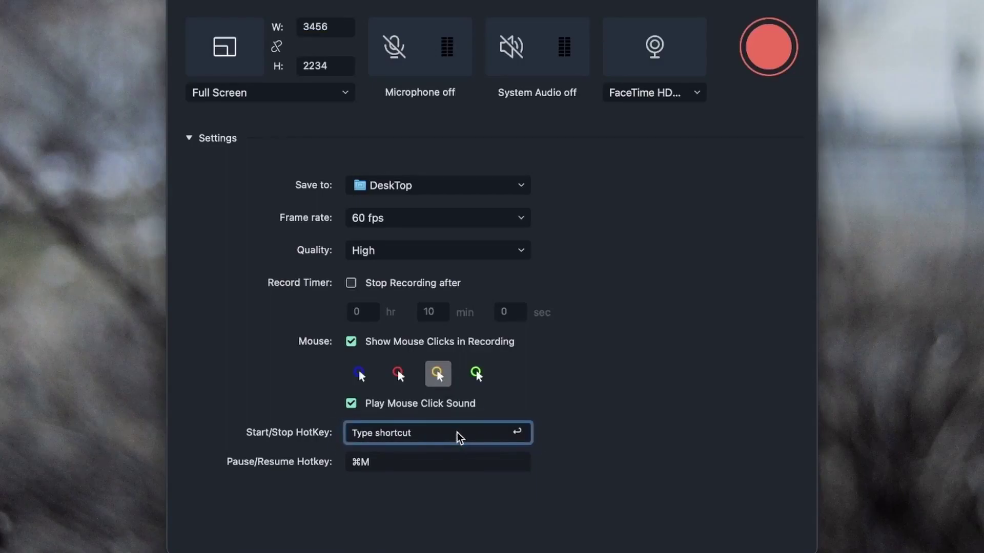
key(super+h)
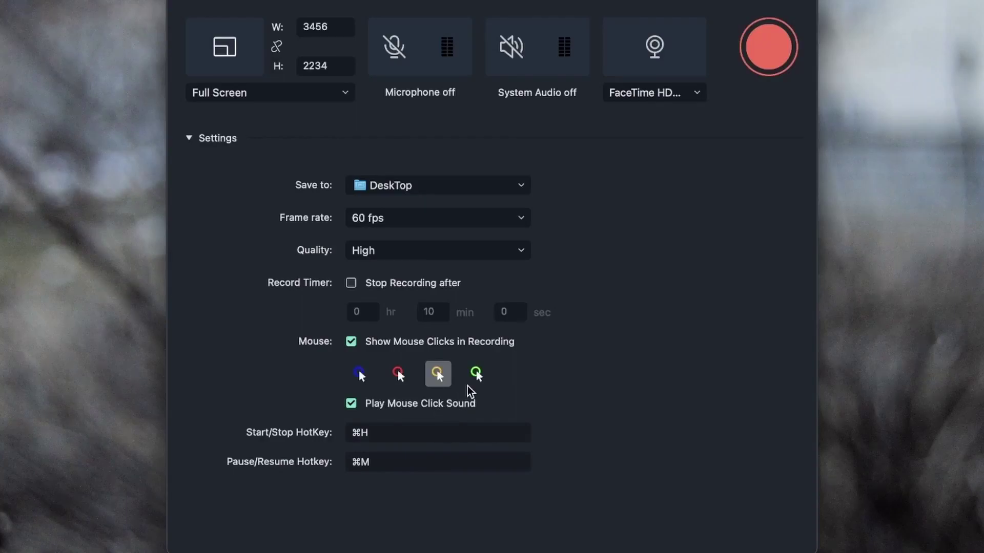
Step: Enable system audio and microphone capture, then reposition the recorder window
click(512, 48)
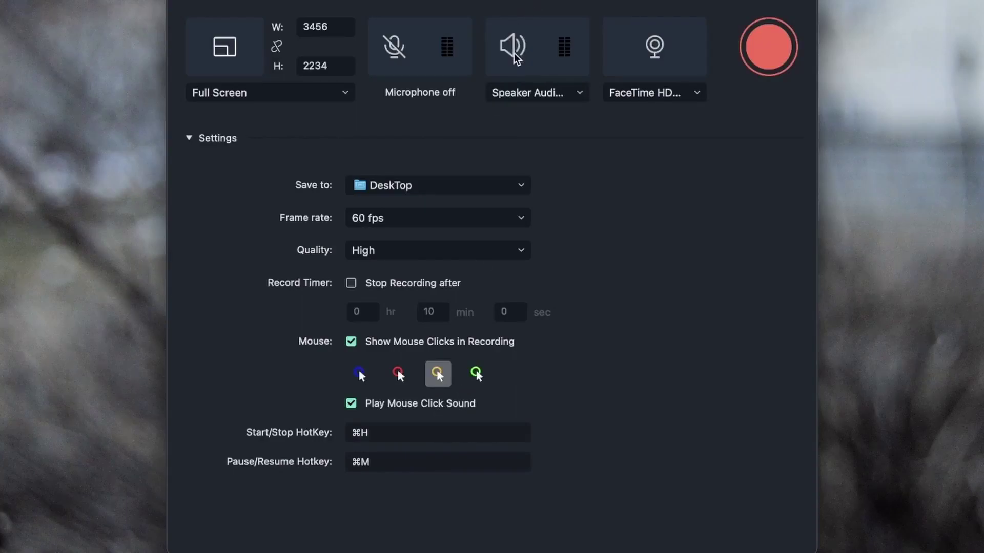
click(395, 48)
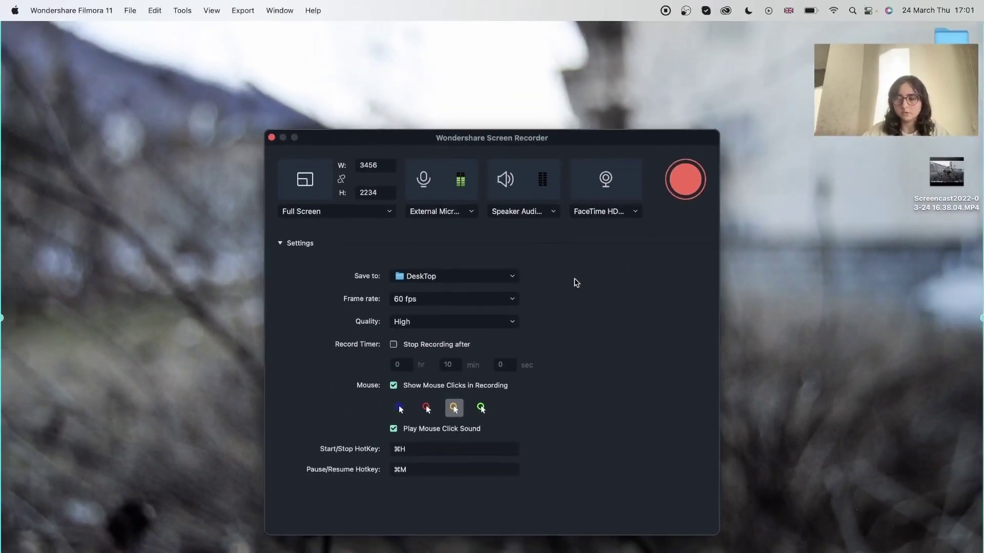
drag(597, 141, 444, 80)
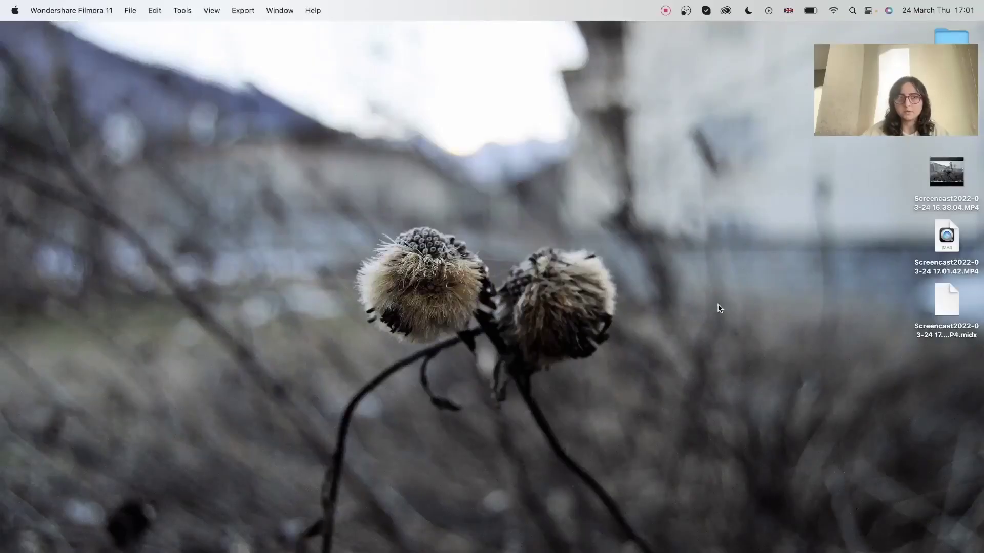
Step: Return to Filmora and add the Happy Hall music to the audio track
click(260, 225)
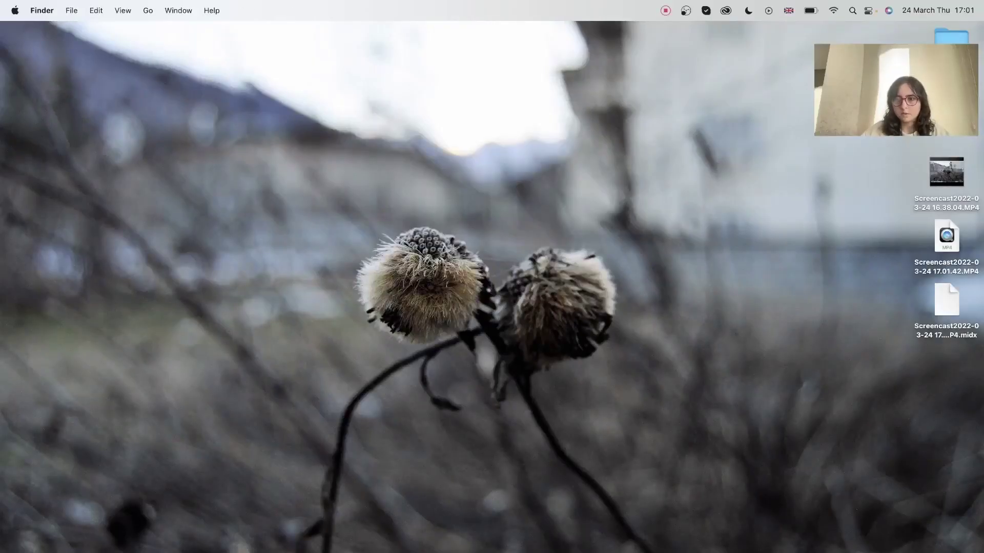
key(super+Tab)
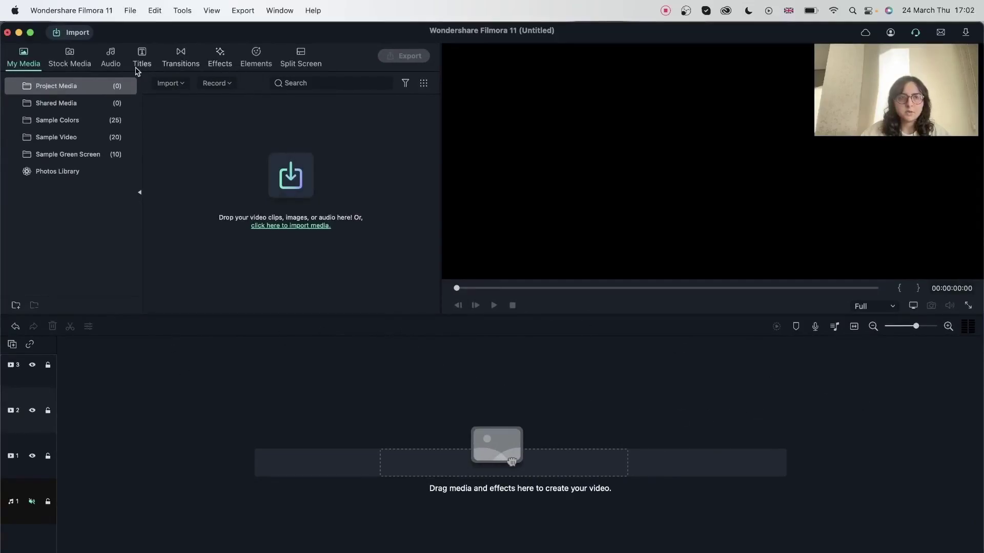
click(110, 56)
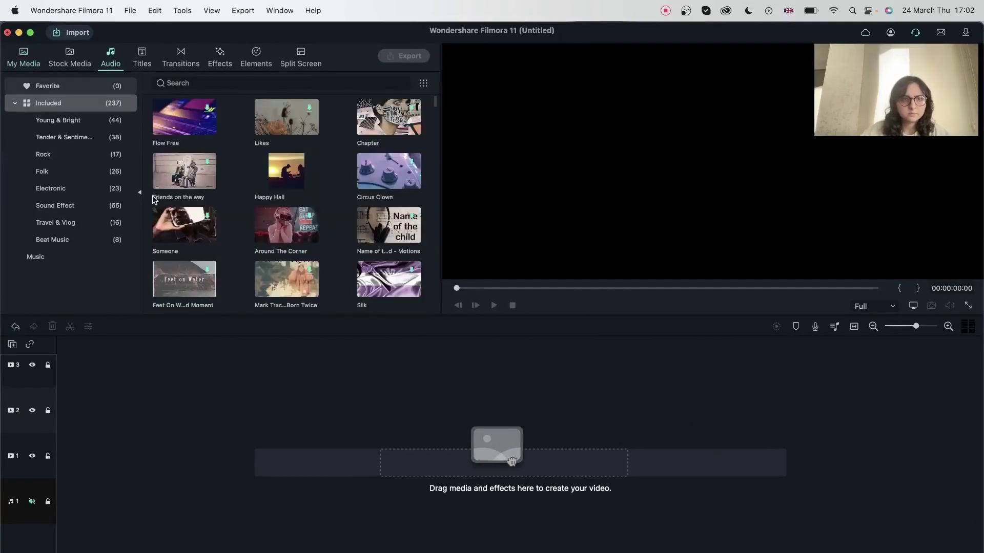
mouse_move(286, 169)
mouse_down()
mouse_move(77, 501)
mouse_move(62, 499)
mouse_up()
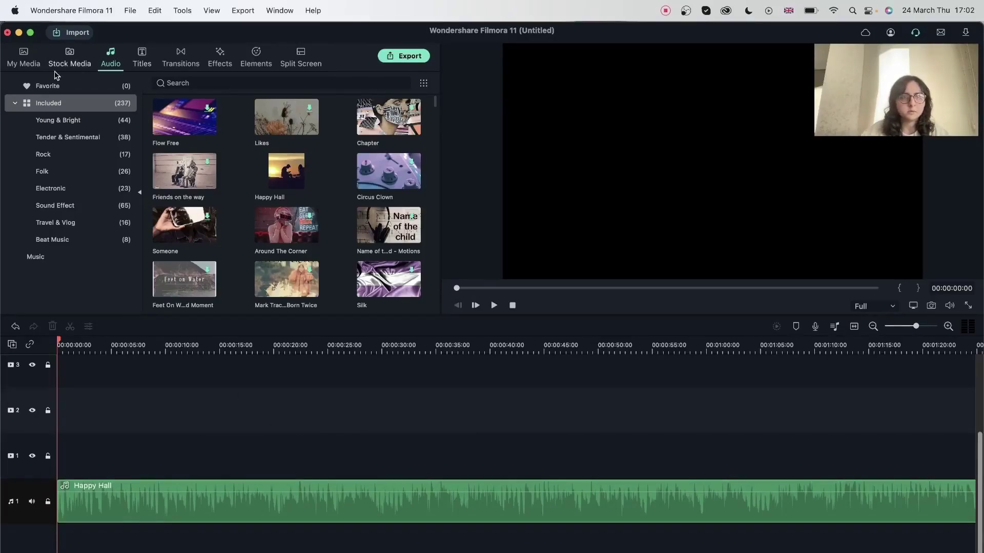
Step: Place the sample Beach clip at the start of video track 1
click(70, 64)
click(23, 63)
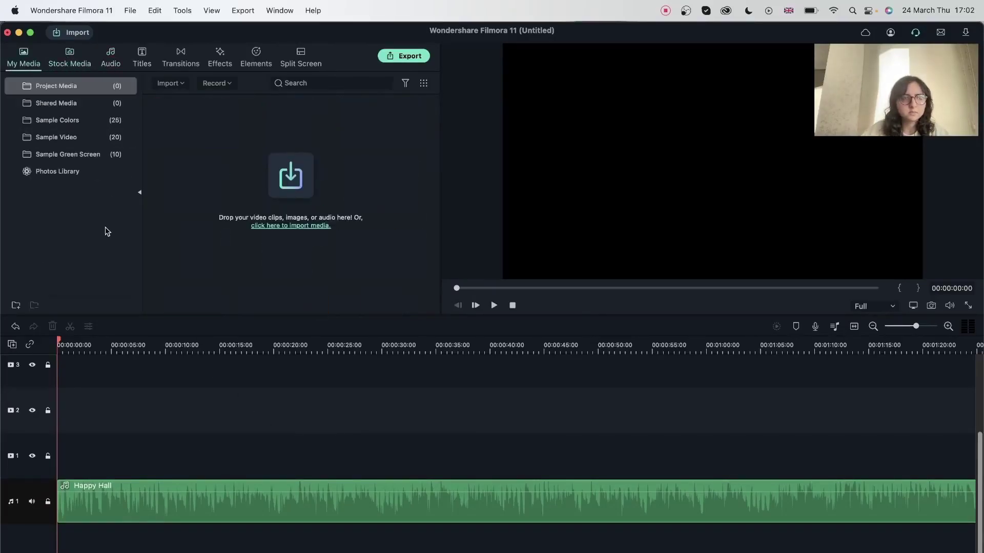
click(56, 137)
drag(184, 123, 60, 456)
click(880, 99)
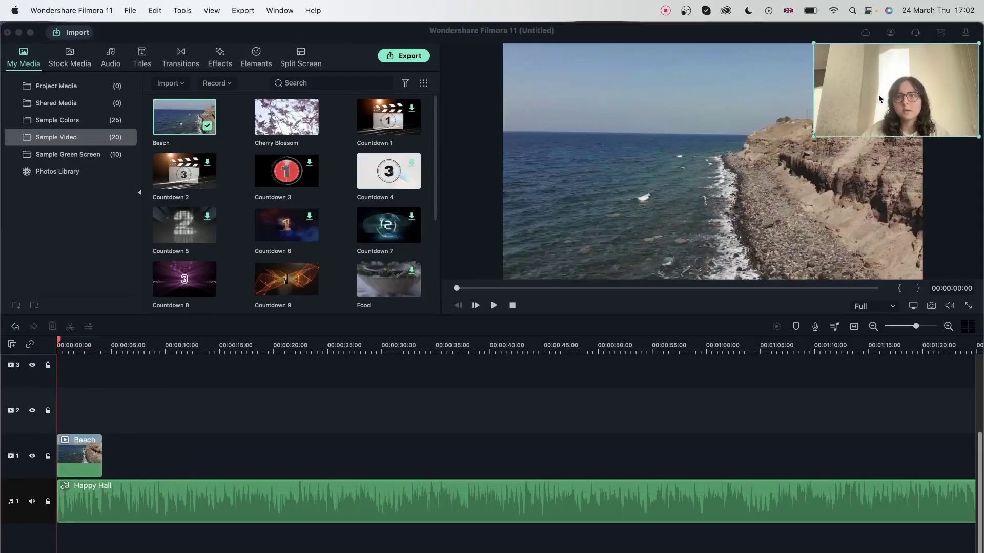
mouse_move(880, 99)
mouse_down()
mouse_move(221, 208)
mouse_move(108, 241)
mouse_move(764, 352)
mouse_move(889, 403)
mouse_up()
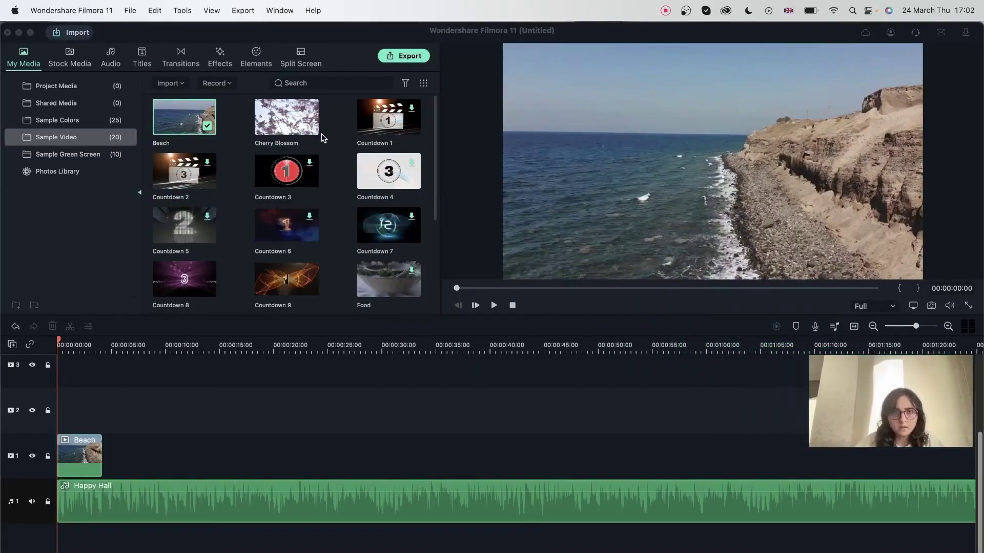
mouse_move(286, 117)
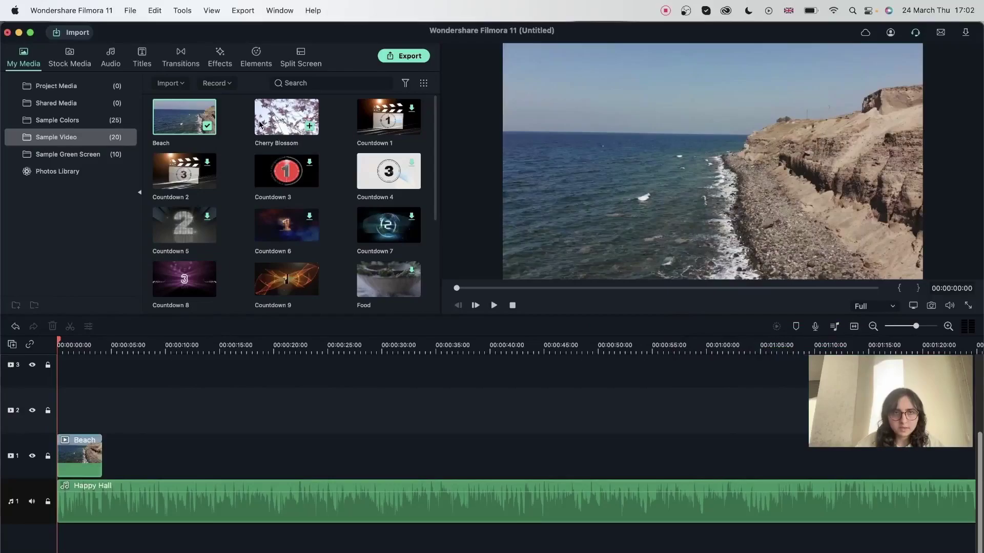
Step: Add Cherry Blossom after Beach, then play and pause the timeline preview
mouse_move(284, 117)
mouse_down()
mouse_move(336, 213)
mouse_move(130, 454)
mouse_up()
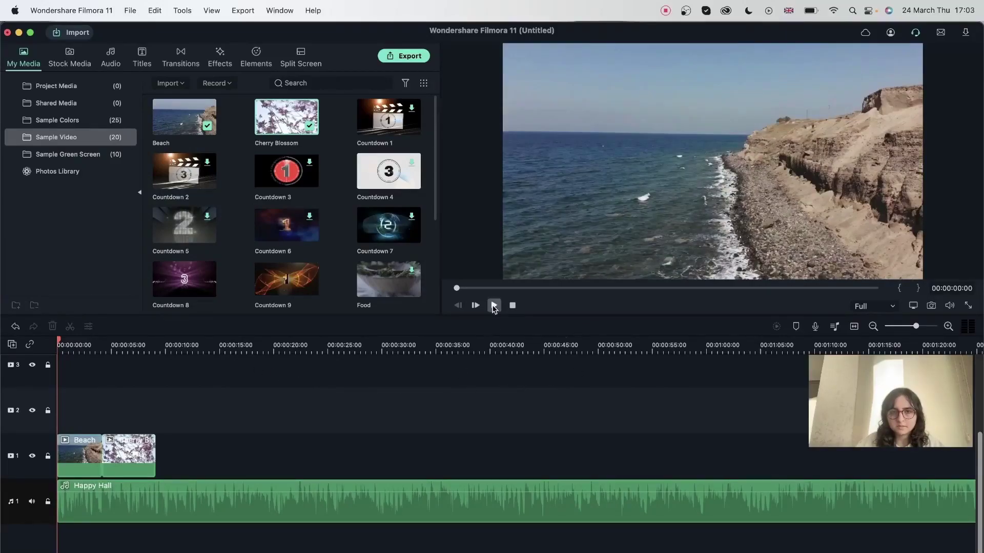
click(494, 307)
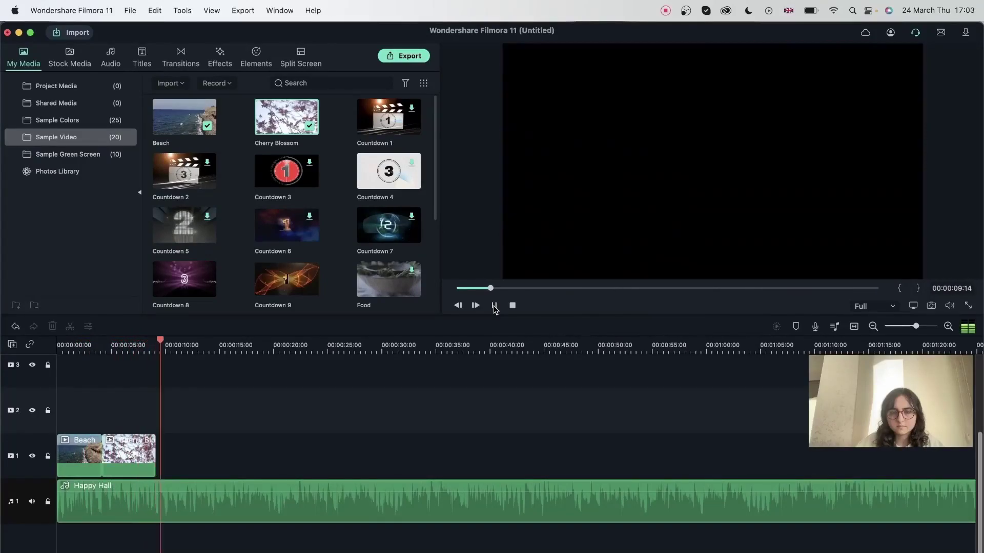
click(494, 306)
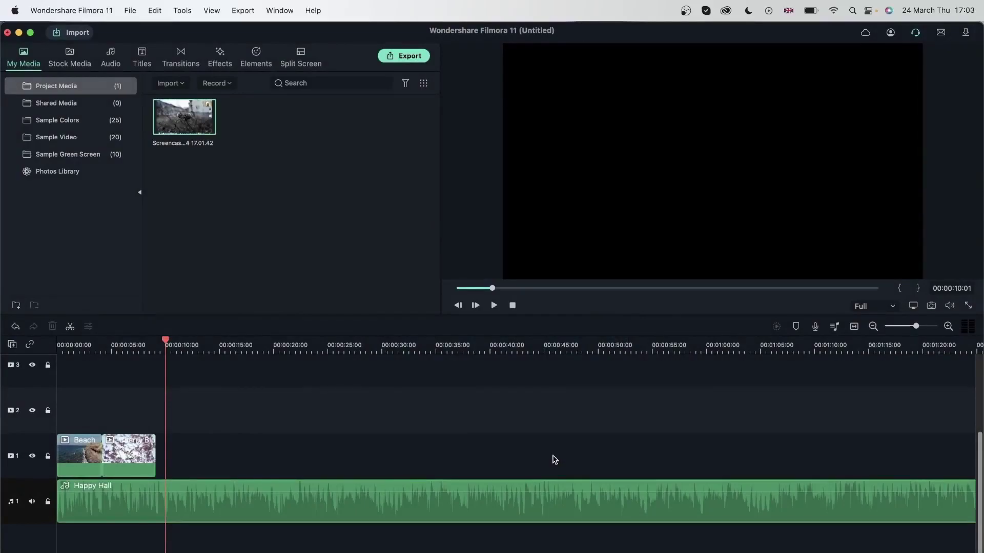
Step: Drop the Screencast clip onto track 1 after Cherry Blossom and scrub through it
click(135, 452)
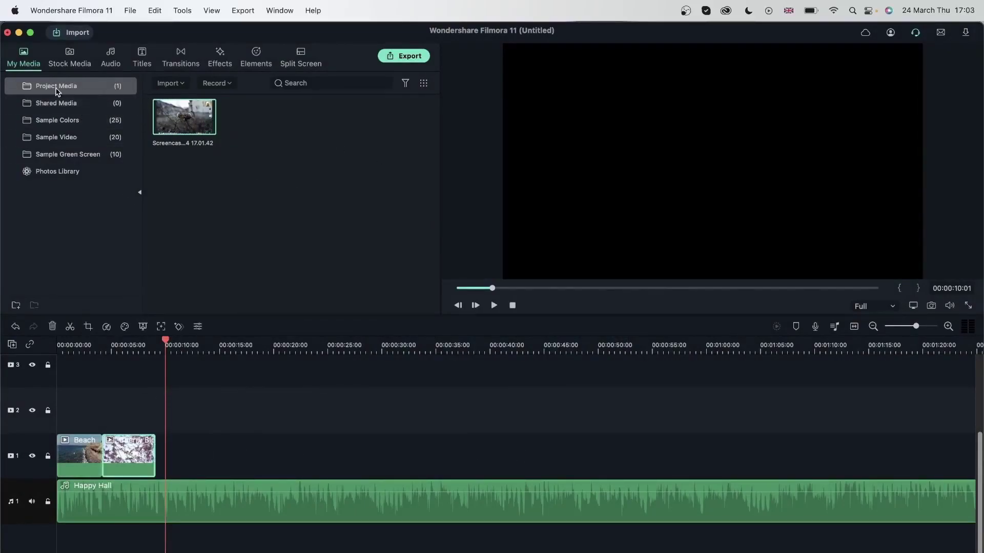
mouse_move(184, 117)
mouse_move(185, 119)
mouse_down()
mouse_move(161, 470)
mouse_move(162, 461)
mouse_up()
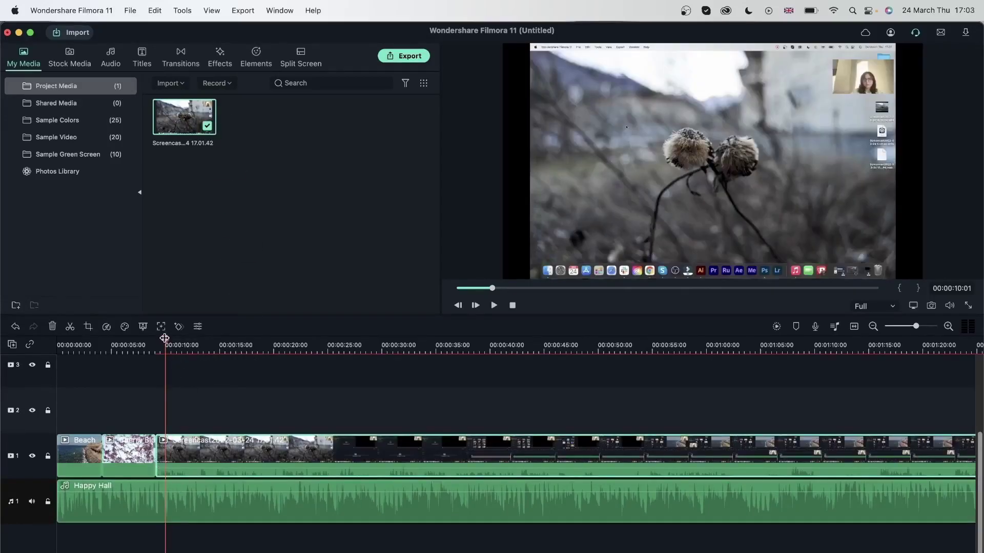
mouse_move(165, 341)
mouse_down()
mouse_move(793, 346)
mouse_move(175, 342)
mouse_up()
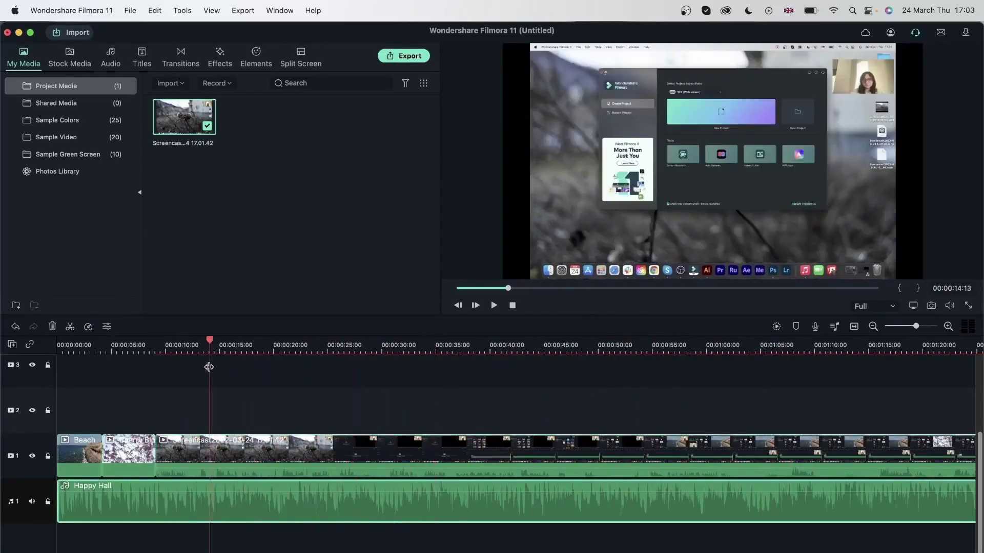
click(20, 35)
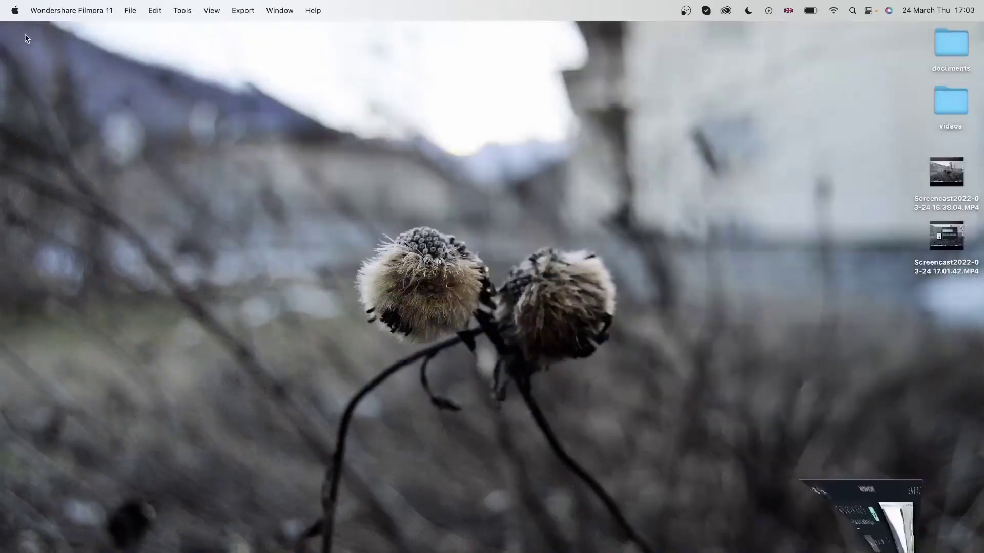
double_click(947, 236)
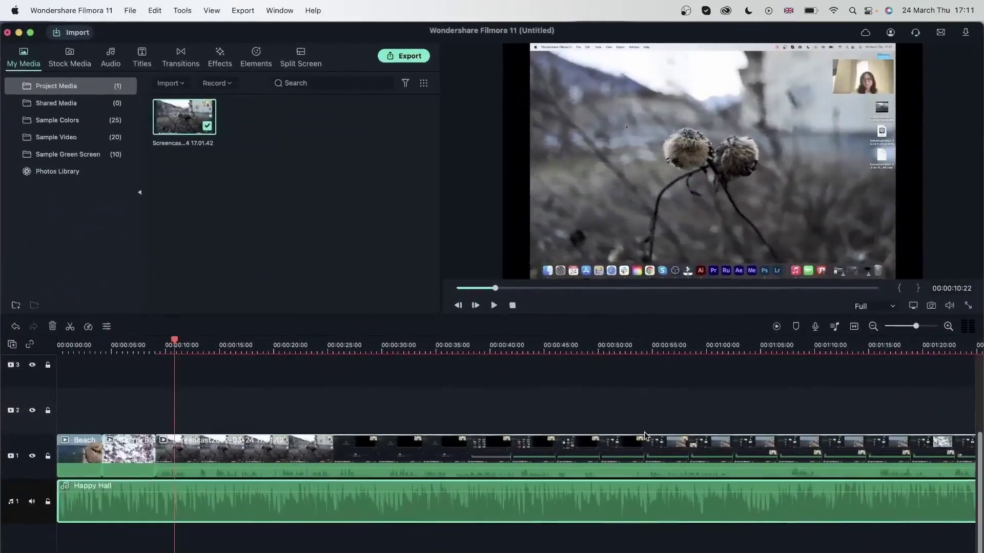
Step: Split the screen recording at about 45 seconds and turn the recorder camera off
click(245, 346)
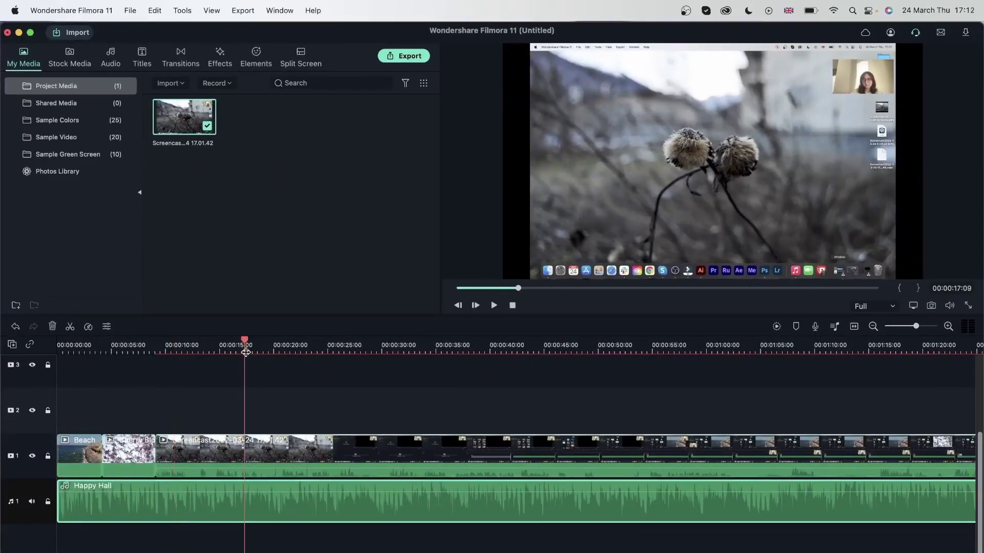
drag(246, 344, 567, 343)
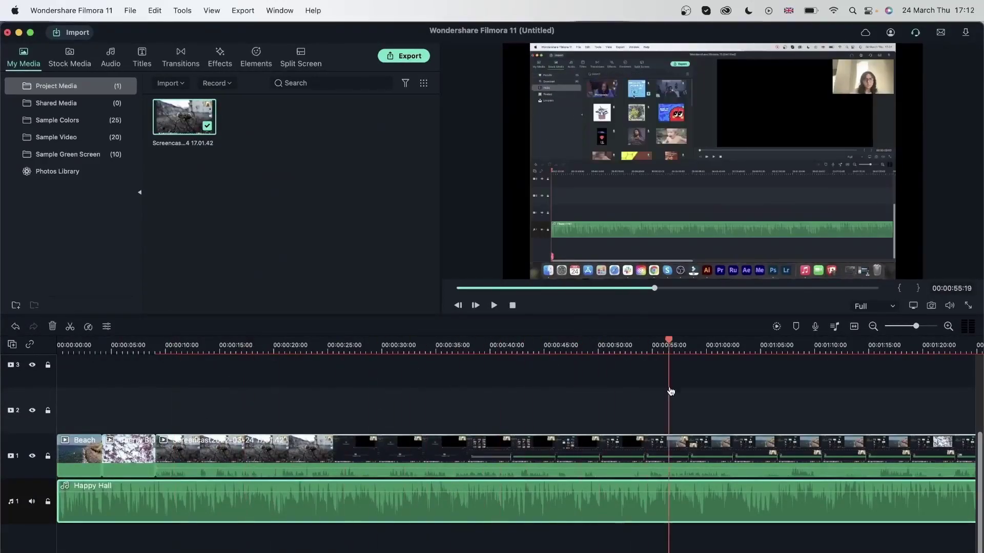
click(582, 500)
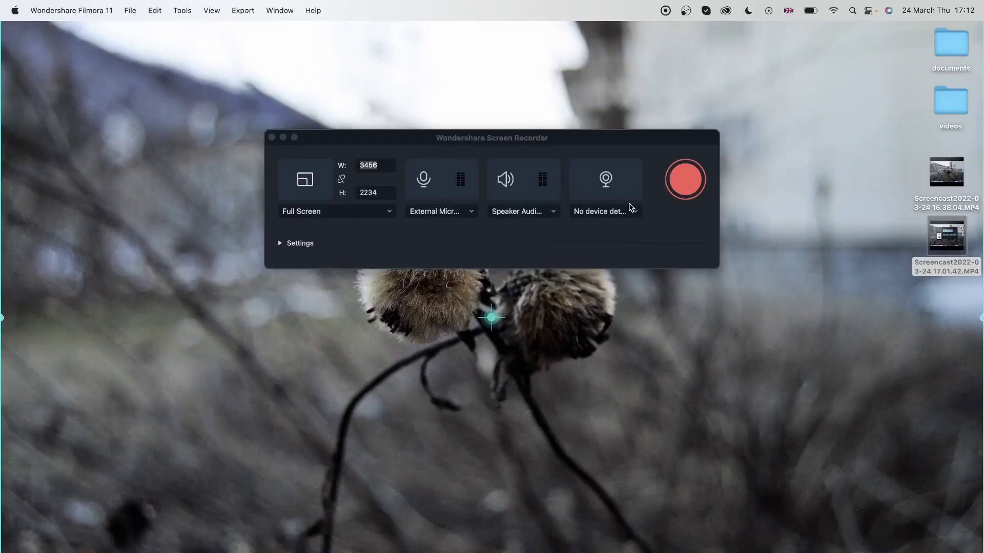
click(630, 207)
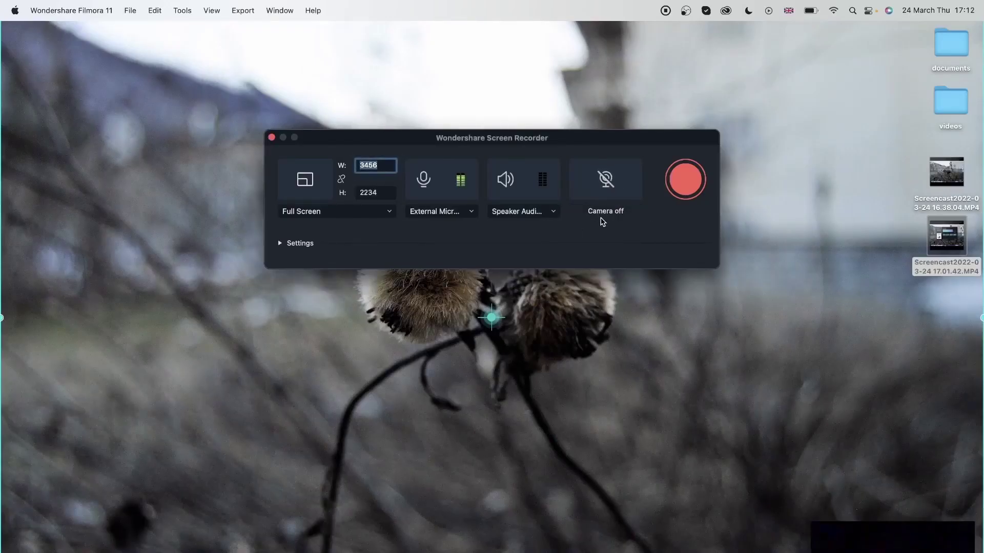
Step: Move the recorder up, trim the capture area's left edge, and keep the existing hotkey
drag(534, 140, 507, 91)
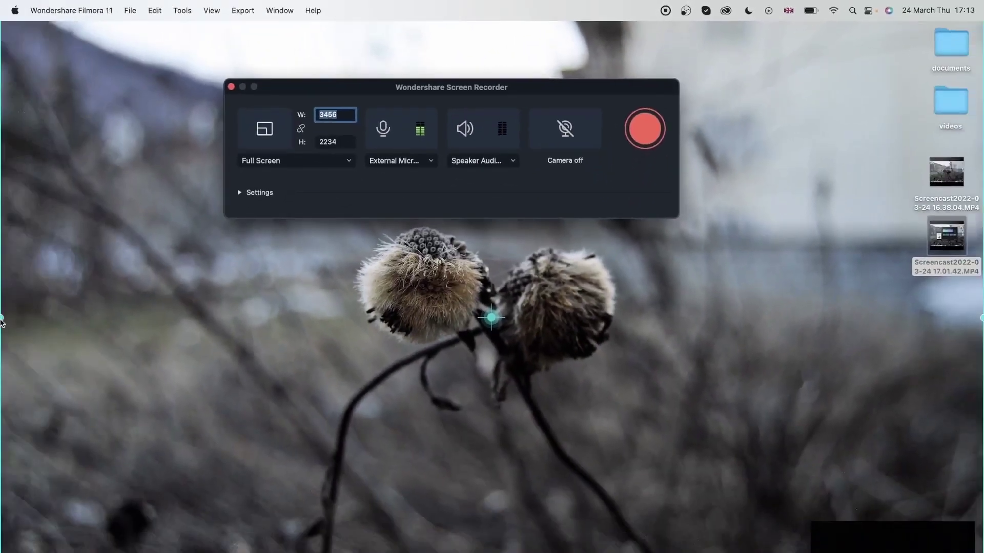
mouse_move(2, 318)
mouse_down()
mouse_move(260, 319)
mouse_move(11, 318)
mouse_up()
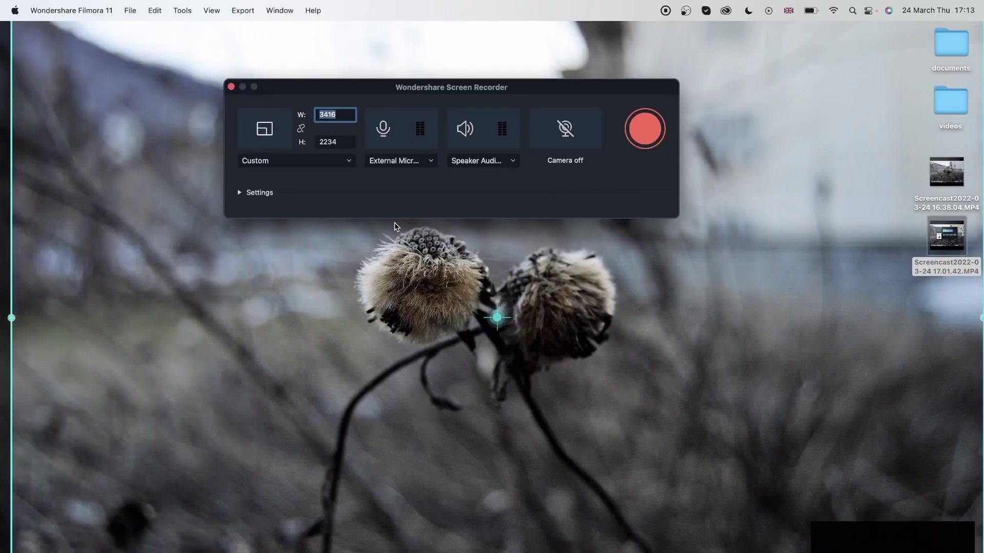
click(241, 193)
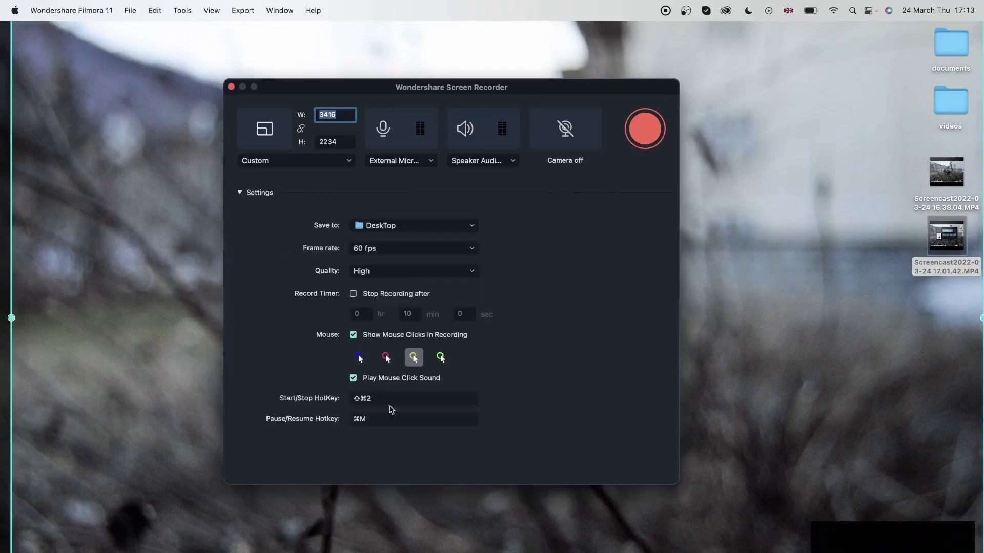
click(388, 398)
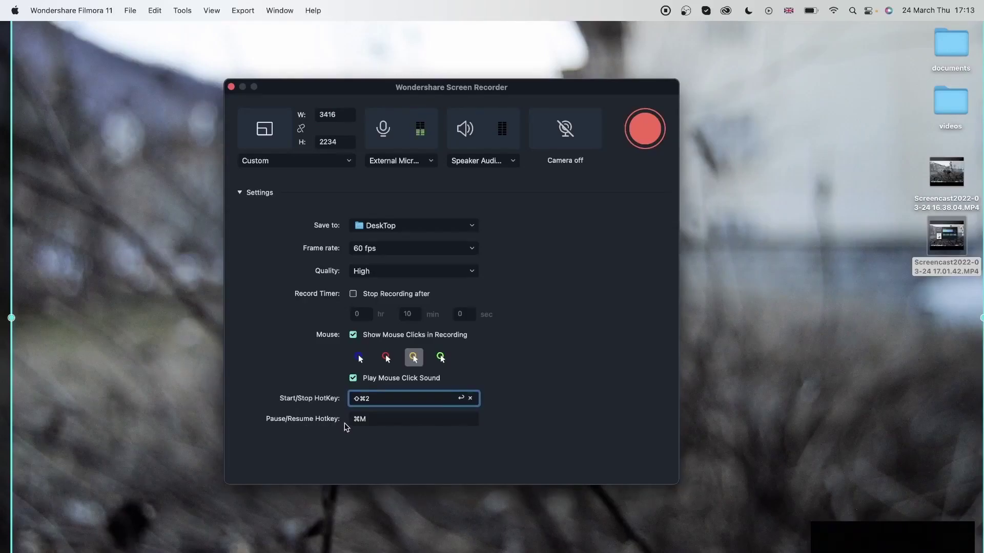
click(515, 359)
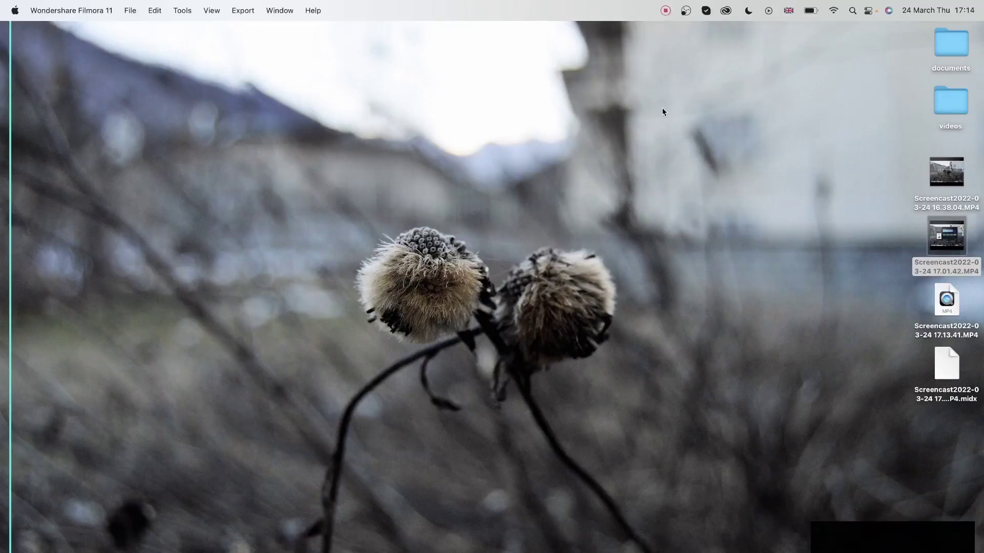
Step: Bring back the Filmora project with the 17.13.41 recording and return the playhead to the start
click(180, 351)
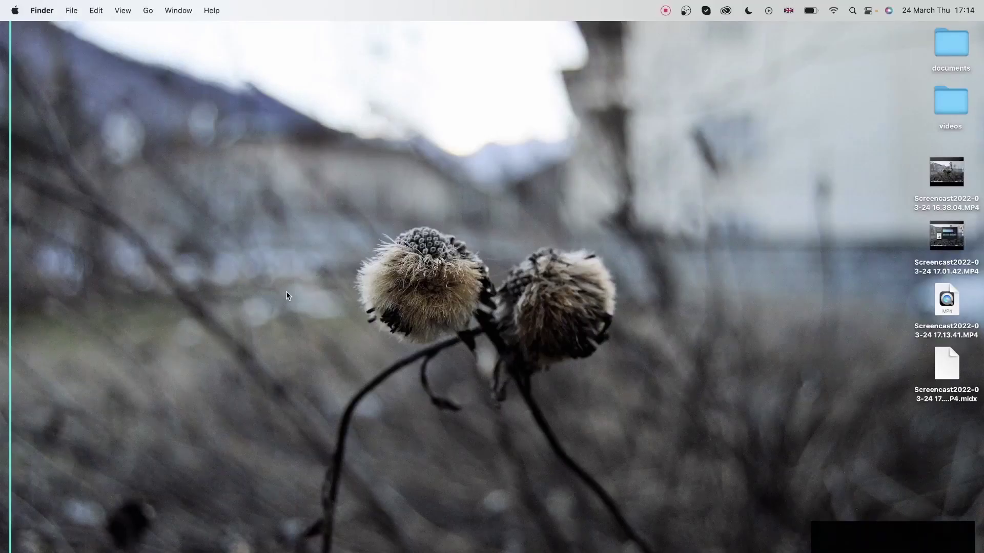
key(F9)
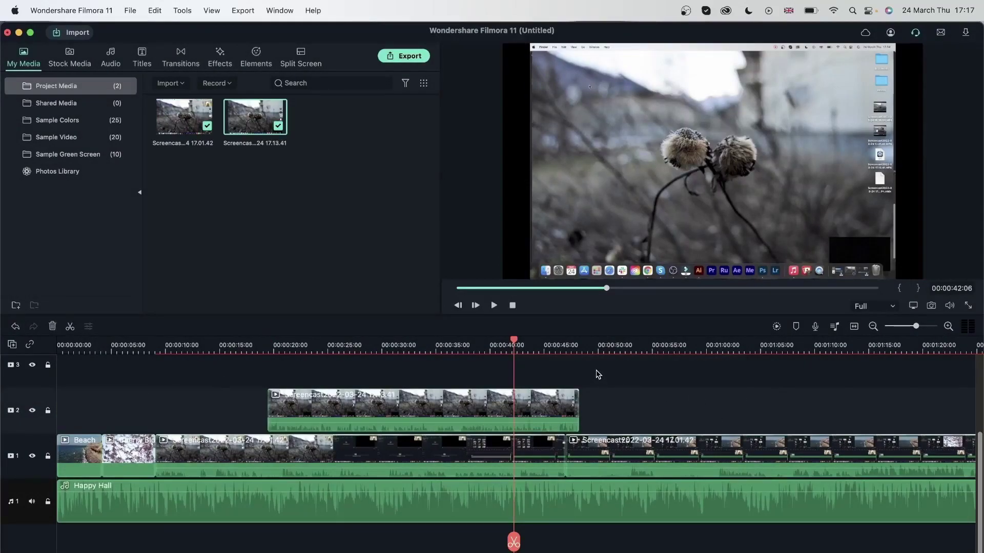
key(Home)
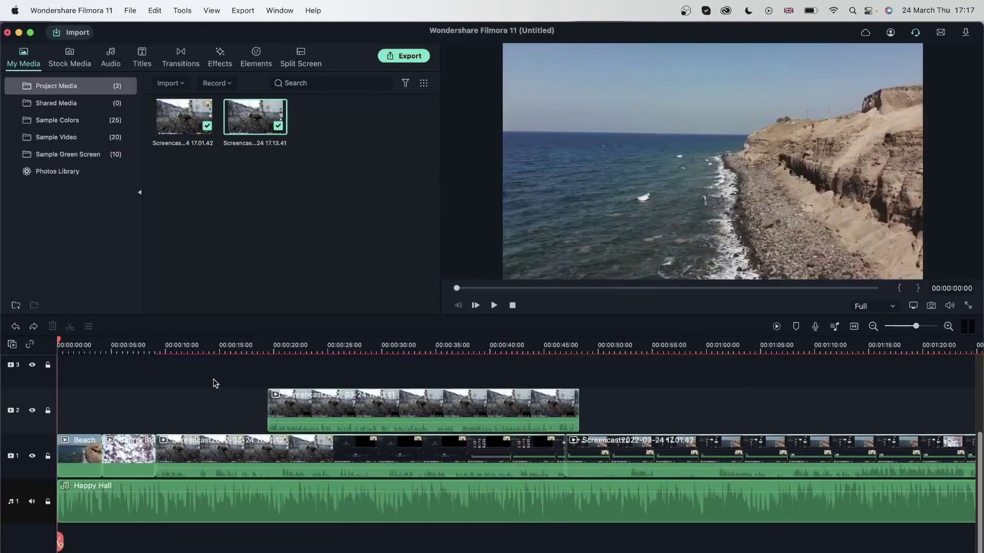